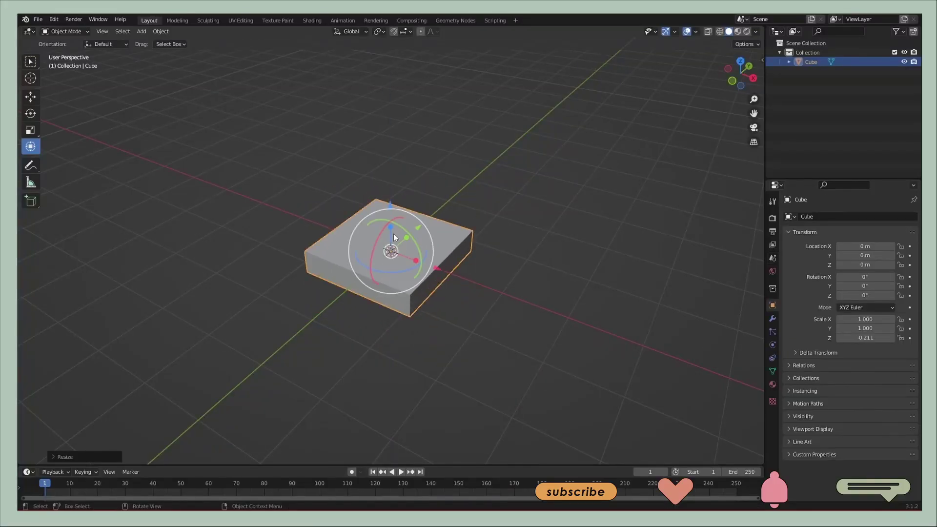
# Flatten the default cube into a thin slab about 1.371 × 1.371 × -0.081
pyautogui.moveTo(393, 233)
pyautogui.mouseDown()
pyautogui.moveTo(394, 244)
pyautogui.moveTo(488, 273)
pyautogui.mouseUp()
# Enlarge the floor slab slightly to 1.502 × 1.502 × -0.088 and enter Edit Mode
pyautogui.click(499, 281)
pyautogui.moveTo(499, 281); pyautogui.dragTo(462, 259, button='middle')
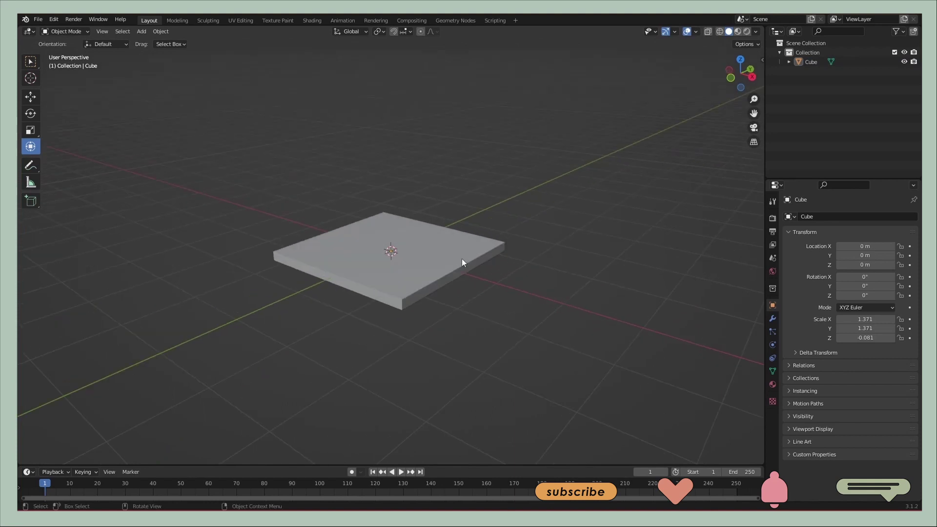
pyautogui.click(462, 259)
pyautogui.press('Tab')
# Loop-cut strips along two adjacent edges and extrude them upward into tall walls
pyautogui.hotkey('ctrl', 'r')
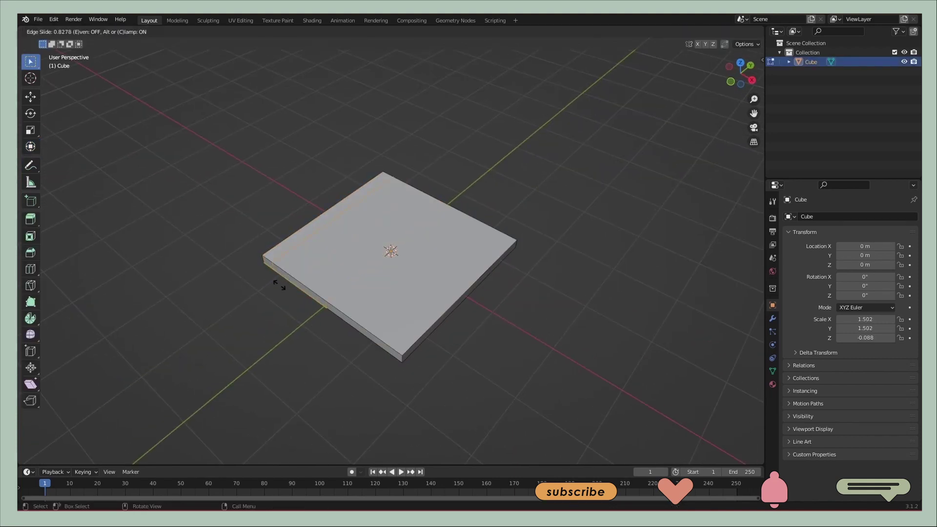
pyautogui.click(279, 285)
pyautogui.rightClick(439, 266)
pyautogui.click(461, 290)
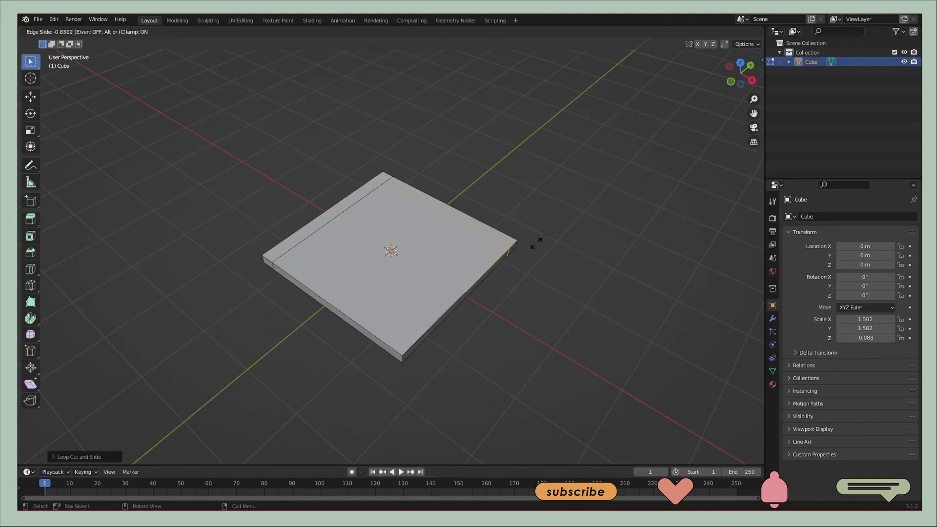
pyautogui.press('e')
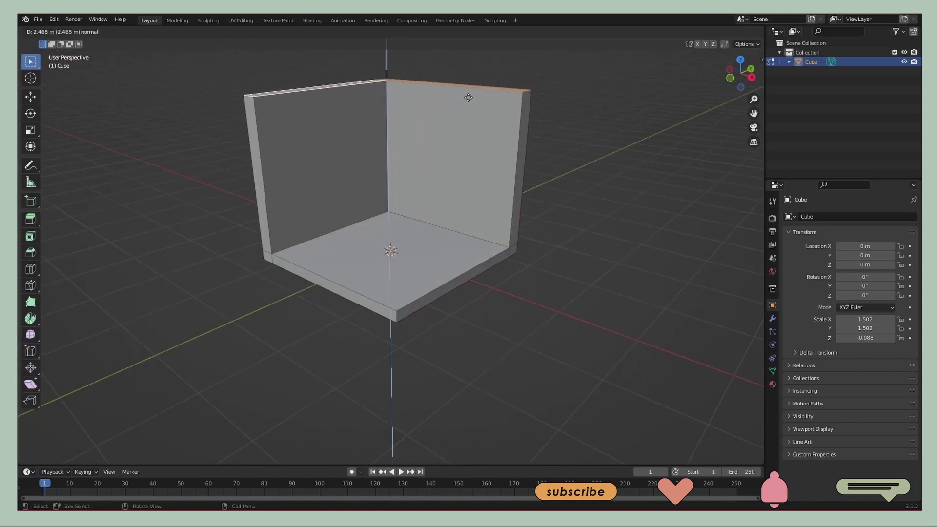
pyautogui.press('Tab')
pyautogui.moveTo(554, 238); pyautogui.dragTo(426, 256, button='middle')
# Add a new cube, shrink it and lift it into the room
pyautogui.scroll(3, 427, 256)
pyautogui.hotkey('shift', 'a')
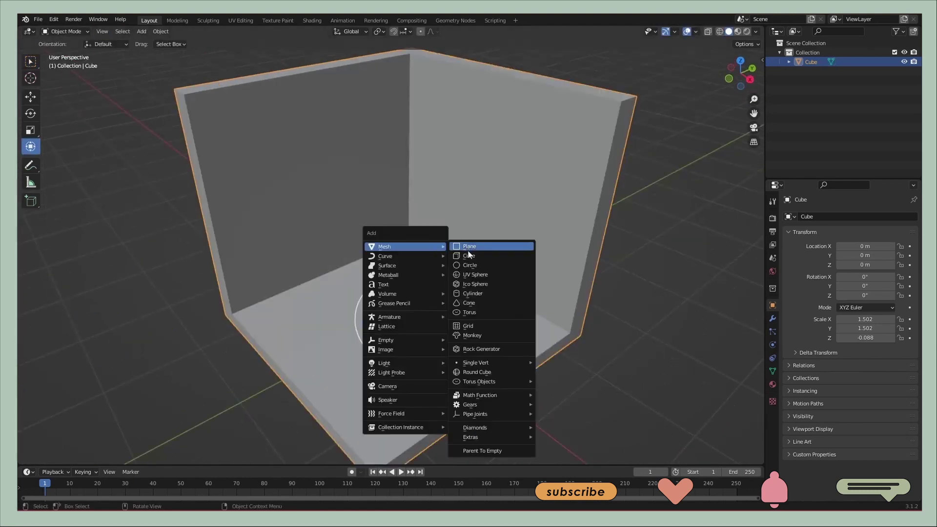
pyautogui.click(473, 252)
pyautogui.press('s')
pyautogui.press('g')
pyautogui.press('z')
pyautogui.click(438, 300)
pyautogui.moveTo(439, 299)
pyautogui.mouseDown(button='middle')
pyautogui.moveTo(342, 254)
pyautogui.moveTo(280, 362)
pyautogui.mouseUp(button='middle')
# Stretch the cube's depth and move it into the corner as the cabinet
pyautogui.press('g')
pyautogui.click(327, 247)
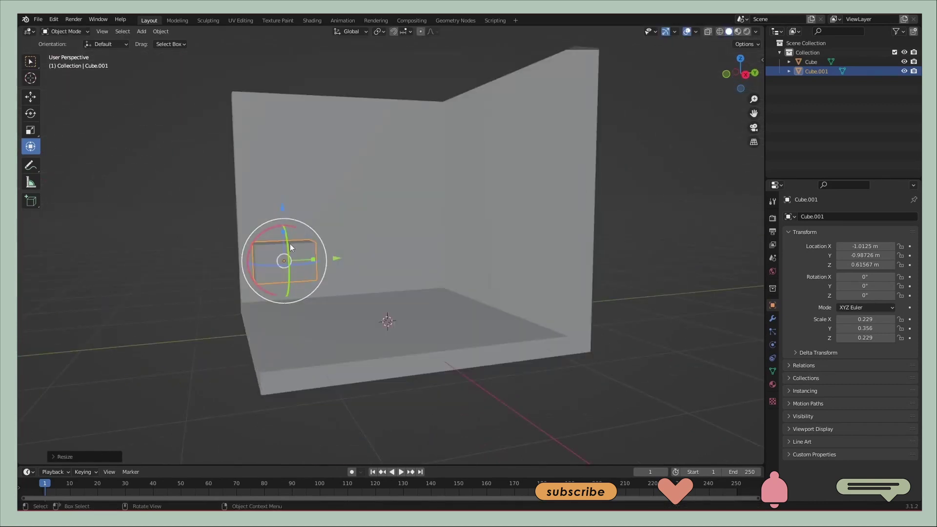
pyautogui.click(292, 293)
pyautogui.moveTo(332, 336)
pyautogui.mouseDown(button='middle')
pyautogui.moveTo(369, 300)
pyautogui.moveTo(393, 296)
pyautogui.moveTo(439, 369)
pyautogui.moveTo(466, 320)
pyautogui.mouseUp(button='middle')
pyautogui.press('g')
pyautogui.click(369, 304)
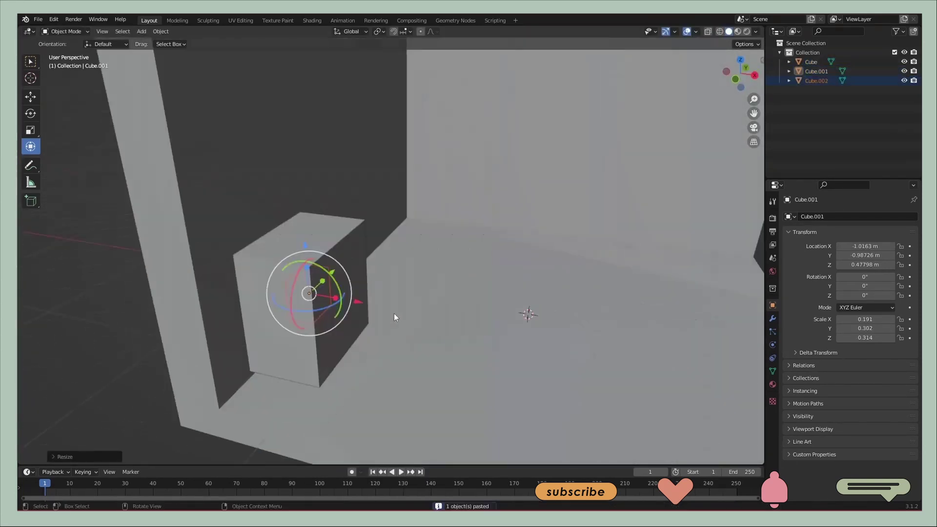
# Shape a small leg cube beneath the cabinet, adjusting its height in Edit Mode
pyautogui.moveTo(394, 314)
pyautogui.mouseDown(button='middle')
pyautogui.moveTo(384, 277)
pyautogui.moveTo(426, 330)
pyautogui.mouseUp(button='middle')
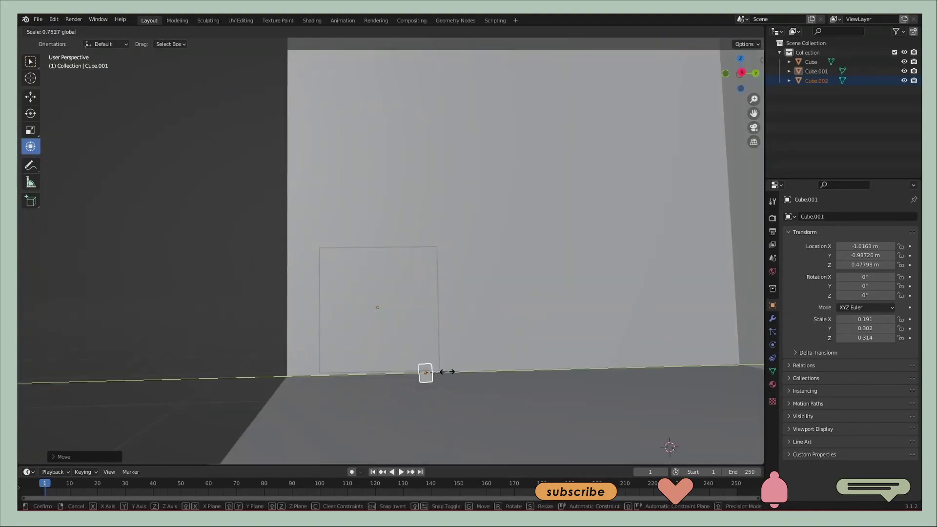
pyautogui.press('z')
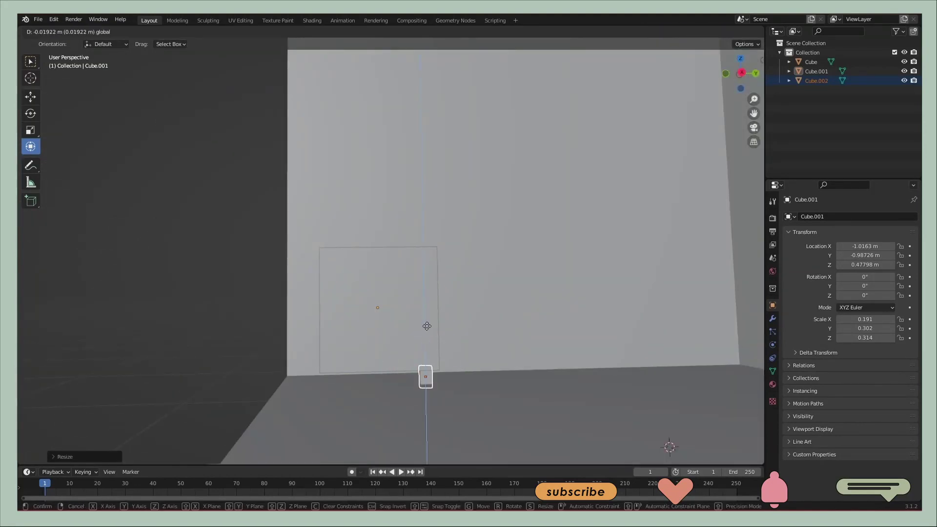
pyautogui.click(427, 326)
pyautogui.moveTo(499, 382)
pyautogui.mouseDown(button='middle')
pyautogui.moveTo(465, 394)
pyautogui.moveTo(466, 455)
pyautogui.mouseUp(button='middle')
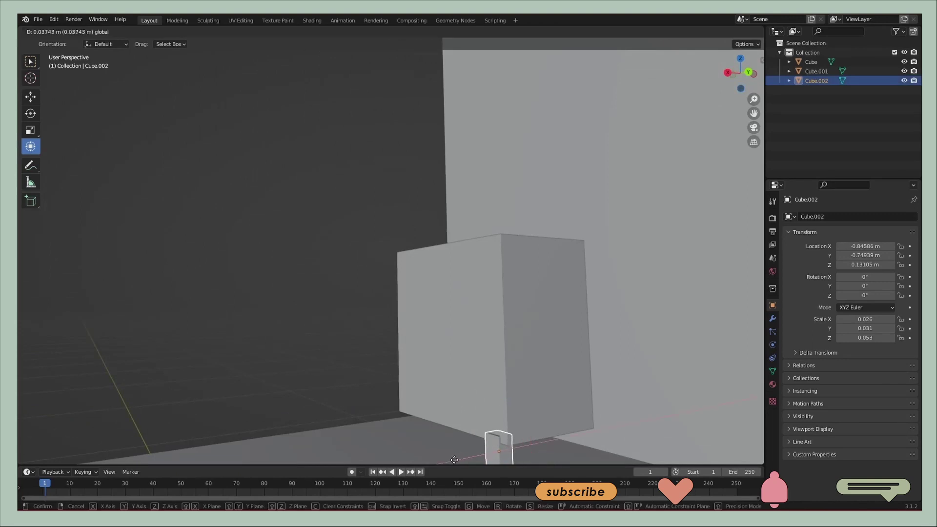
pyautogui.moveTo(518, 422)
pyautogui.mouseDown(button='middle')
pyautogui.moveTo(514, 330)
pyautogui.moveTo(494, 350)
pyautogui.moveTo(613, 389)
pyautogui.moveTo(507, 391)
pyautogui.moveTo(684, 195)
pyautogui.moveTo(586, 244)
pyautogui.moveTo(516, 296)
pyautogui.mouseUp(button='middle')
pyautogui.press('Tab')
pyautogui.click(536, 289)
pyautogui.press('Tab')
# Give the leg a Mirror modifier on X and Y using Cube.001 as mirror object
pyautogui.moveTo(546, 279)
pyautogui.mouseDown(button='middle')
pyautogui.moveTo(200, 245)
pyautogui.moveTo(359, 239)
pyautogui.mouseUp(button='middle')
pyautogui.click(200, 245)
pyautogui.click(773, 319)
pyautogui.click(852, 216)
pyautogui.click(738, 334)
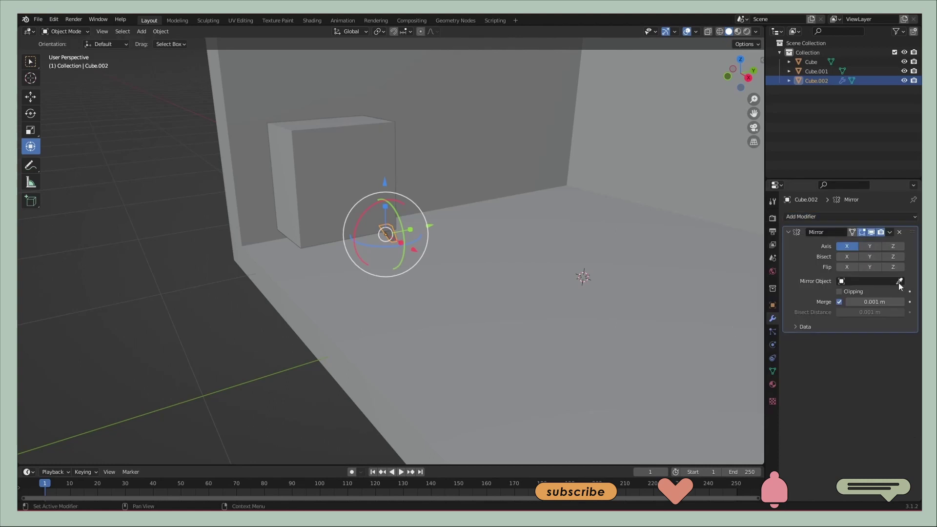
pyautogui.moveTo(631, 309)
pyautogui.mouseDown(button='middle')
pyautogui.moveTo(493, 263)
pyautogui.moveTo(484, 318)
pyautogui.moveTo(604, 320)
pyautogui.moveTo(471, 240)
pyautogui.moveTo(612, 263)
pyautogui.mouseUp(button='middle')
pyautogui.click(471, 245)
pyautogui.press('Tab')
# Add a horizontal loop cut dividing the cabinet front into drawer and door
pyautogui.hotkey('ctrl', 'r')
pyautogui.click(525, 201)
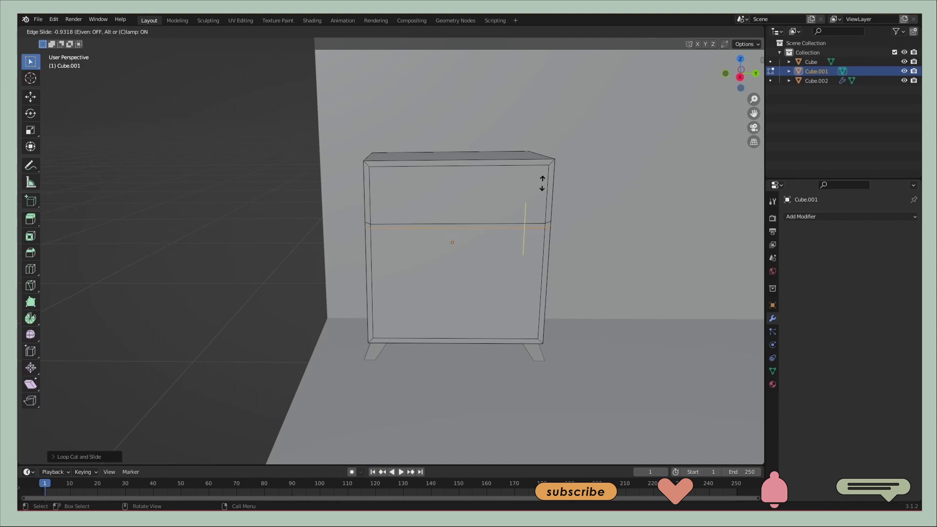
pyautogui.moveTo(607, 280); pyautogui.dragTo(502, 266, button='middle')
pyautogui.moveTo(566, 307)
pyautogui.mouseDown(button='middle')
pyautogui.moveTo(461, 259)
pyautogui.moveTo(433, 236)
pyautogui.mouseUp(button='middle')
# Inset the upper drawer face and extrude the panel inward as a recess
pyautogui.click(366, 210)
pyautogui.scroll(3, 472, 262)
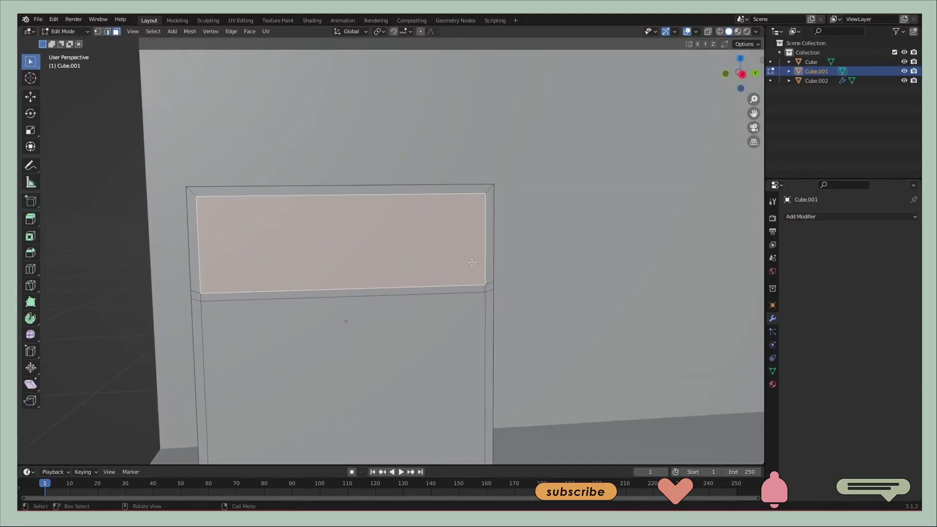
pyautogui.scroll(1, 472, 262)
pyautogui.press('i')
pyautogui.click(550, 253)
pyautogui.moveTo(550, 254)
pyautogui.mouseDown(button='middle')
pyautogui.moveTo(482, 303)
pyautogui.moveTo(623, 330)
pyautogui.moveTo(627, 291)
pyautogui.moveTo(580, 334)
pyautogui.moveTo(615, 271)
pyautogui.moveTo(596, 270)
pyautogui.moveTo(613, 272)
pyautogui.moveTo(584, 285)
pyautogui.moveTo(650, 278)
pyautogui.moveTo(637, 313)
pyautogui.mouseUp(button='middle')
pyautogui.click(604, 321)
pyautogui.click(627, 290)
pyautogui.press('e')
pyautogui.click(574, 339)
# Inset the lower door face and extrude its panel inward
pyautogui.click(312, 254)
pyautogui.press('i')
pyautogui.click(618, 265)
pyautogui.press('e')
pyautogui.click(596, 270)
# Add a small cube for the handle, shrinking it down near the cabinet
pyautogui.press('Tab')
pyautogui.scroll(-3, 585, 279)
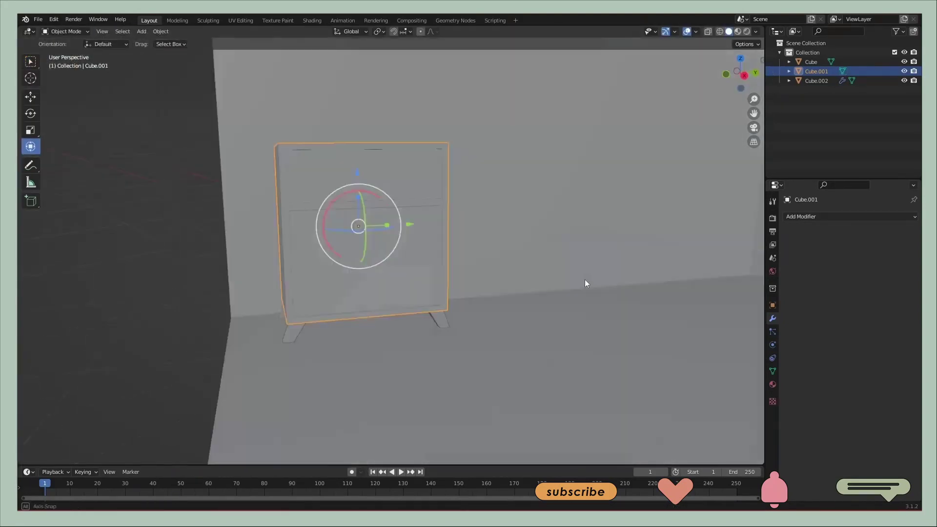
pyautogui.moveTo(585, 279); pyautogui.dragTo(556, 319, button='middle')
pyautogui.scroll(-2, 534, 291)
pyautogui.hotkey('shift', 'a')
pyautogui.click(580, 97)
pyautogui.scroll(-3, 580, 96)
pyautogui.press('s')
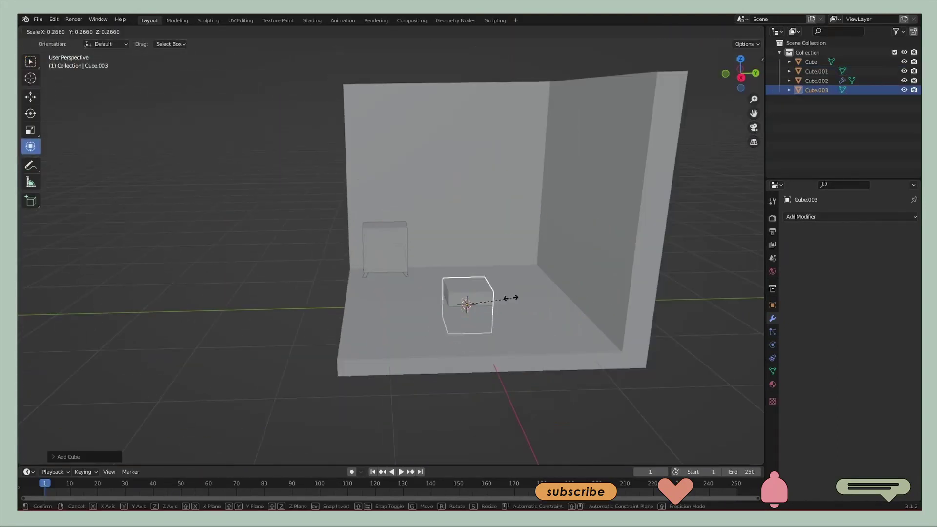
pyautogui.click(525, 243)
pyautogui.moveTo(524, 243); pyautogui.dragTo(565, 217, button='middle')
pyautogui.scroll(3, 560, 300)
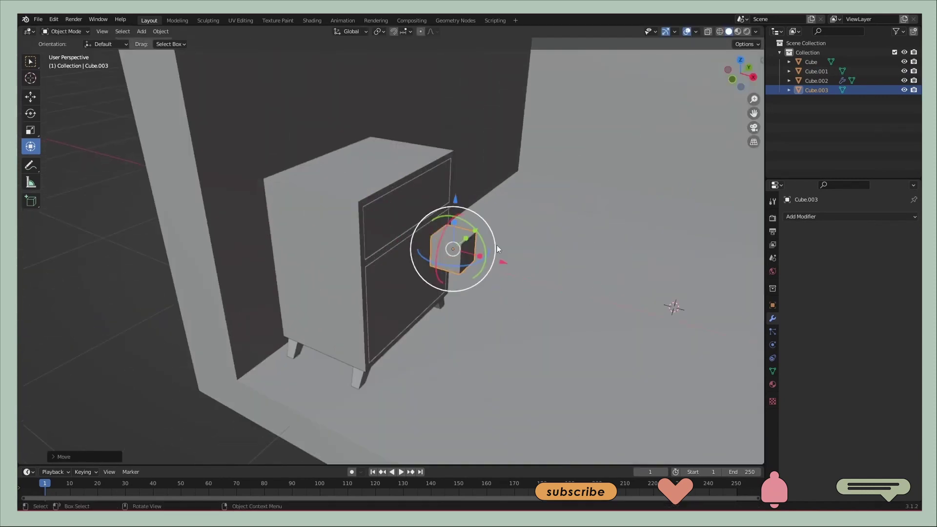
pyautogui.moveTo(496, 245); pyautogui.dragTo(436, 215, button='middle')
# Move the small cube onto the drawer front and resize it
pyautogui.press('g')
pyautogui.scroll(3, 489, 240)
pyautogui.moveTo(489, 241); pyautogui.dragTo(471, 244, button='middle')
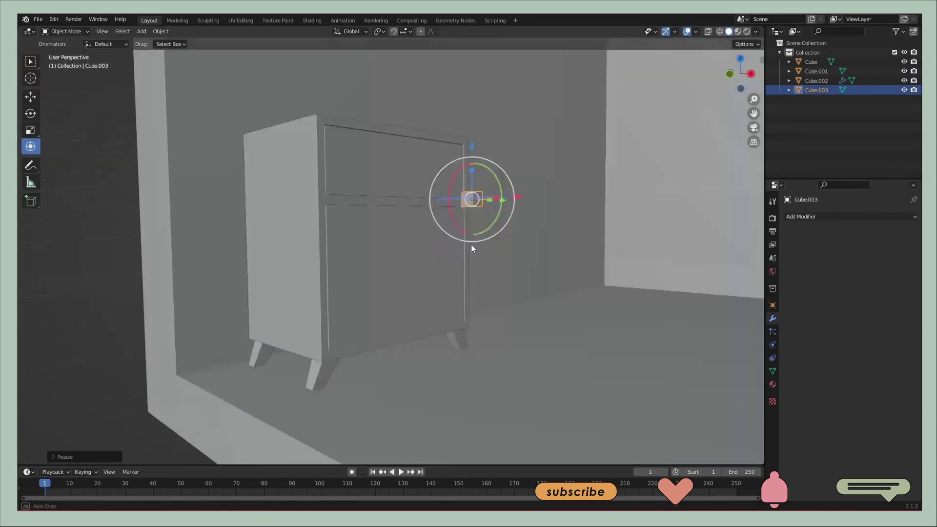
pyautogui.press('g')
pyautogui.press('x')
pyautogui.click(409, 113)
pyautogui.moveTo(409, 113); pyautogui.dragTo(466, 144, button='middle')
pyautogui.scroll(3, 487, 227)
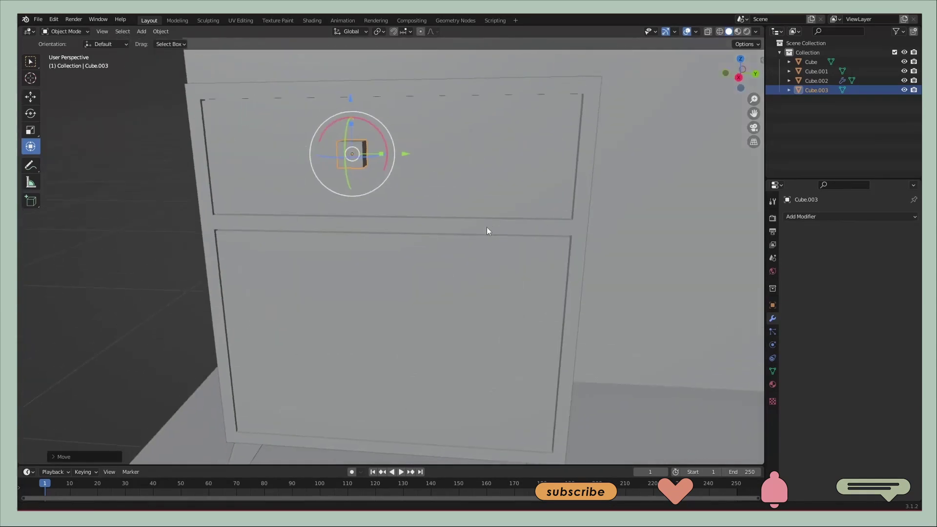
pyautogui.press('s')
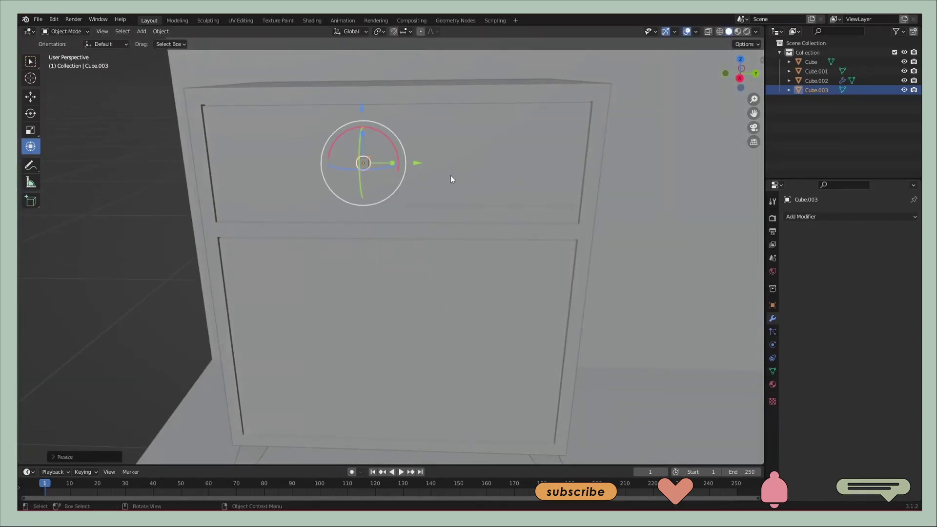
pyautogui.scroll(4, 450, 179)
pyautogui.press('g')
# Extrude the cube's faces in Edit Mode into a bar-shaped handle
pyautogui.press('Tab')
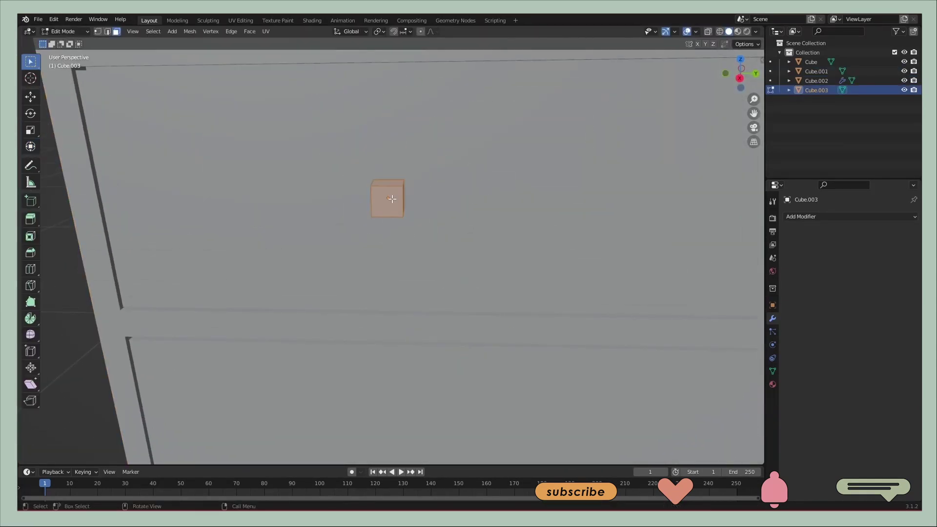
pyautogui.moveTo(526, 227); pyautogui.dragTo(459, 229, button='middle')
pyautogui.press('e')
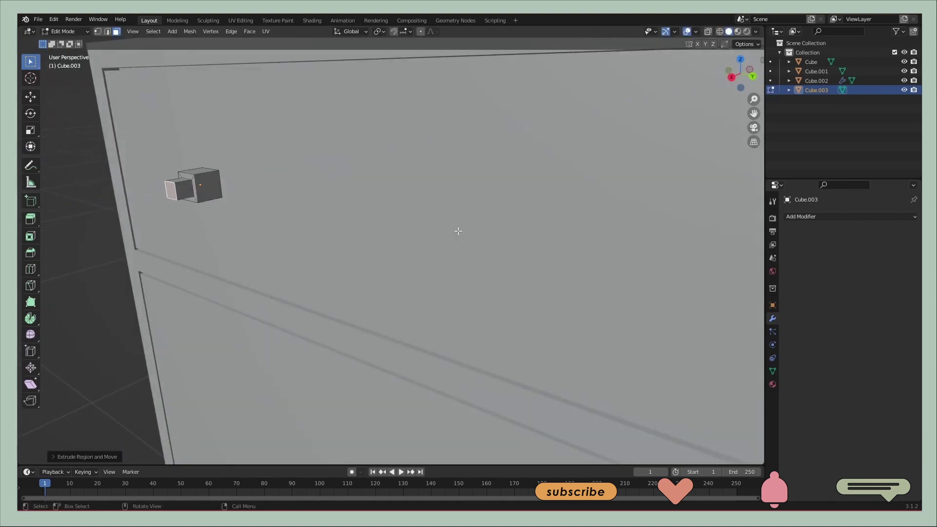
pyautogui.moveTo(445, 234); pyautogui.dragTo(575, 246, button='middle')
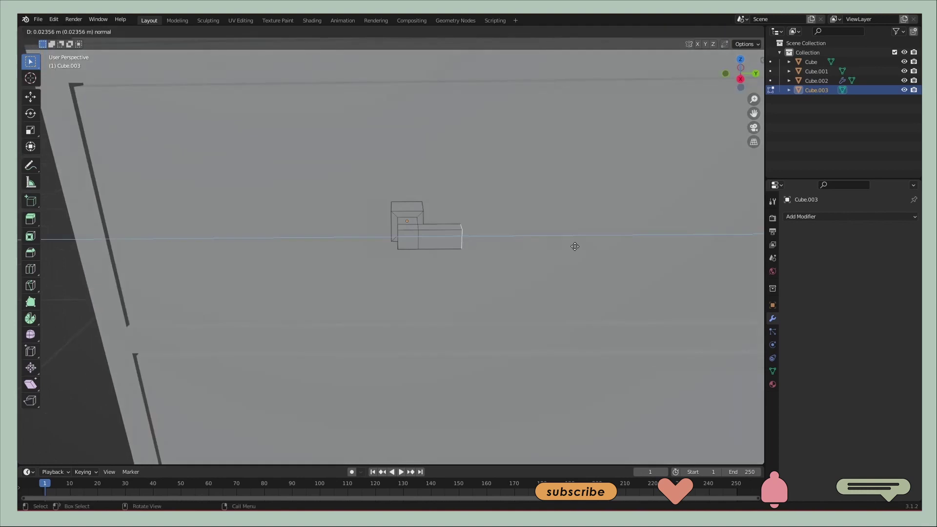
pyautogui.click(635, 248)
pyautogui.moveTo(634, 249)
pyautogui.mouseDown(button='middle')
pyautogui.moveTo(479, 230)
pyautogui.moveTo(516, 259)
pyautogui.mouseUp(button='middle')
pyautogui.click(578, 240)
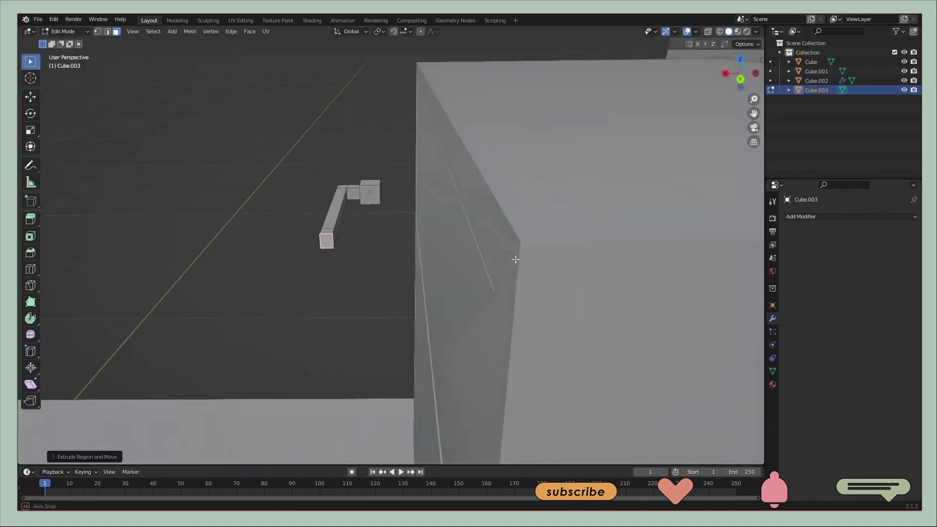
pyautogui.click(431, 258)
pyautogui.moveTo(431, 258)
pyautogui.mouseDown(button='middle')
pyautogui.moveTo(577, 236)
pyautogui.moveTo(512, 264)
pyautogui.moveTo(521, 254)
pyautogui.mouseUp(button='middle')
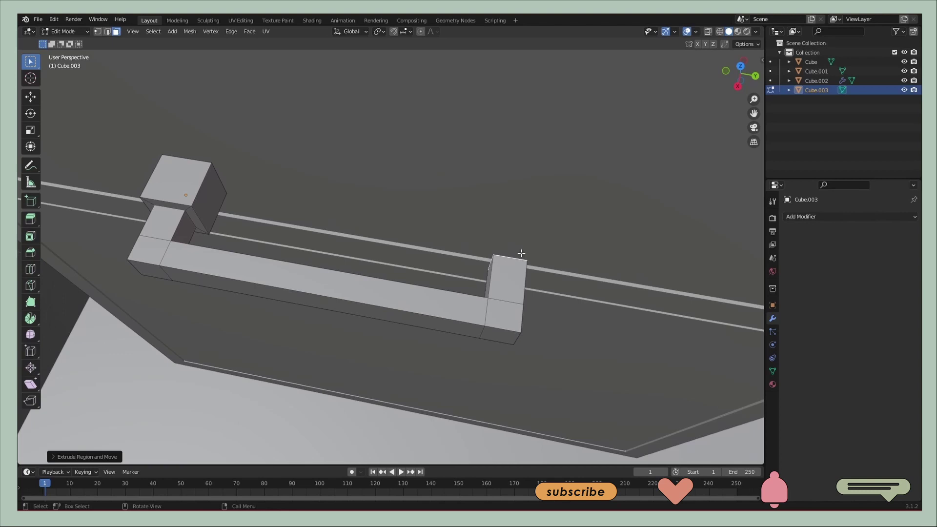
pyautogui.moveTo(533, 286)
pyautogui.mouseDown(button='middle')
pyautogui.moveTo(470, 274)
pyautogui.moveTo(508, 273)
pyautogui.mouseUp(button='middle')
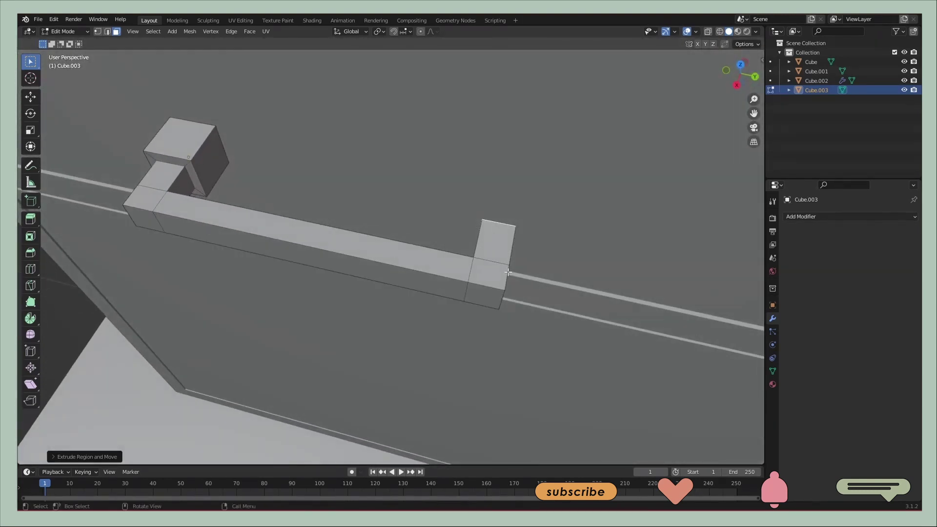
pyautogui.click(646, 248)
pyautogui.moveTo(647, 247)
pyautogui.mouseDown(button='middle')
pyautogui.moveTo(542, 247)
pyautogui.moveTo(530, 228)
pyautogui.moveTo(498, 224)
pyautogui.mouseUp(button='middle')
pyautogui.press('Tab')
# Slide the handle along X into place on the upper drawer
pyautogui.press('g')
pyautogui.click(410, 201)
pyautogui.moveTo(410, 201)
pyautogui.mouseDown(button='middle')
pyautogui.moveTo(435, 204)
pyautogui.moveTo(393, 255)
pyautogui.moveTo(342, 220)
pyautogui.mouseUp(button='middle')
pyautogui.press('g')
pyautogui.press('x')
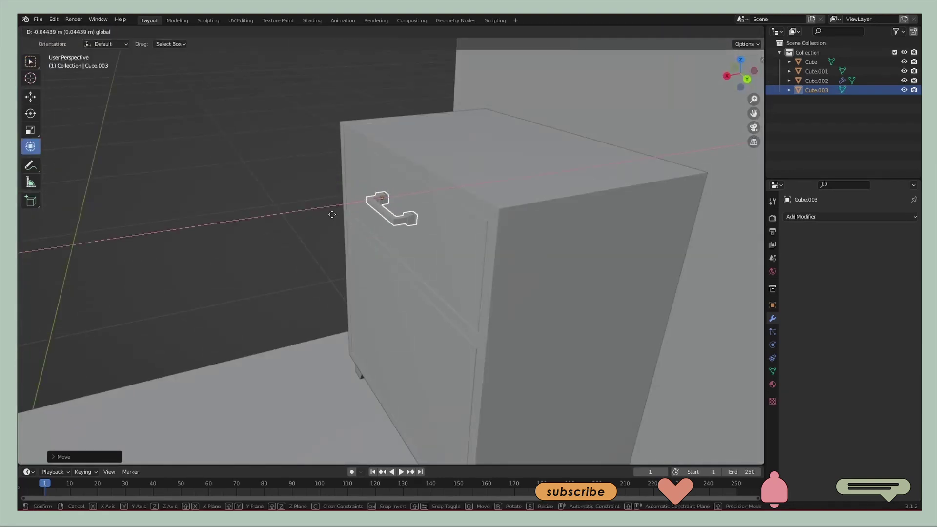
pyautogui.click(332, 214)
pyautogui.click(263, 206)
pyautogui.moveTo(263, 206); pyautogui.dragTo(378, 204, button='middle')
# Settle the drawer handle's final position and paste a copy for the door
pyautogui.scroll(-5, 482, 236)
pyautogui.scroll(6, 472, 236)
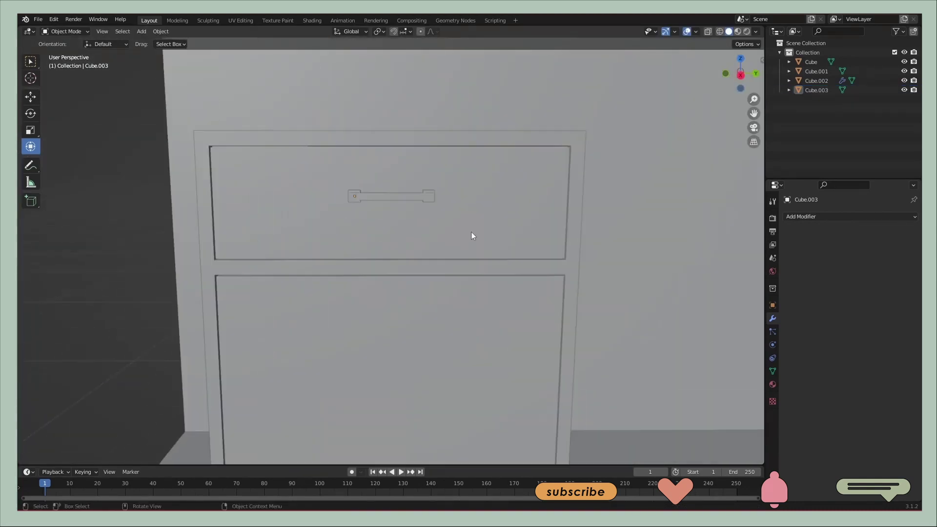
pyautogui.moveTo(471, 236); pyautogui.dragTo(417, 215, button='middle')
pyautogui.click(359, 151)
pyautogui.moveTo(359, 151)
pyautogui.mouseDown(button='middle')
pyautogui.moveTo(197, 224)
pyautogui.moveTo(241, 237)
pyautogui.mouseUp(button='middle')
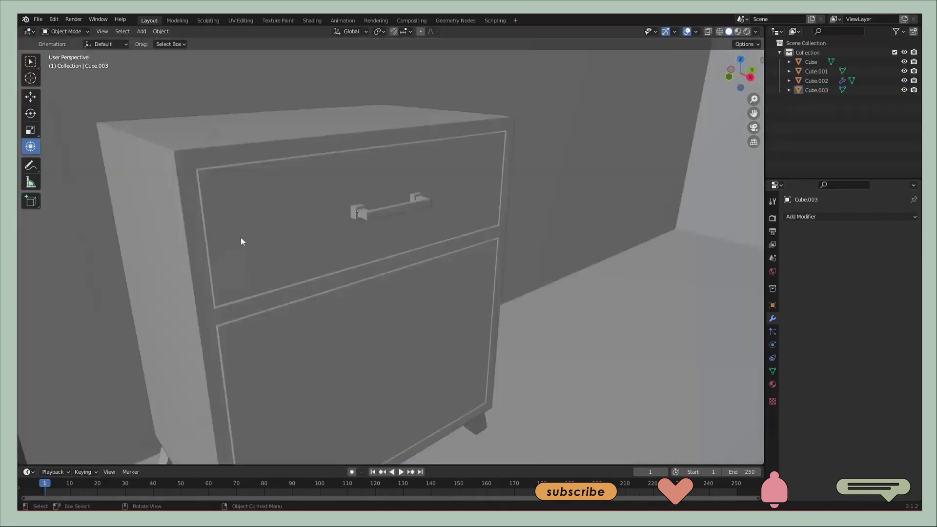
pyautogui.scroll(-4, 339, 248)
pyautogui.scroll(2, 391, 223)
pyautogui.click(391, 226)
pyautogui.hotkey('ctrl', 'c')
pyautogui.hotkey('ctrl', 'v')
# Slide the handle copy vertically into place on the cabinet
pyautogui.press('g')
pyautogui.press('z')
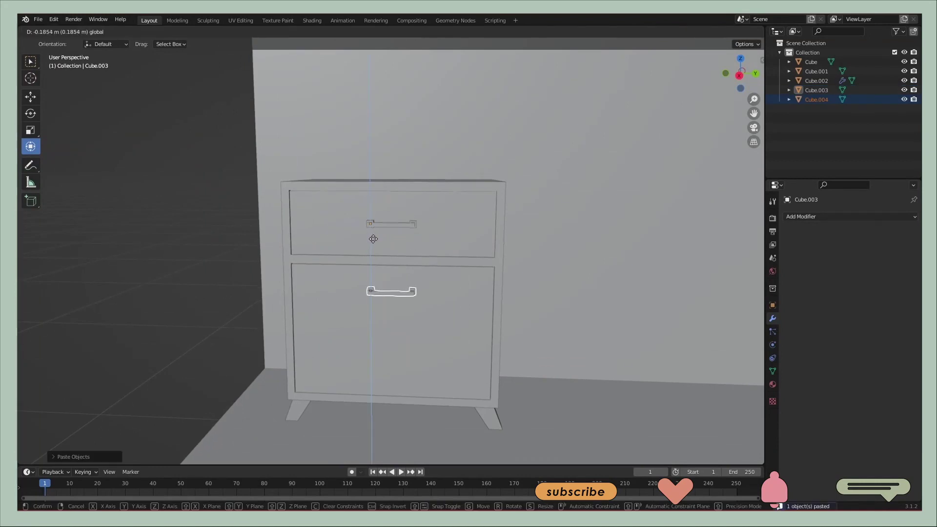
pyautogui.moveTo(192, 249); pyautogui.dragTo(323, 254, button='middle')
pyautogui.scroll(3, 402, 261)
# Separate the cabinet's top face into its own slab object
pyautogui.click(353, 219)
pyautogui.press('Tab')
pyautogui.press('3')
pyautogui.click(354, 218)
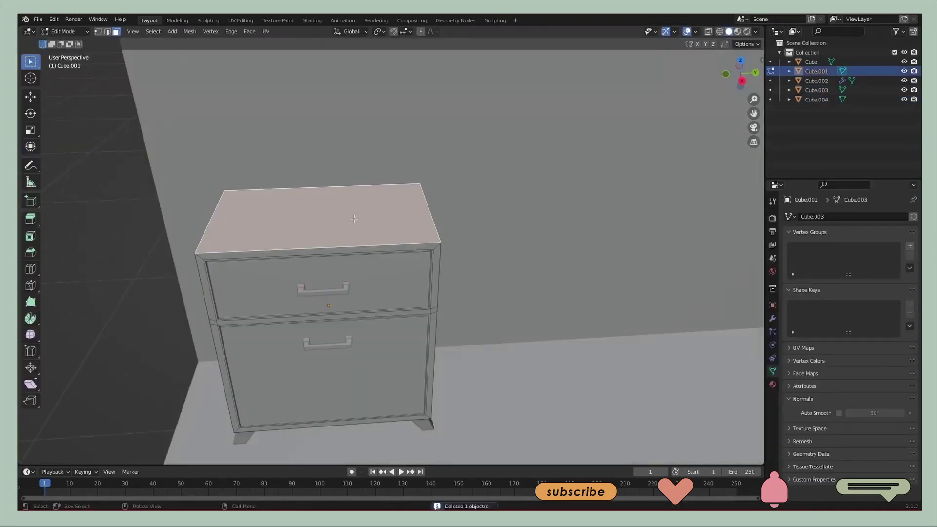
pyautogui.press('p')
pyautogui.click(417, 214)
pyautogui.press('Tab')
pyautogui.click(373, 218)
pyautogui.press('s')
pyautogui.click(384, 234)
# Set the slab's origin onto its geometry and scale it into a thin countertop
pyautogui.click(160, 31)
pyautogui.click(274, 60)
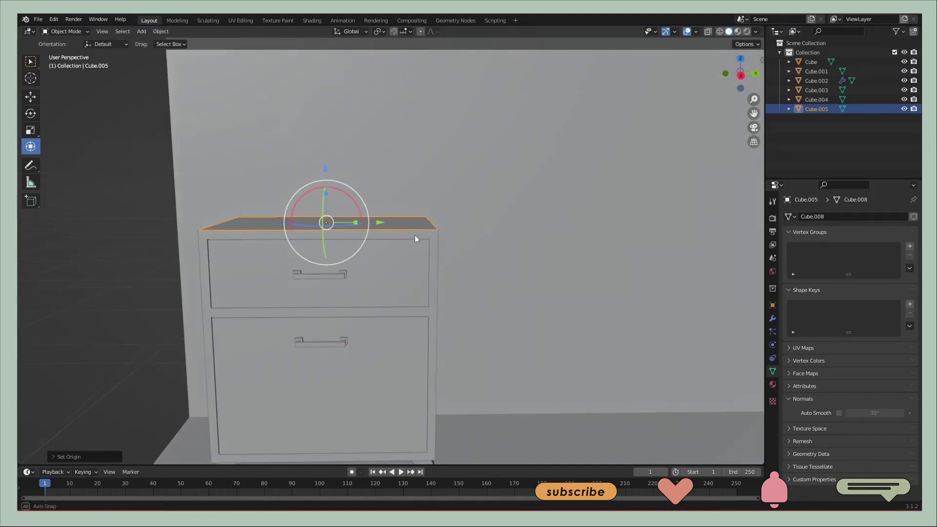
pyautogui.press('s')
pyautogui.click(423, 241)
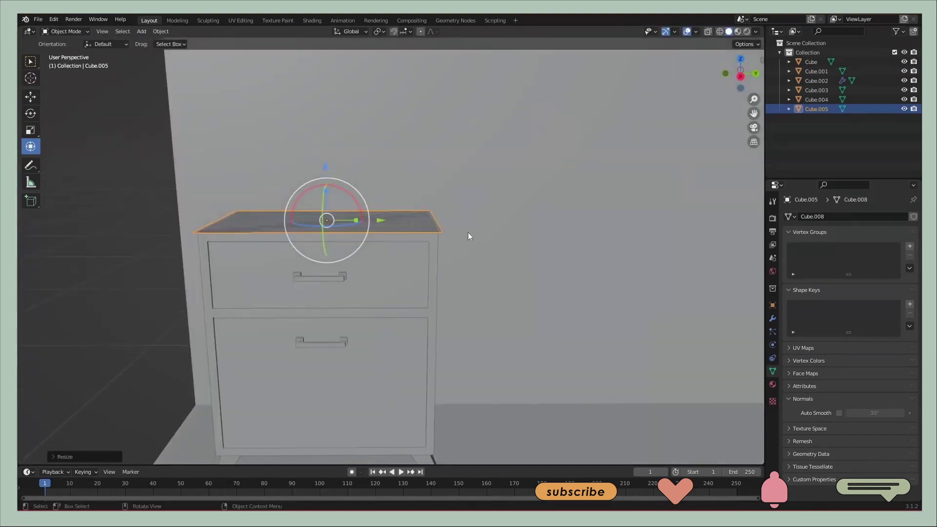
# Inspect the slab in edit mode, then add a new cylinder mesh
pyautogui.press('Tab')
pyautogui.press('e')
pyautogui.rightClick(502, 242)
pyautogui.moveTo(502, 243); pyautogui.dragTo(487, 257, button='middle')
pyautogui.scroll(2, 442, 258)
pyautogui.press('Tab')
pyautogui.scroll(-3, 442, 258)
pyautogui.hotkey('shift', 'a')
pyautogui.click(629, 361)
# Shade the cylinder smooth and lift it about 0.78 m
pyautogui.rightClick(342, 313)
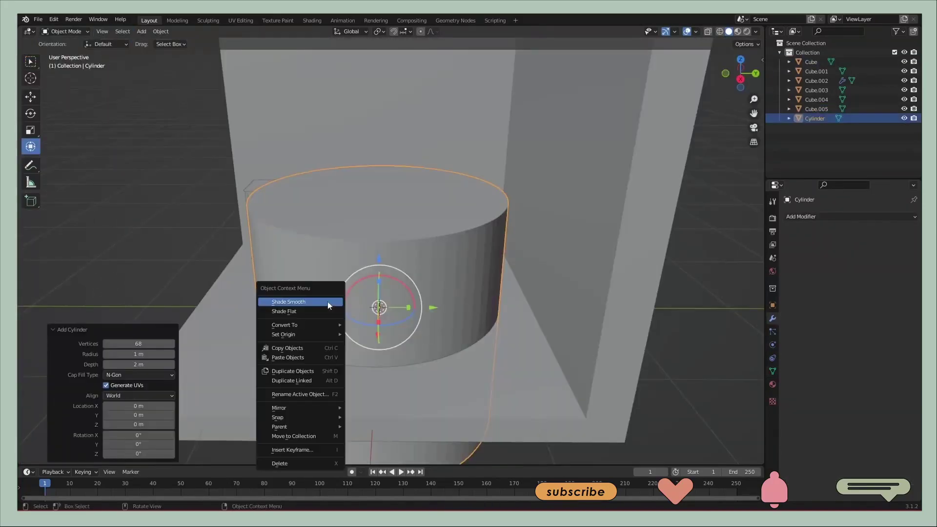
pyautogui.click(342, 316)
pyautogui.click(773, 372)
pyautogui.moveTo(439, 293); pyautogui.dragTo(464, 274, button='middle')
pyautogui.moveTo(425, 274); pyautogui.dragTo(425, 205)
pyautogui.moveTo(488, 269)
pyautogui.mouseDown(button='middle')
pyautogui.moveTo(521, 247)
pyautogui.moveTo(446, 255)
pyautogui.moveTo(402, 230)
pyautogui.mouseUp(button='middle')
# Scale the cylinder along Z to flatten it into a thin disc
pyautogui.press('s')
pyautogui.press('z')
pyautogui.click(402, 241)
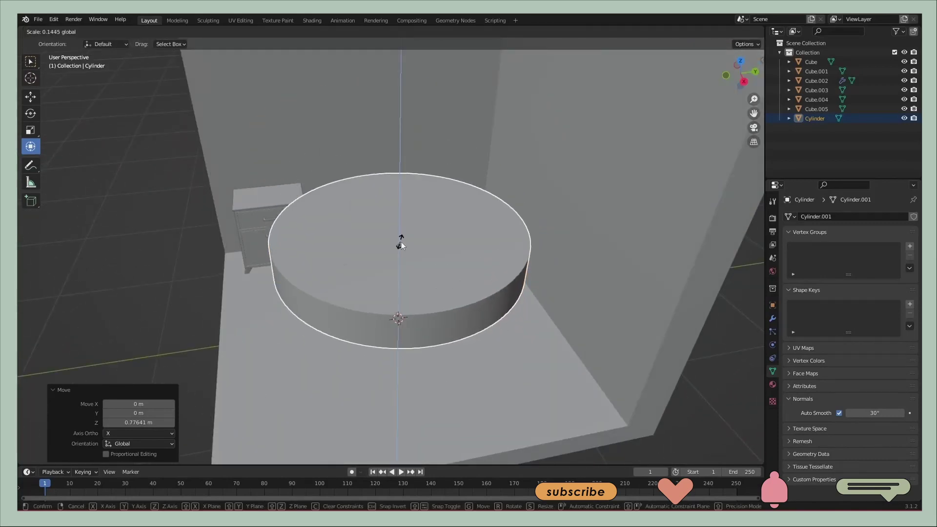
pyautogui.press('a')
pyautogui.scroll(-3, 451, 275)
# Rotate the disc 90° on X and 90° on Z, then shrink it
pyautogui.press('r')
pyautogui.press('x')
pyautogui.press('9')
pyautogui.press('0')
pyautogui.press('Return')
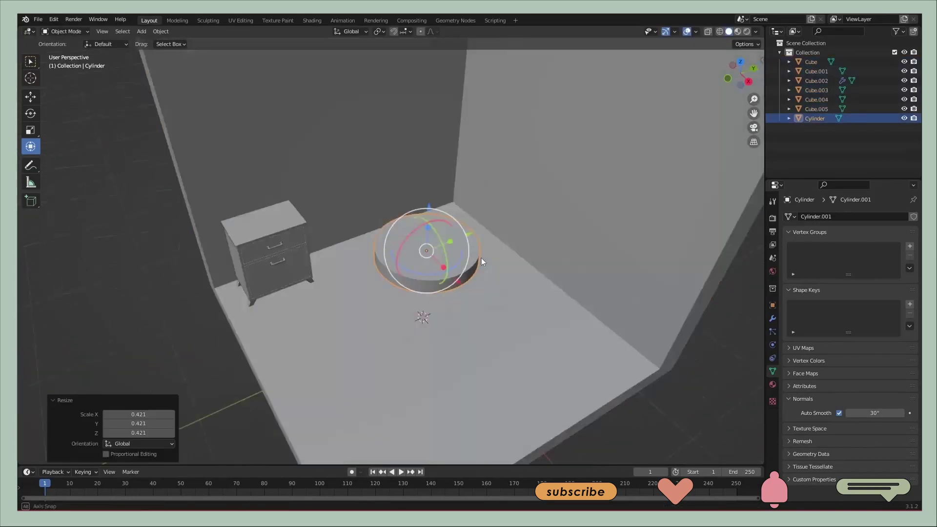
pyautogui.moveTo(481, 264); pyautogui.dragTo(520, 236, button='middle')
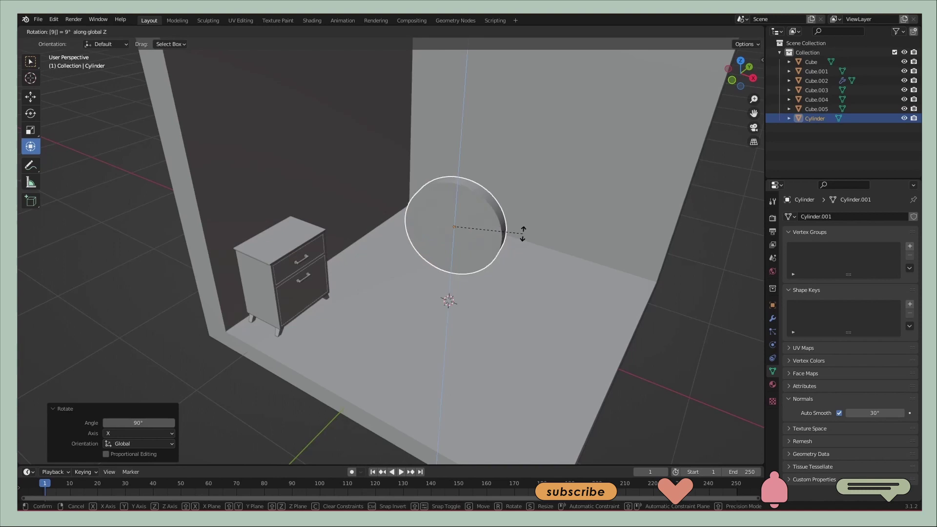
pyautogui.press('0')
pyautogui.press('Return')
pyautogui.press('s')
pyautogui.click(592, 245)
# Move the disc over the cabinet and set its height above the top
pyautogui.press('g')
pyautogui.moveTo(592, 244)
pyautogui.mouseDown(button='middle')
pyautogui.moveTo(440, 229)
pyautogui.moveTo(431, 184)
pyautogui.mouseUp(button='middle')
pyautogui.click(426, 225)
pyautogui.moveTo(431, 184); pyautogui.dragTo(322, 186)
pyautogui.scroll(3, 529, 289)
pyautogui.press('g')
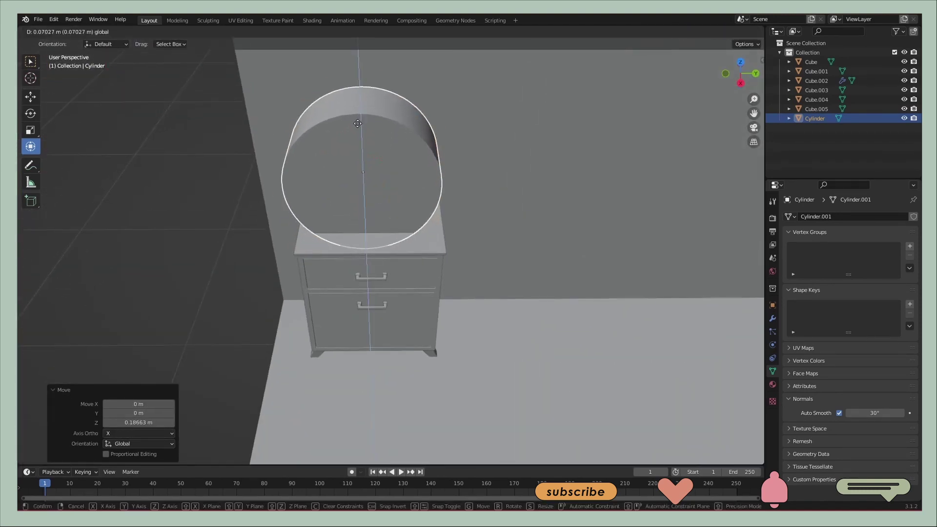
pyautogui.click(358, 123)
pyautogui.scroll(-2, 429, 146)
# Slide the disc along Y so it just cuts into the cabinet top slab
pyautogui.moveTo(429, 146); pyautogui.dragTo(419, 146, button='middle')
pyautogui.press('g')
pyautogui.press('y')
pyautogui.click(442, 182)
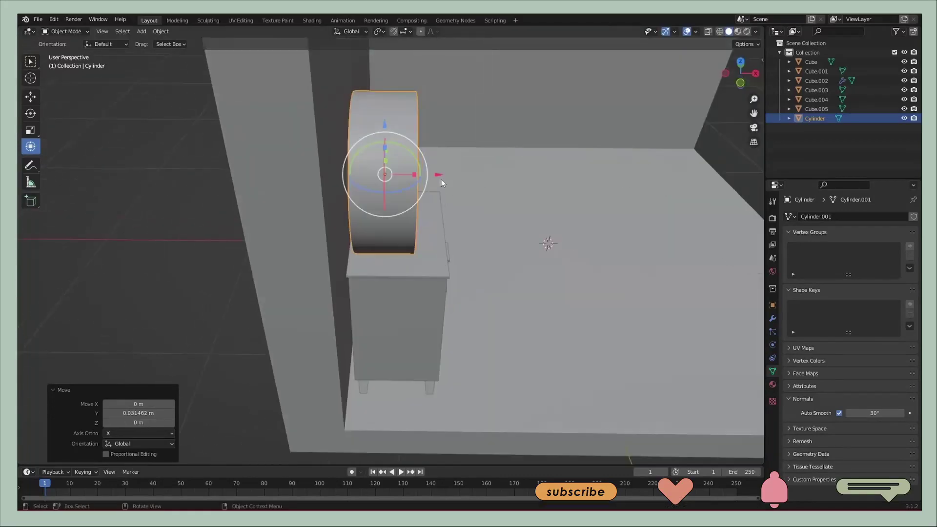
pyautogui.moveTo(441, 183); pyautogui.dragTo(294, 184, button='middle')
pyautogui.scroll(2, 295, 184)
pyautogui.click(430, 243)
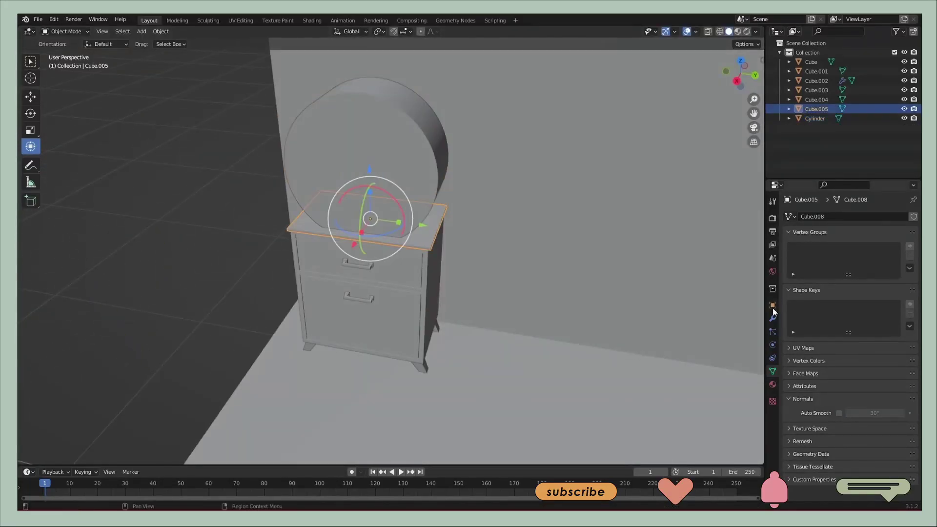
# Add a Boolean modifier to the cabinet top and apply it
pyautogui.click(773, 318)
pyautogui.click(849, 216)
pyautogui.click(720, 260)
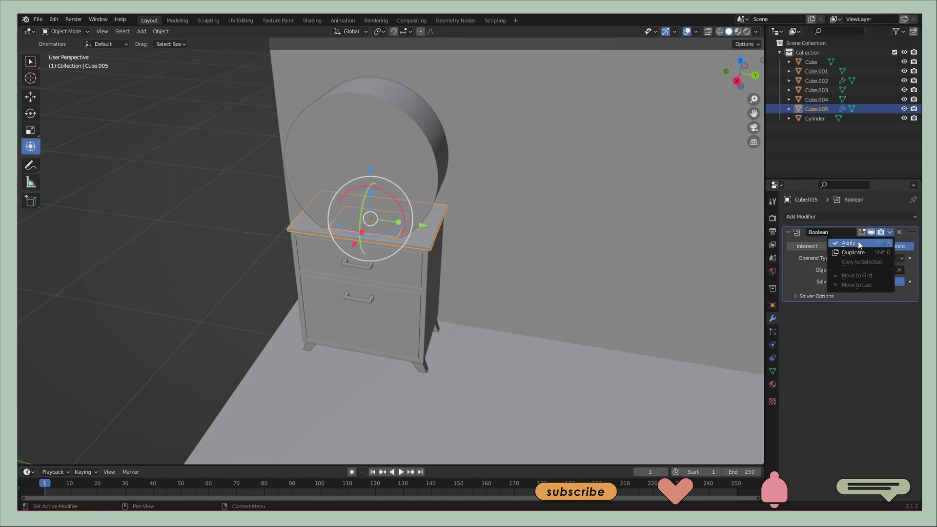
pyautogui.click(848, 242)
pyautogui.click(815, 118)
# Slide the cutting disc back along the Y axis
pyautogui.press('g')
pyautogui.press('y')
pyautogui.click(426, 263)
pyautogui.moveTo(427, 263); pyautogui.dragTo(574, 177, button='middle')
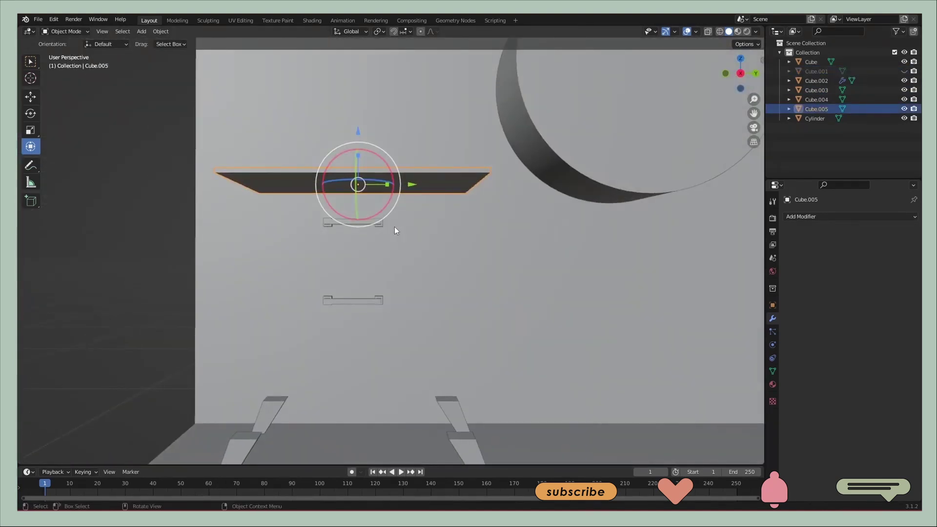
# Inset the countertop's top face to form a rim
pyautogui.press('Tab')
pyautogui.click(423, 185)
pyautogui.press('e')
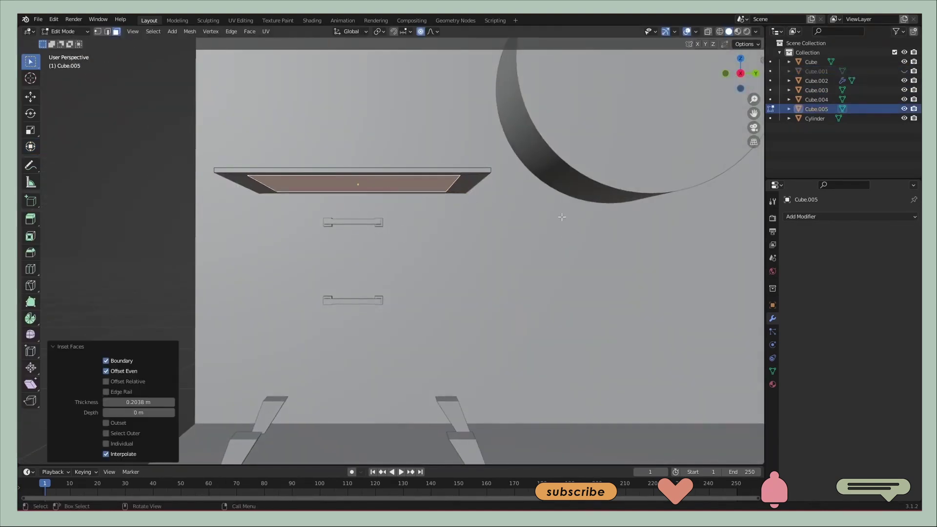
pyautogui.click(562, 227)
pyautogui.moveTo(497, 211); pyautogui.dragTo(498, 243, button='middle')
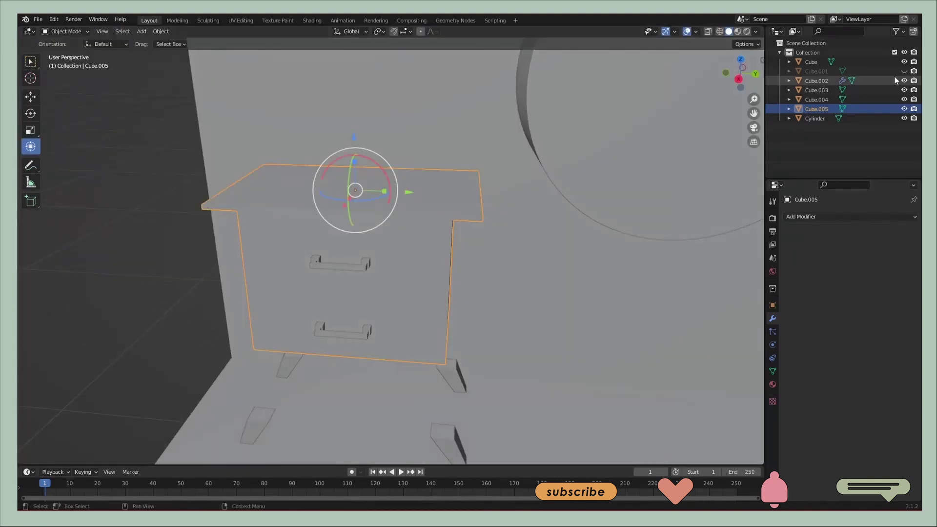
pyautogui.moveTo(493, 182); pyautogui.dragTo(501, 164, button='middle')
# Reposition the disc along Y and select the cabinet top in see-through view
pyautogui.press('g')
pyautogui.press('y')
pyautogui.click(529, 194)
pyautogui.moveTo(529, 195)
pyautogui.mouseDown(button='middle')
pyautogui.moveTo(609, 204)
pyautogui.moveTo(510, 199)
pyautogui.mouseUp(button='middle')
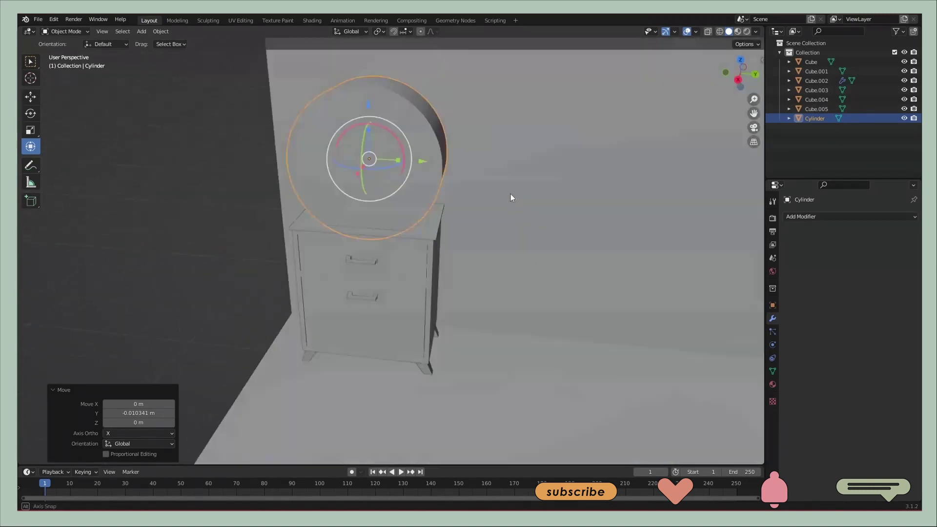
pyautogui.hotkey('alt', 'z')
pyautogui.click(442, 224)
# Apply a second Boolean with the disc as cutter to carve the sink basin
pyautogui.click(850, 216)
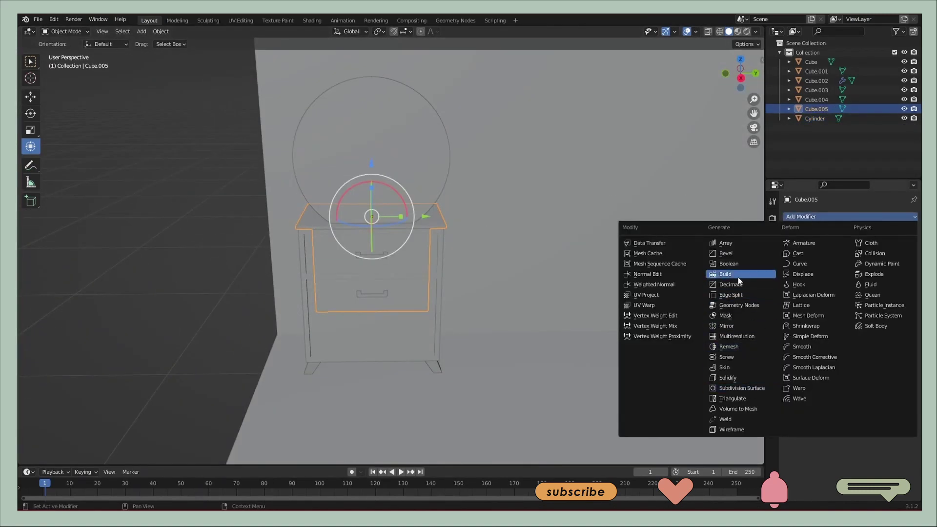
pyautogui.click(726, 263)
pyautogui.click(900, 270)
pyautogui.hotkey('ctrl', 'a')
pyautogui.click(429, 193)
pyautogui.hotkey('alt', 'z')
pyautogui.moveTo(429, 192)
pyautogui.mouseDown(button='middle')
pyautogui.moveTo(436, 265)
pyautogui.moveTo(707, 186)
pyautogui.mouseUp(button='middle')
# Enable Auto Smooth in the cabinet top's mesh data properties
pyautogui.click(435, 265)
pyautogui.click(773, 371)
pyautogui.click(839, 413)
pyautogui.moveTo(708, 351)
pyautogui.mouseDown(button='middle')
pyautogui.moveTo(659, 326)
pyautogui.moveTo(573, 315)
pyautogui.moveTo(555, 178)
pyautogui.mouseUp(button='middle')
# Delete the cutting disc from the scene
pyautogui.click(555, 178)
pyautogui.press('Delete')
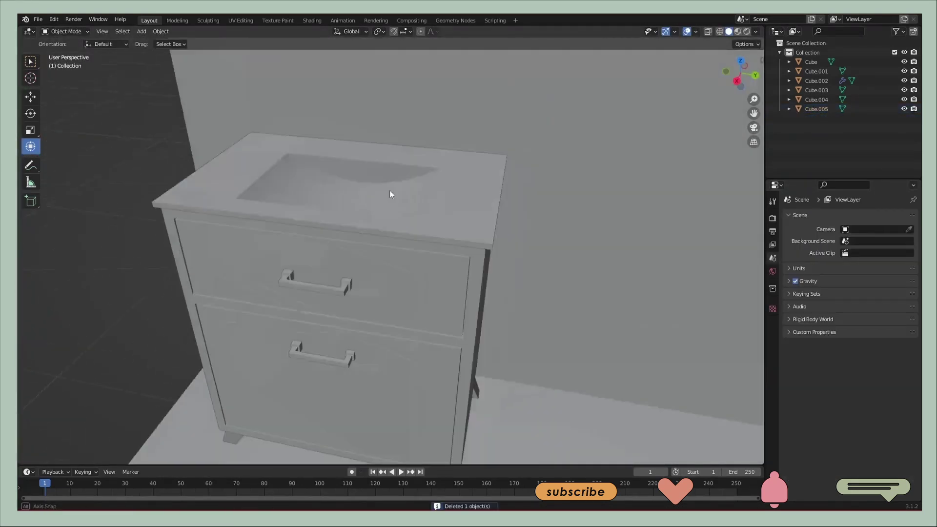
pyautogui.scroll(3, 404, 195)
pyautogui.hotkey('shift', 'a')
pyautogui.press('Escape')
pyautogui.scroll(-6, 467, 247)
pyautogui.moveTo(467, 247); pyautogui.dragTo(601, 250, button='middle')
# Add a cube, raise it above the floor and shrink it to 0.168
pyautogui.hotkey('shift', 'a')
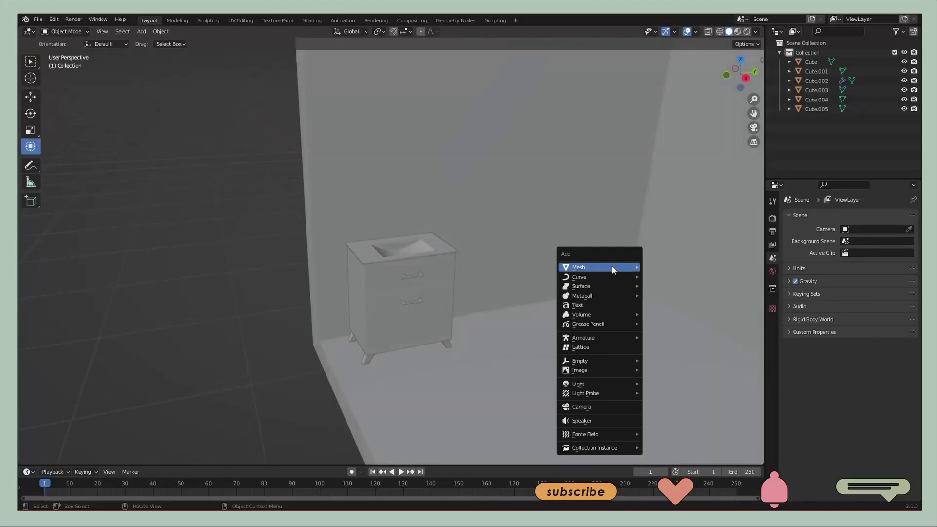
pyautogui.click(654, 282)
pyautogui.scroll(-3, 649, 303)
pyautogui.press('g')
pyautogui.press('z')
pyautogui.click(580, 222)
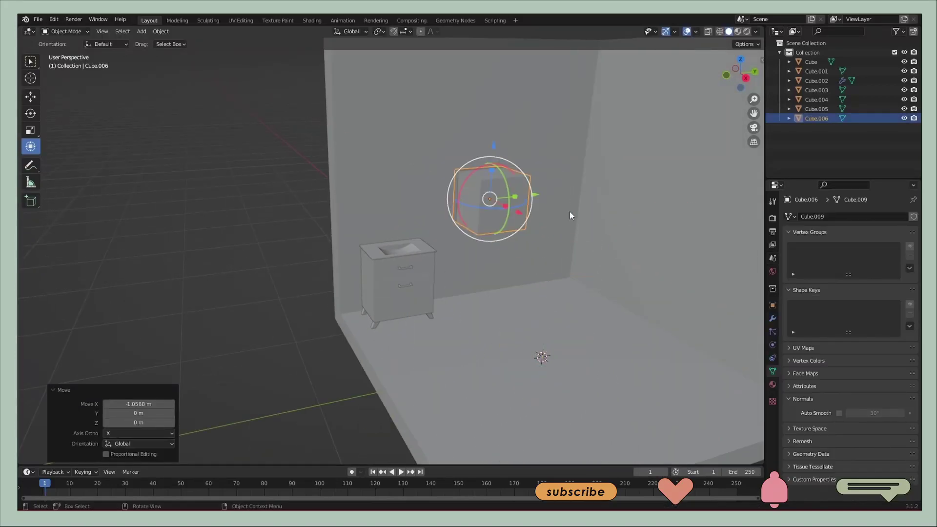
pyautogui.scroll(3, 569, 213)
pyautogui.press('s')
pyautogui.click(471, 98)
# Place the small cube on the countertop behind the sink basin
pyautogui.scroll(3, 471, 99)
pyautogui.scroll(-3, 471, 98)
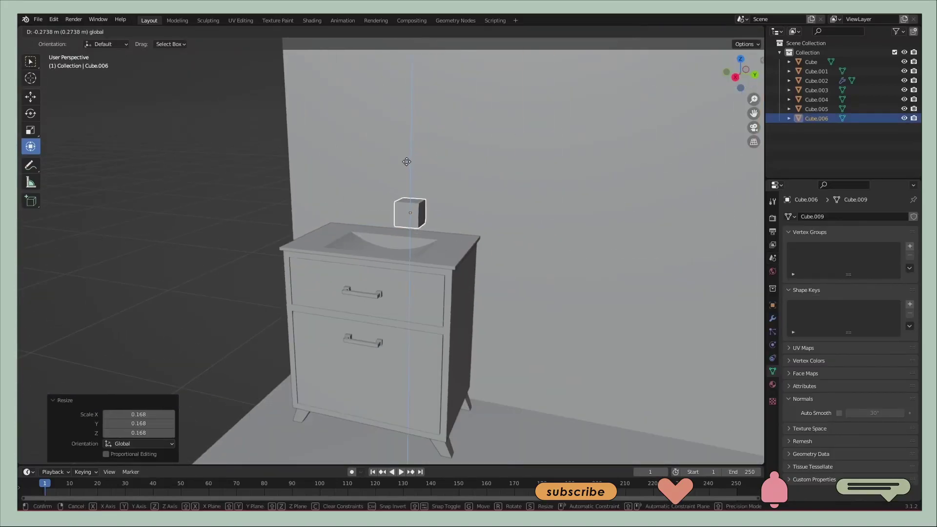
pyautogui.scroll(3, 471, 146)
pyautogui.moveTo(461, 185); pyautogui.dragTo(471, 188)
pyautogui.moveTo(472, 189); pyautogui.dragTo(467, 181, button='middle')
pyautogui.scroll(2, 467, 178)
pyautogui.press('KP_3')
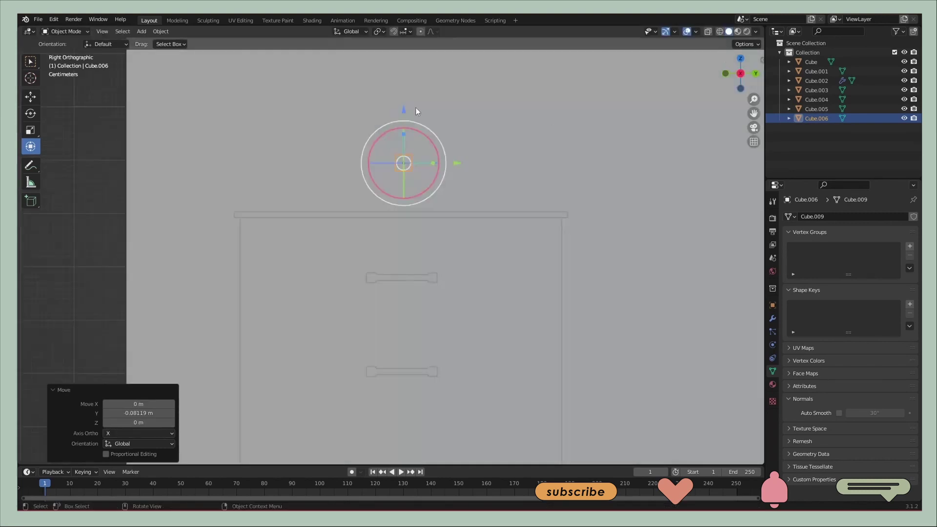
pyautogui.moveTo(458, 143)
pyautogui.mouseDown(button='middle')
pyautogui.moveTo(312, 244)
pyautogui.moveTo(477, 207)
pyautogui.mouseUp(button='middle')
pyautogui.moveTo(397, 166); pyautogui.dragTo(401, 211)
pyautogui.moveTo(402, 211)
pyautogui.mouseDown(button='middle')
pyautogui.moveTo(464, 229)
pyautogui.moveTo(626, 171)
pyautogui.moveTo(456, 183)
pyautogui.mouseUp(button='middle')
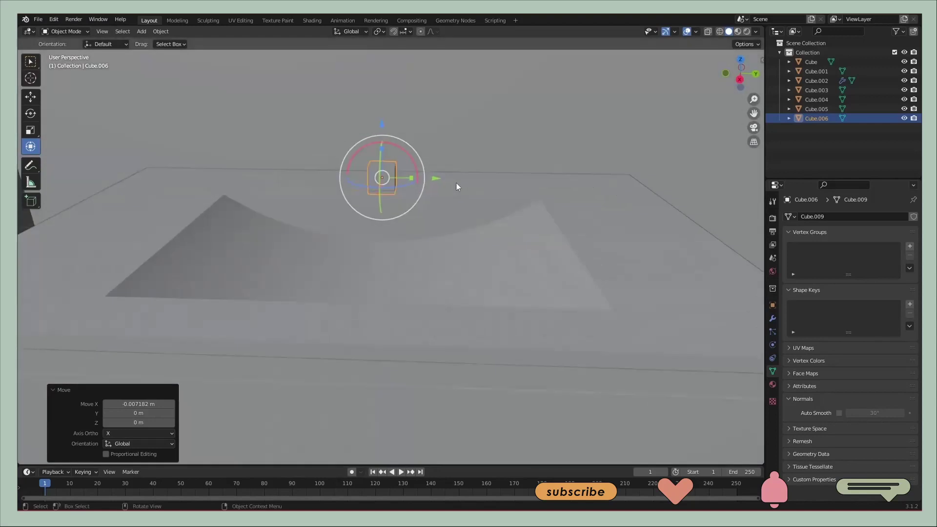
pyautogui.scroll(3, 456, 183)
pyautogui.moveTo(484, 224)
pyautogui.mouseDown(button='middle')
pyautogui.moveTo(459, 207)
pyautogui.moveTo(349, 257)
pyautogui.moveTo(360, 255)
pyautogui.mouseUp(button='middle')
pyautogui.scroll(-5, 459, 207)
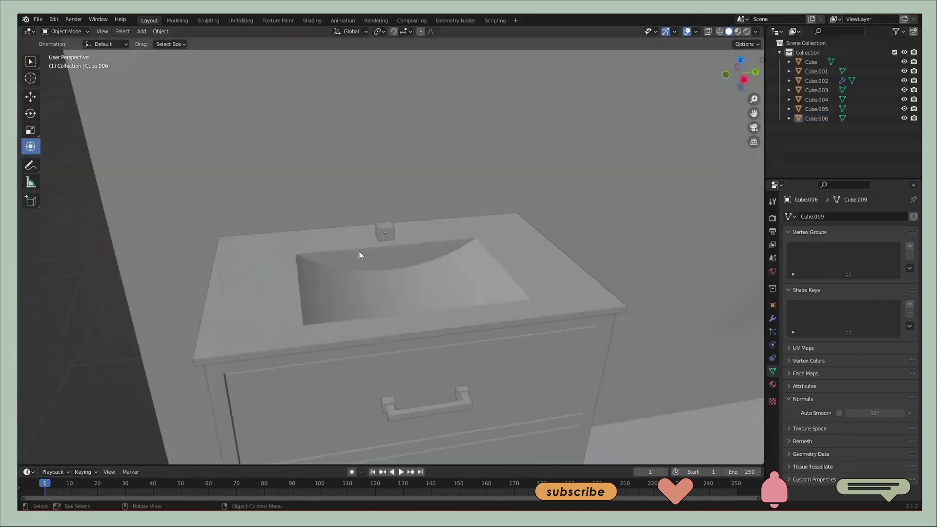
pyautogui.scroll(5, 360, 255)
pyautogui.moveTo(413, 216); pyautogui.dragTo(400, 215, button='middle')
# In Edit Mode, extrude the cube into a faucet column with a side spout
pyautogui.press('Tab')
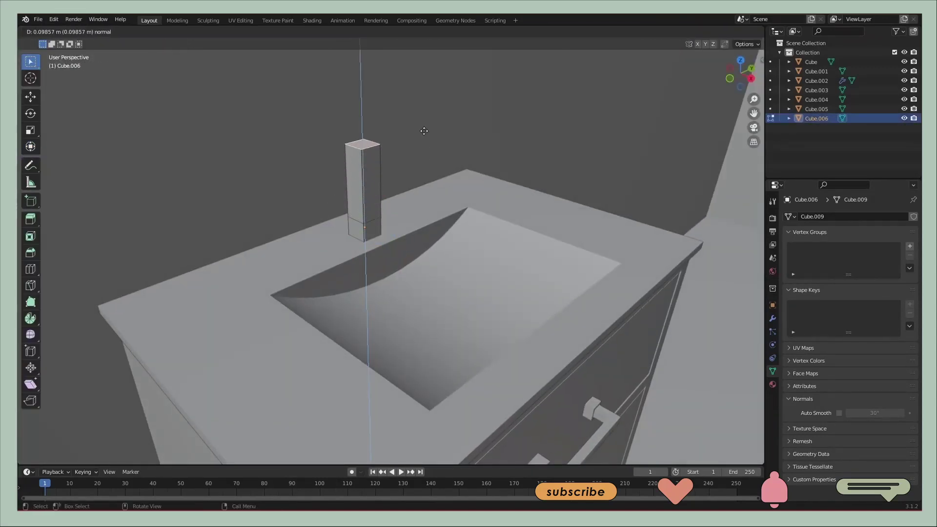
pyautogui.click(426, 150)
pyautogui.press('e')
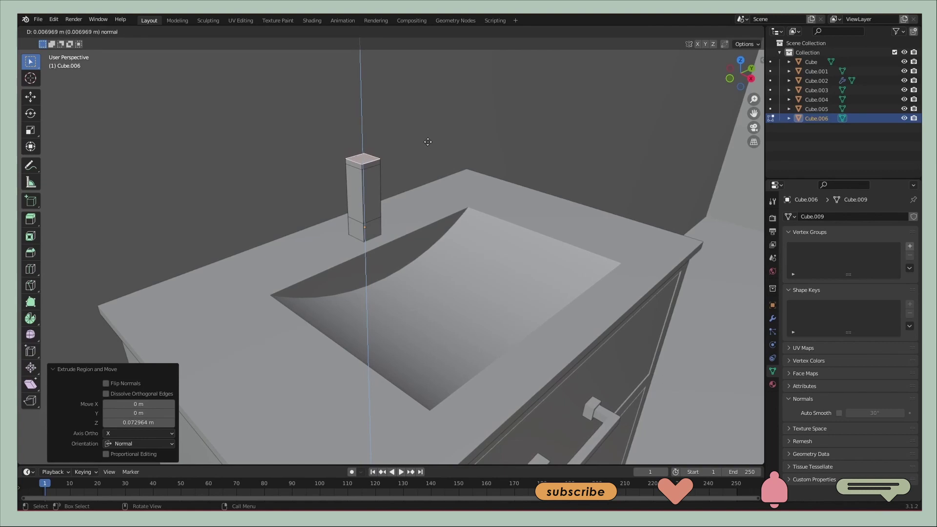
pyautogui.click(428, 130)
pyautogui.click(388, 167)
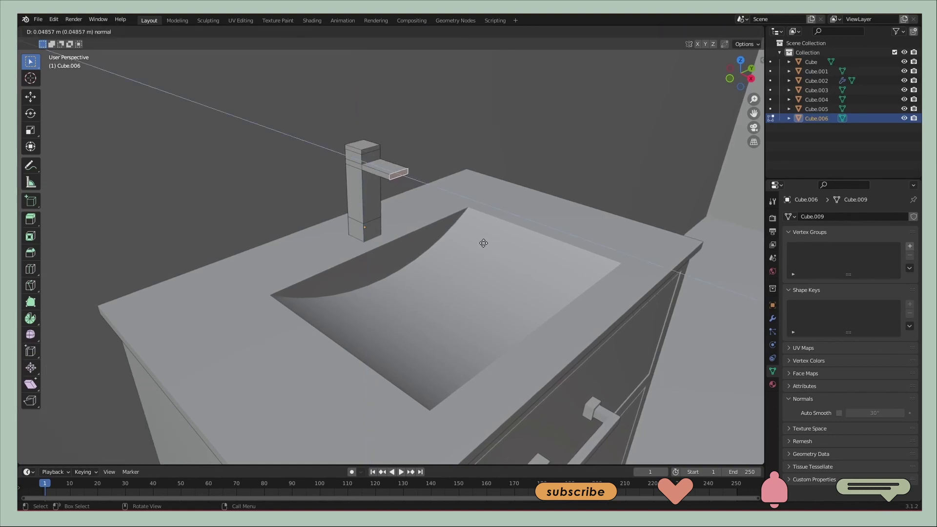
pyautogui.click(483, 244)
pyautogui.press('e')
pyautogui.moveTo(493, 255); pyautogui.dragTo(513, 215, button='middle')
pyautogui.click(373, 155)
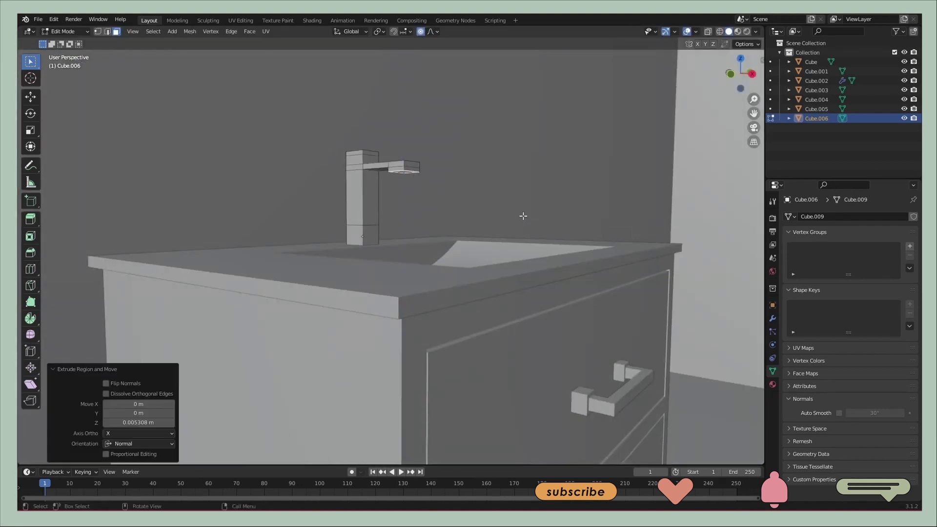
pyautogui.moveTo(374, 155); pyautogui.dragTo(445, 172, button='middle')
pyautogui.press('e')
pyautogui.click(498, 178)
pyautogui.press('Tab')
# Settle the faucet onto the counter and add a Bevel modifier
pyautogui.moveTo(576, 188)
pyautogui.mouseDown(button='middle')
pyautogui.moveTo(477, 184)
pyautogui.moveTo(430, 210)
pyautogui.mouseUp(button='middle')
pyautogui.moveTo(440, 209); pyautogui.dragTo(441, 213)
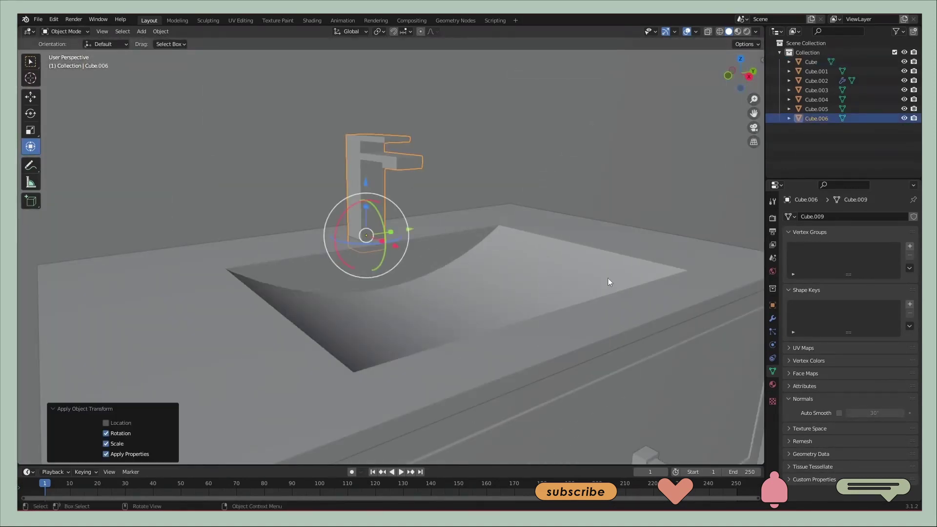
pyautogui.click(772, 318)
pyautogui.click(849, 216)
pyautogui.click(787, 244)
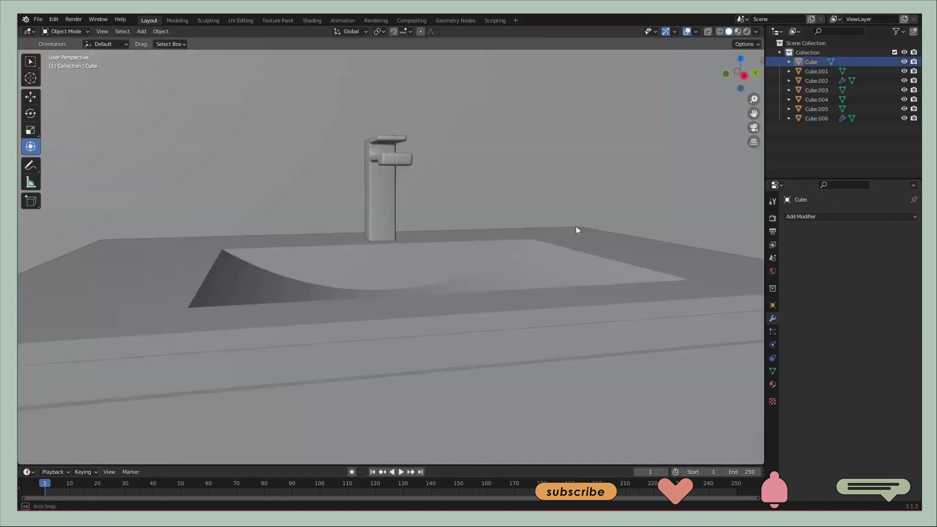
# Add a cylinder, resize it and move it over the sink basin as a cutter
pyautogui.scroll(-6, 576, 230)
pyautogui.moveTo(535, 327)
pyautogui.mouseDown(button='middle')
pyautogui.moveTo(548, 282)
pyautogui.moveTo(441, 271)
pyautogui.moveTo(594, 279)
pyautogui.moveTo(446, 136)
pyautogui.mouseUp(button='middle')
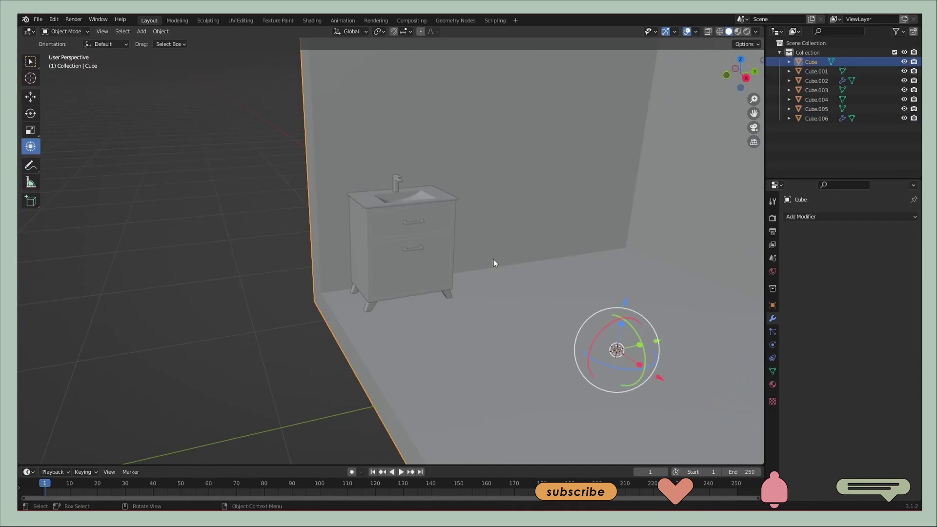
pyautogui.scroll(4, 438, 277)
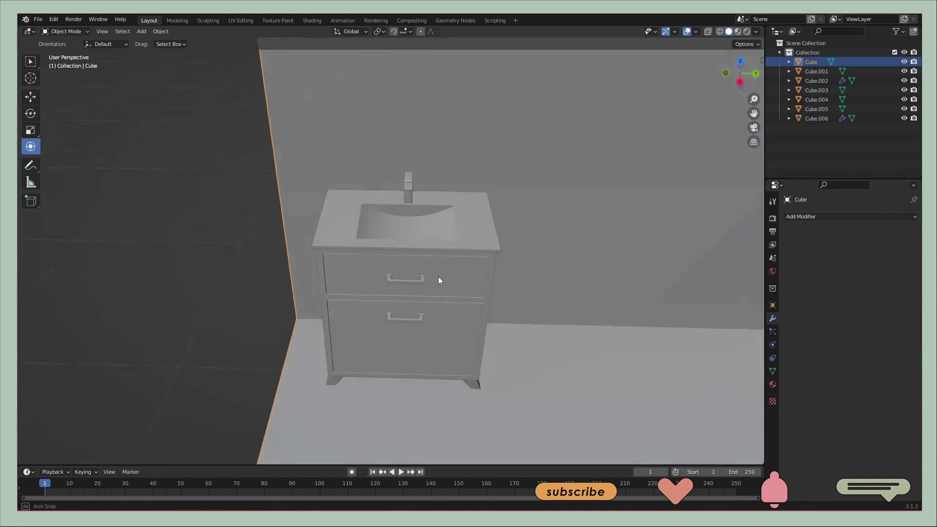
pyautogui.scroll(3, 463, 242)
pyautogui.hotkey('shift', 'a')
pyautogui.click(506, 292)
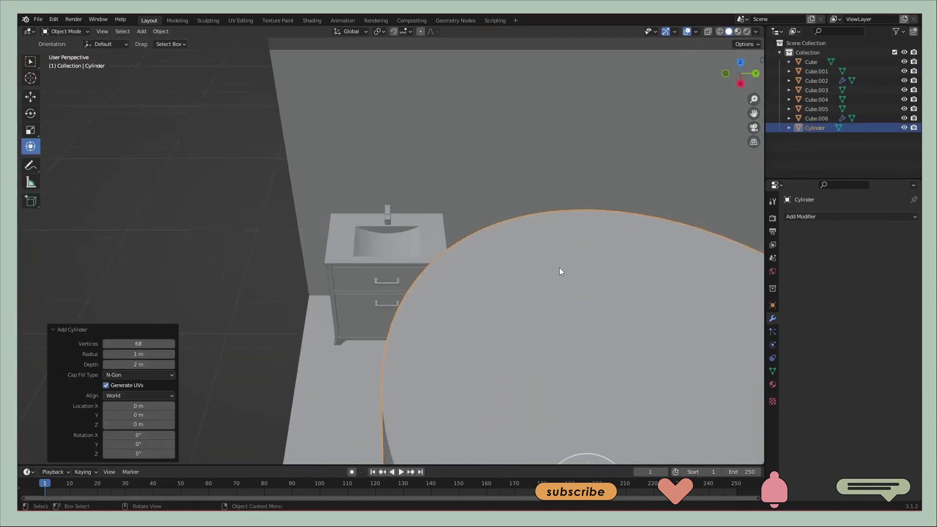
pyautogui.scroll(-5, 559, 267)
pyautogui.press('s')
pyautogui.click(478, 311)
pyautogui.moveTo(478, 311); pyautogui.dragTo(481, 254, button='middle')
pyautogui.moveTo(481, 254)
pyautogui.mouseDown()
pyautogui.moveTo(435, 254)
pyautogui.moveTo(459, 236)
pyautogui.mouseUp()
pyautogui.scroll(5, 488, 239)
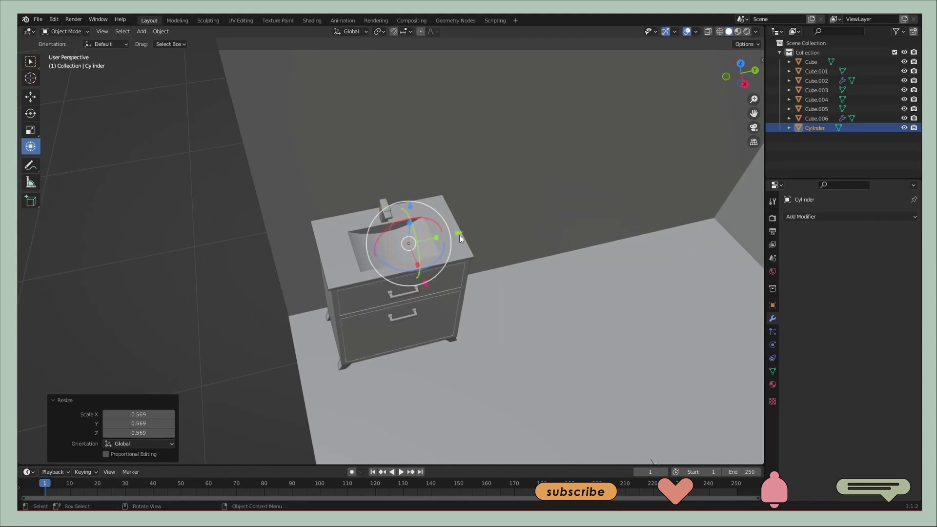
pyautogui.moveTo(459, 235); pyautogui.dragTo(431, 287, button='middle')
pyautogui.press('g')
pyautogui.press('Escape')
# Align the cutter cylinder inside the basin along Y and X, then shade it smooth
pyautogui.moveTo(476, 259)
pyautogui.mouseDown(button='middle')
pyautogui.moveTo(437, 253)
pyautogui.moveTo(433, 224)
pyautogui.moveTo(604, 271)
pyautogui.mouseUp(button='middle')
pyautogui.press('g')
pyautogui.press('y')
pyautogui.press('g')
pyautogui.press('x')
pyautogui.click(432, 225)
pyautogui.scroll(5, 433, 225)
pyautogui.rightClick(407, 165)
pyautogui.rightClick(405, 189)
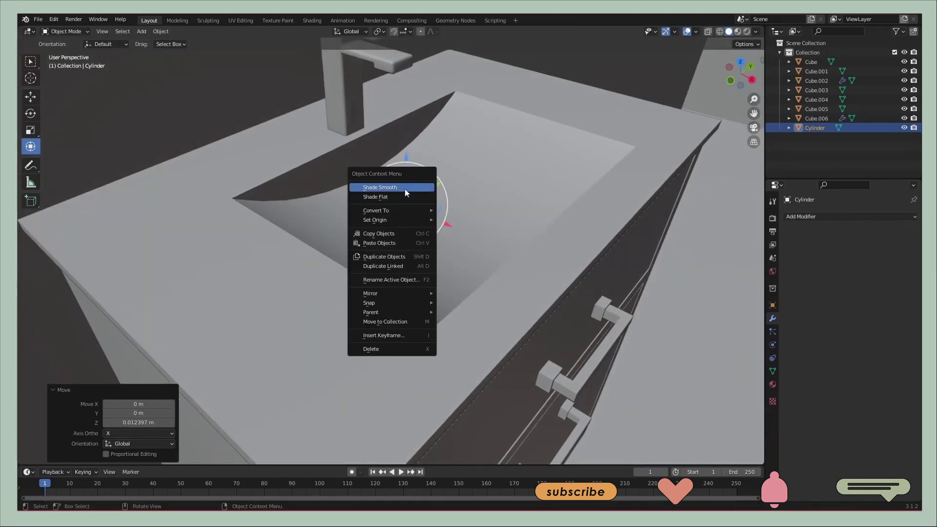
pyautogui.click(405, 188)
# Add a Boolean modifier to the countertop using the cylinder, then delete the cylinder
pyautogui.click(773, 371)
pyautogui.click(816, 109)
pyautogui.click(773, 318)
pyautogui.click(849, 217)
pyautogui.click(732, 279)
pyautogui.click(896, 270)
pyautogui.click(374, 195)
pyautogui.press('Delete')
# Enlarge the selected vanity parts together
pyautogui.moveTo(415, 208)
pyautogui.mouseDown(button='middle')
pyautogui.moveTo(422, 230)
pyautogui.moveTo(476, 227)
pyautogui.mouseUp(button='middle')
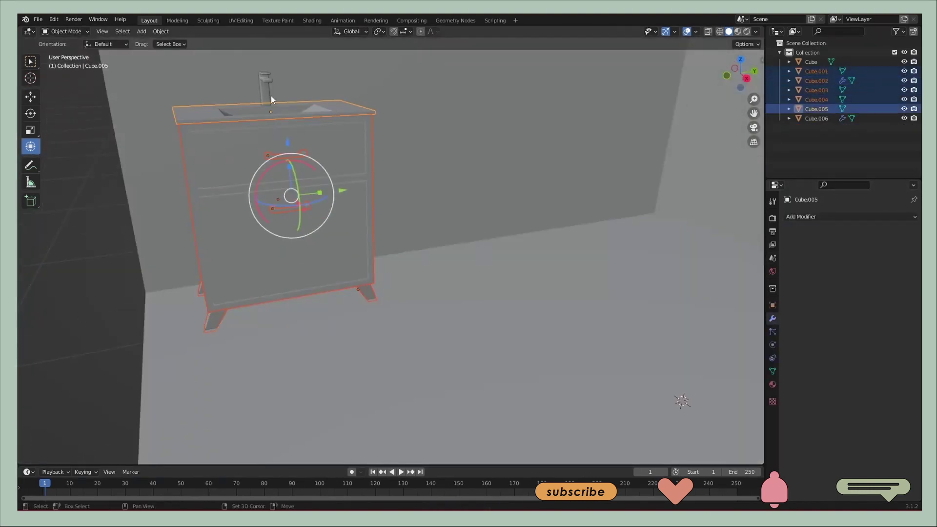
pyautogui.press('r')
pyautogui.click(539, 240)
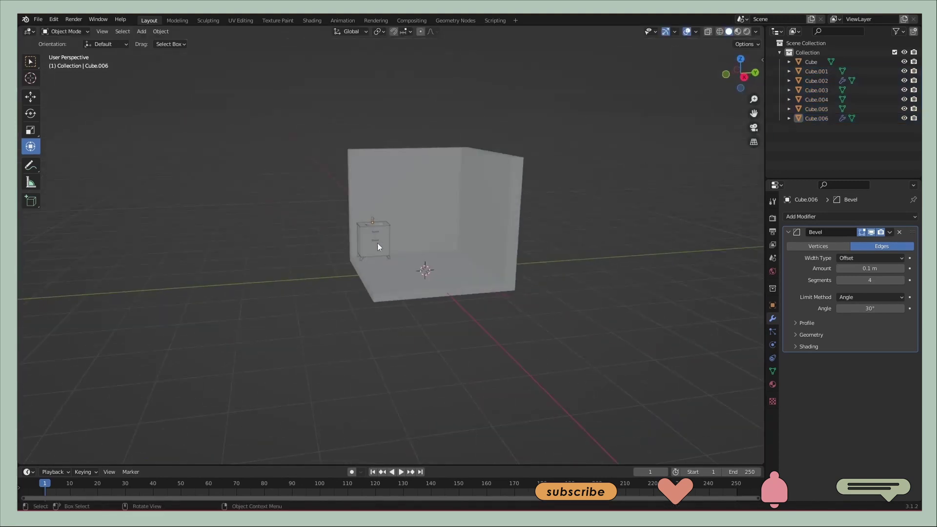
pyautogui.scroll(5, 428, 219)
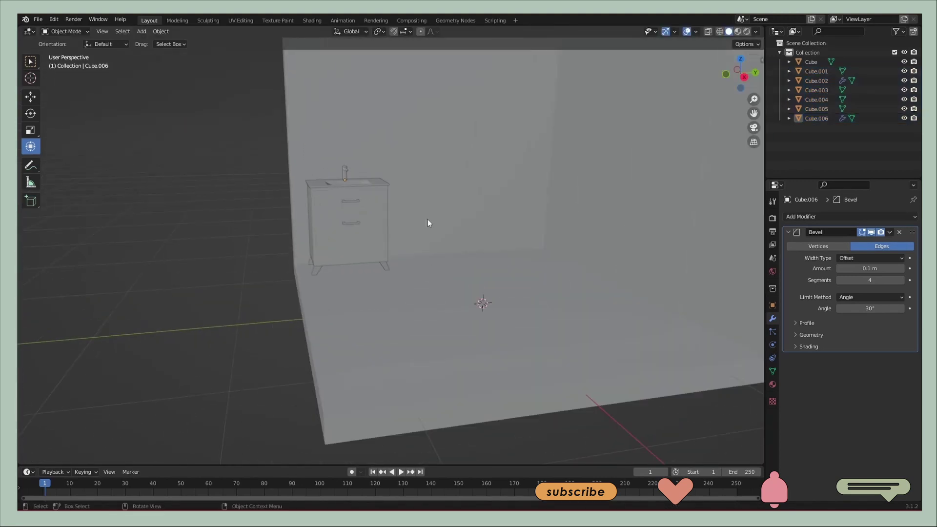
pyautogui.moveTo(428, 219); pyautogui.dragTo(425, 263, button='middle')
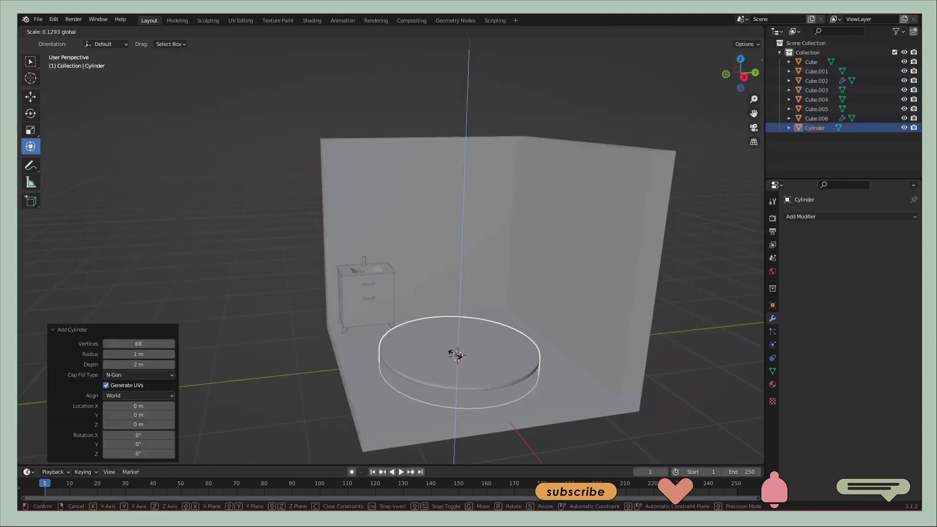
# Flatten the new cylinder into a disc, resize it and place it against the wall
pyautogui.click(458, 355)
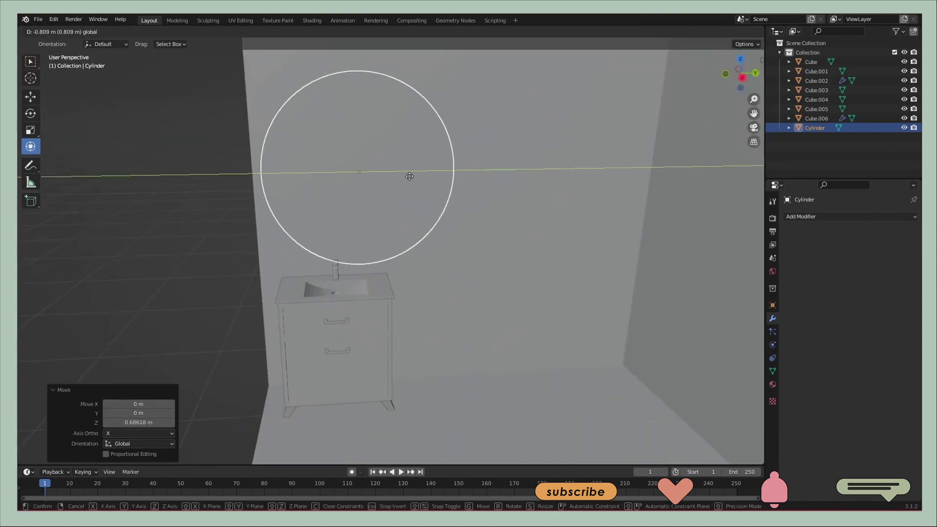
pyautogui.press('s')
pyautogui.click(418, 170)
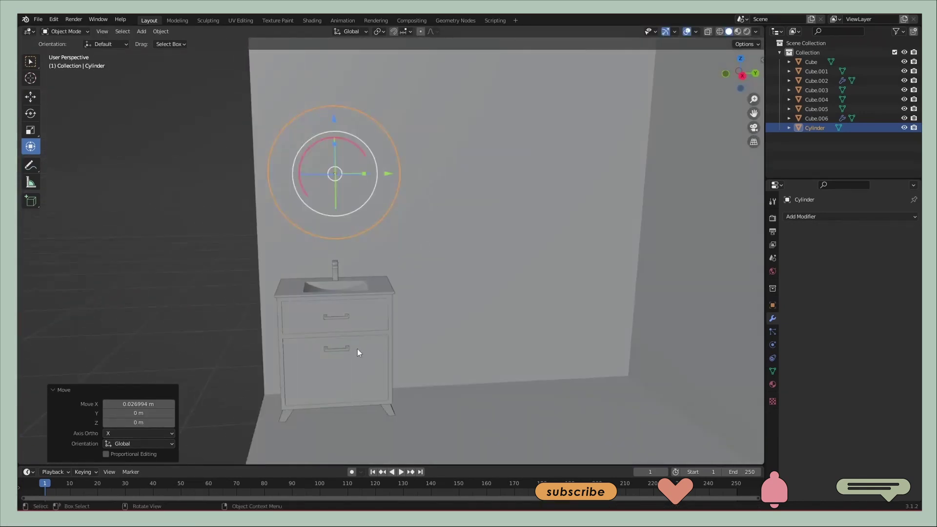
# Select the cabinet body, pieces, faucet and legs and move the vanity beneath the mirror
pyautogui.click(358, 352)
pyautogui.keyDown('shift'); pyautogui.click(385, 392); pyautogui.keyUp('shift')
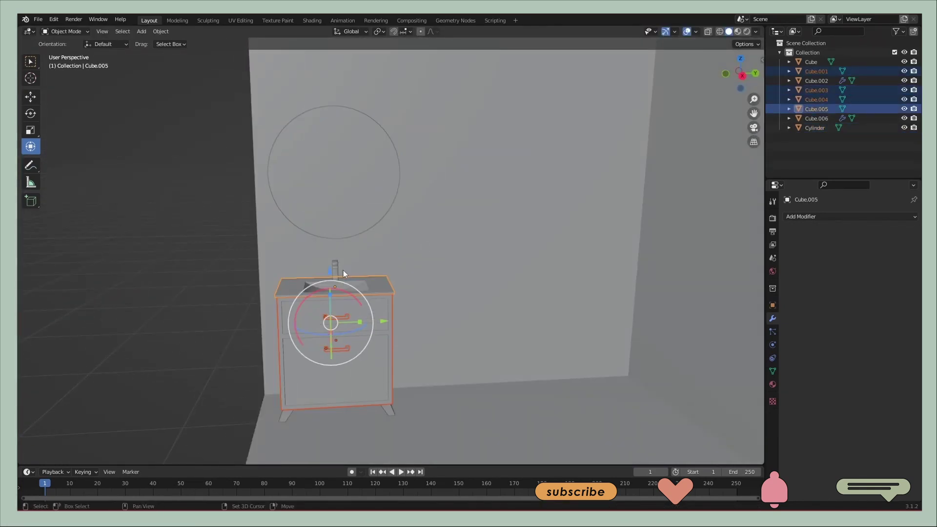
pyautogui.keyDown('shift'); pyautogui.click(335, 270); pyautogui.keyUp('shift')
pyautogui.keyDown('shift'); pyautogui.click(389, 411); pyautogui.keyUp('shift')
pyautogui.click(410, 330)
# Resize the round mirror disc and make it smooth-shaded
pyautogui.click(405, 174)
pyautogui.press('s')
pyautogui.click(467, 204)
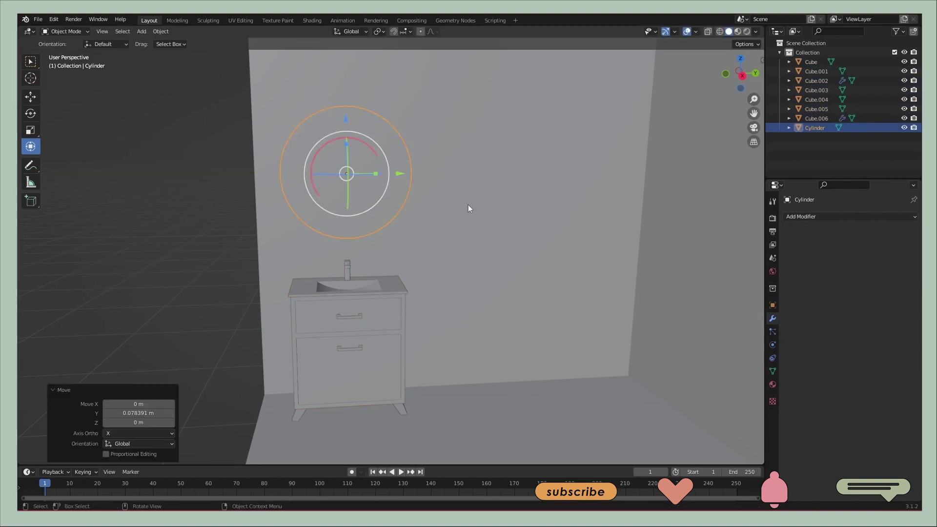
pyautogui.scroll(1, 432, 219)
pyautogui.scroll(2, 432, 220)
pyautogui.rightClick(417, 238)
pyautogui.click(418, 241)
pyautogui.click(773, 371)
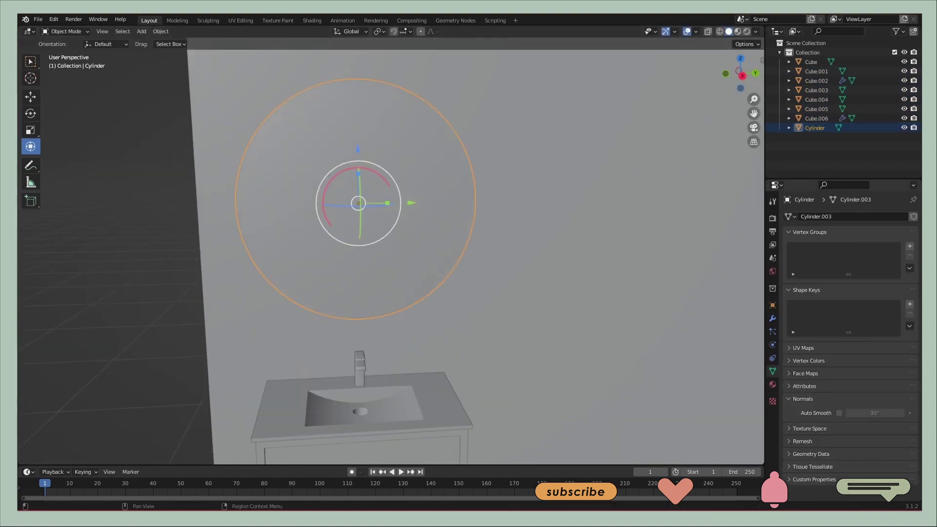
# Inset the mirror's front face in Edit Mode to form a rim
pyautogui.press('Tab')
pyautogui.click(424, 221)
pyautogui.moveTo(425, 222)
pyautogui.mouseDown(button='middle')
pyautogui.moveTo(514, 253)
pyautogui.moveTo(588, 253)
pyautogui.mouseUp(button='middle')
pyautogui.press('Tab')
pyautogui.moveTo(504, 266)
pyautogui.mouseDown(button='middle')
pyautogui.moveTo(446, 261)
pyautogui.moveTo(549, 283)
pyautogui.moveTo(477, 297)
pyautogui.moveTo(578, 267)
pyautogui.moveTo(519, 251)
pyautogui.moveTo(496, 297)
pyautogui.moveTo(512, 292)
pyautogui.mouseUp(button='middle')
pyautogui.scroll(-3, 477, 297)
# Add a cube, raise it, and flatten it into a thin slab
pyautogui.hotkey('shift', 'a')
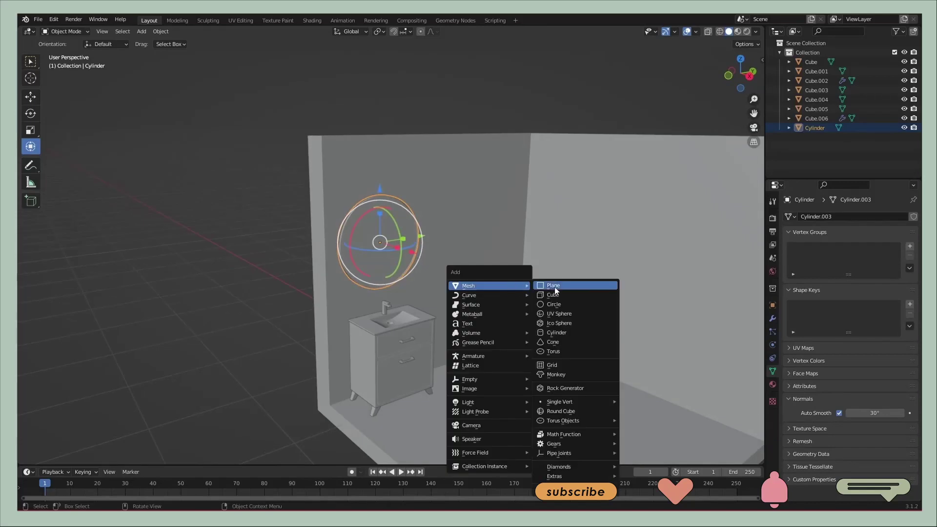
pyautogui.click(553, 298)
pyautogui.press('g')
pyautogui.press('z')
pyautogui.moveTo(488, 254)
pyautogui.mouseDown(button='middle')
pyautogui.moveTo(473, 245)
pyautogui.moveTo(498, 224)
pyautogui.moveTo(483, 202)
pyautogui.moveTo(439, 192)
pyautogui.mouseUp(button='middle')
pyautogui.press('s')
pyautogui.click(472, 221)
pyautogui.click(472, 240)
# Stretch the slab across the full wall width and place it at the wall top
pyautogui.press('g')
pyautogui.click(454, 227)
pyautogui.press('s')
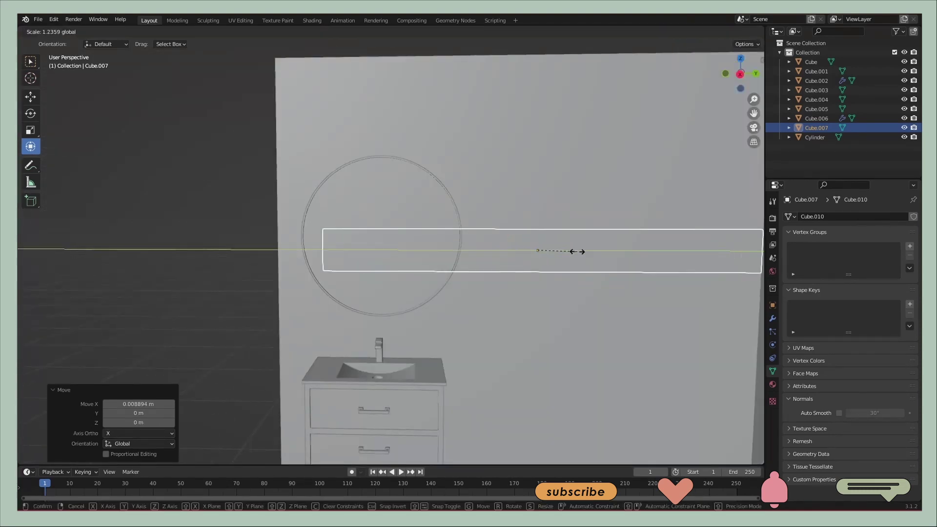
pyautogui.click(578, 251)
pyautogui.scroll(-3, 577, 252)
pyautogui.scroll(2, 473, 252)
pyautogui.click(475, 247)
pyautogui.moveTo(482, 251)
pyautogui.mouseDown(button='middle')
pyautogui.moveTo(433, 262)
pyautogui.moveTo(416, 229)
pyautogui.mouseUp(button='middle')
pyautogui.click(398, 88)
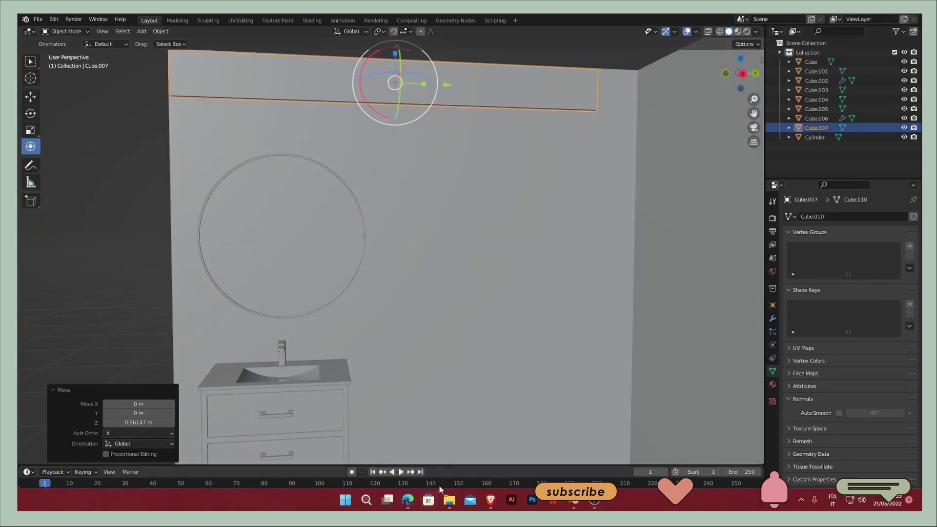
pyautogui.scroll(-3, 439, 244)
# Add an Array modifier to the plank slab to stack planks up the wall
pyautogui.click(492, 456)
pyautogui.click(772, 319)
pyautogui.click(849, 217)
pyautogui.click(737, 239)
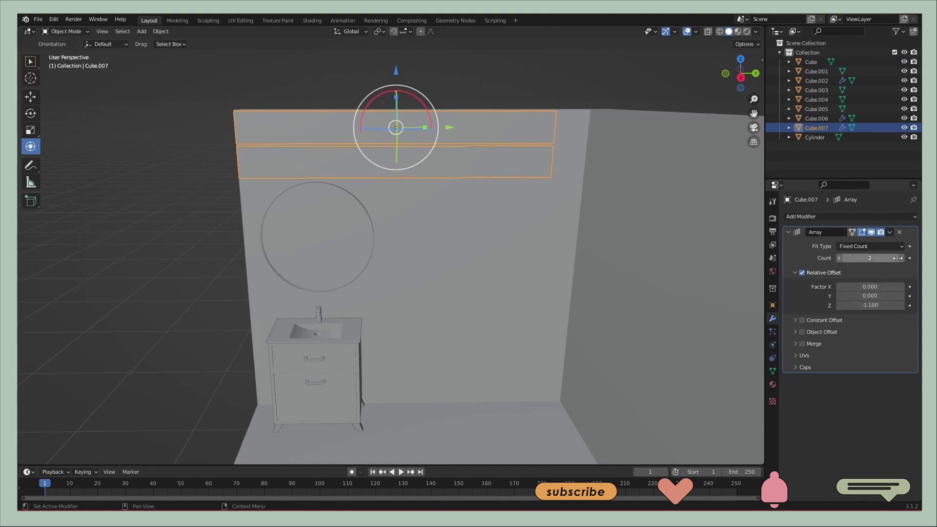
# Select the room walls, round mirror and vanity cabinet while orbiting the bathroom
pyautogui.click(551, 279)
pyautogui.moveTo(551, 279); pyautogui.dragTo(314, 251, button='middle')
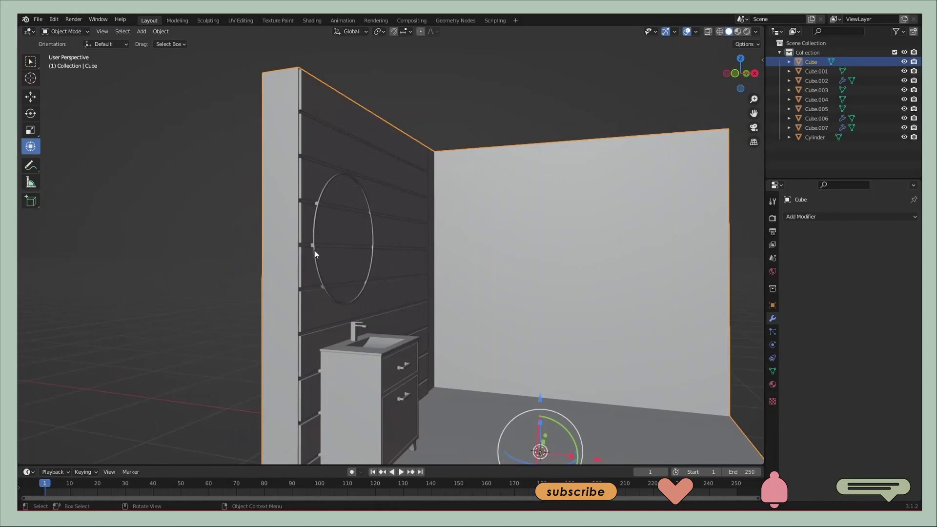
pyautogui.click(341, 246)
pyautogui.click(418, 358)
pyautogui.moveTo(479, 387)
pyautogui.mouseDown(button='middle')
pyautogui.moveTo(375, 324)
pyautogui.moveTo(468, 363)
pyautogui.moveTo(459, 343)
pyautogui.mouseUp(button='middle')
# Cancel the vanity move and add a 6-vertex cylinder for a hexagonal tile
pyautogui.rightClick(464, 354)
pyautogui.scroll(-5, 458, 344)
pyautogui.scroll(5, 471, 356)
pyautogui.moveTo(508, 288)
pyautogui.mouseDown(button='middle')
pyautogui.moveTo(503, 260)
pyautogui.moveTo(481, 311)
pyautogui.mouseUp(button='middle')
pyautogui.hotkey('shift', 'a')
pyautogui.click(537, 169)
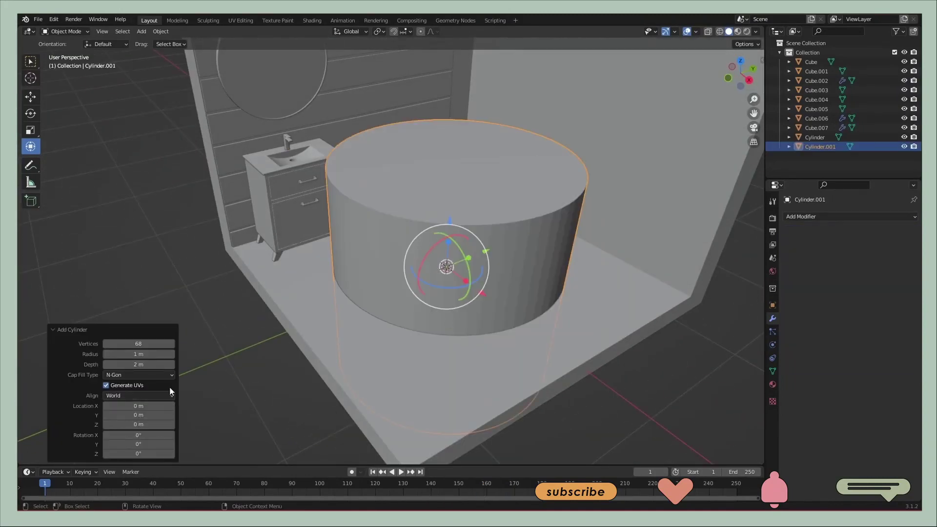
pyautogui.click(138, 343)
pyautogui.write('6')
pyautogui.press('Return')
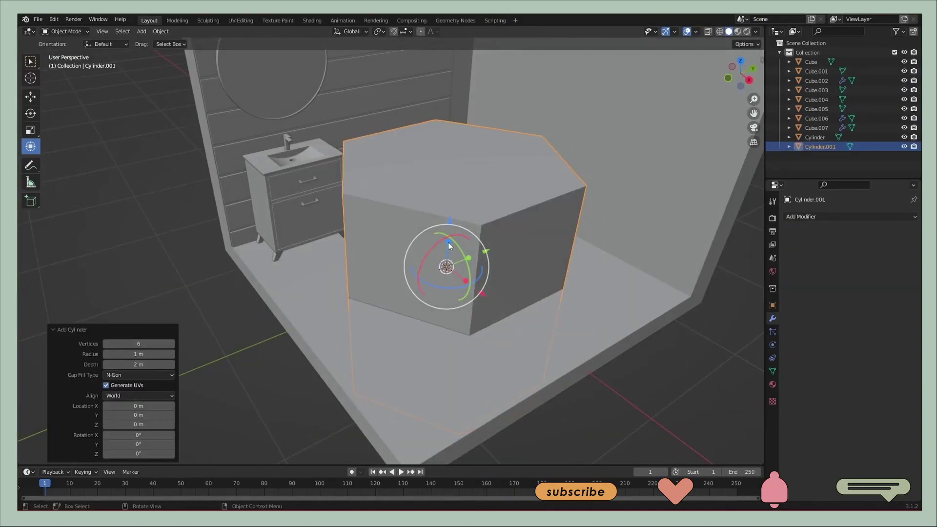
# Flatten the hexagonal prism on Z into a thin floor tile
pyautogui.moveTo(449, 242); pyautogui.dragTo(449, 243)
pyautogui.click(447, 259)
pyautogui.moveTo(447, 259); pyautogui.dragTo(580, 332, button='middle')
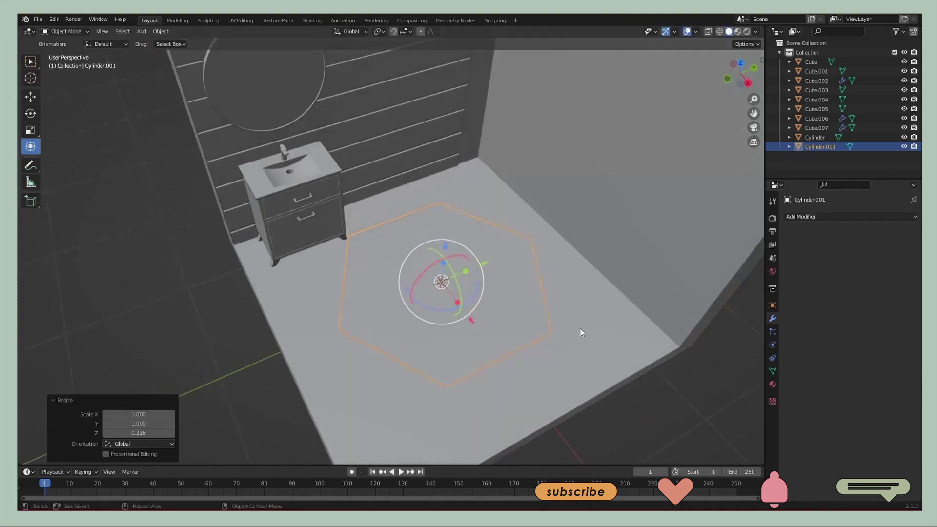
pyautogui.click(445, 238)
pyautogui.moveTo(445, 238); pyautogui.dragTo(534, 204, button='middle')
pyautogui.click(461, 195)
pyautogui.hotkey('ctrl', 'z')
# Move the hex tile along Y onto the floor edge
pyautogui.moveTo(455, 198)
pyautogui.mouseDown(button='middle')
pyautogui.moveTo(418, 363)
pyautogui.moveTo(508, 223)
pyautogui.mouseUp(button='middle')
pyautogui.press('g')
pyautogui.press('y')
pyautogui.click(539, 271)
pyautogui.moveTo(540, 270)
pyautogui.mouseDown(button='middle')
pyautogui.moveTo(427, 356)
pyautogui.moveTo(435, 333)
pyautogui.moveTo(462, 320)
pyautogui.mouseUp(button='middle')
pyautogui.press('g')
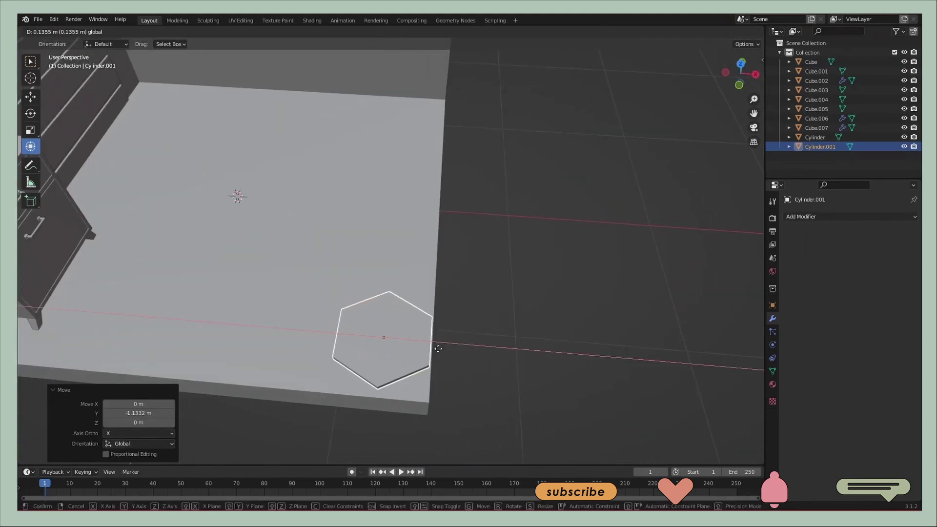
pyautogui.click(389, 301)
# Nudge the tile along X and Y into the floor corner
pyautogui.moveTo(389, 302)
pyautogui.mouseDown(button='middle')
pyautogui.moveTo(395, 282)
pyautogui.moveTo(508, 341)
pyautogui.moveTo(854, 228)
pyautogui.mouseUp(button='middle')
pyautogui.press('g')
pyautogui.press('x')
pyautogui.click(585, 320)
pyautogui.moveTo(586, 320); pyautogui.dragTo(443, 306, button='middle')
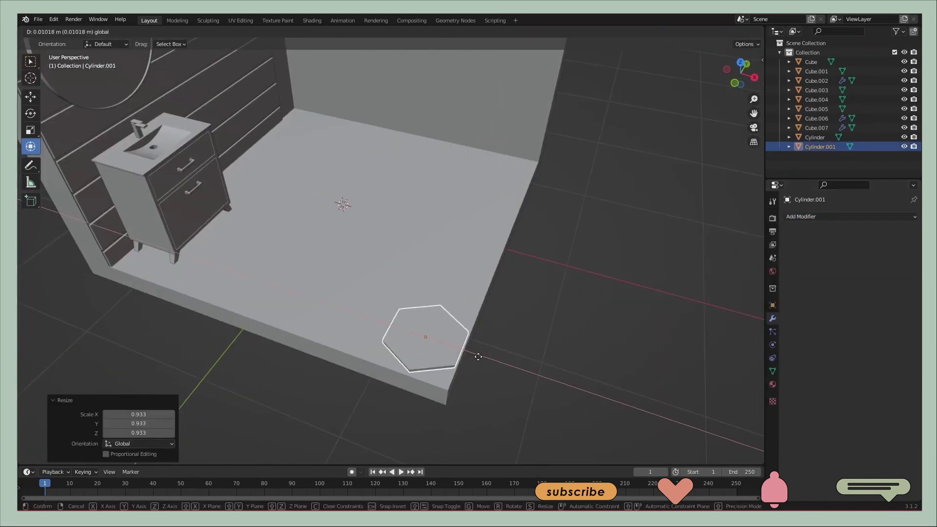
pyautogui.press('g')
pyautogui.press('y')
# Add an Array modifier along X making a row of six tiles
pyautogui.click(804, 218)
pyautogui.click(734, 240)
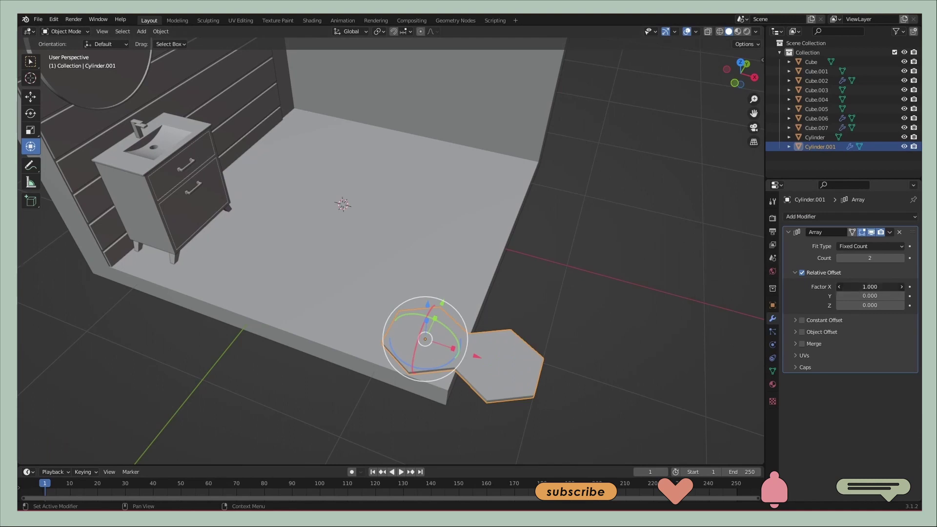
pyautogui.click(839, 287)
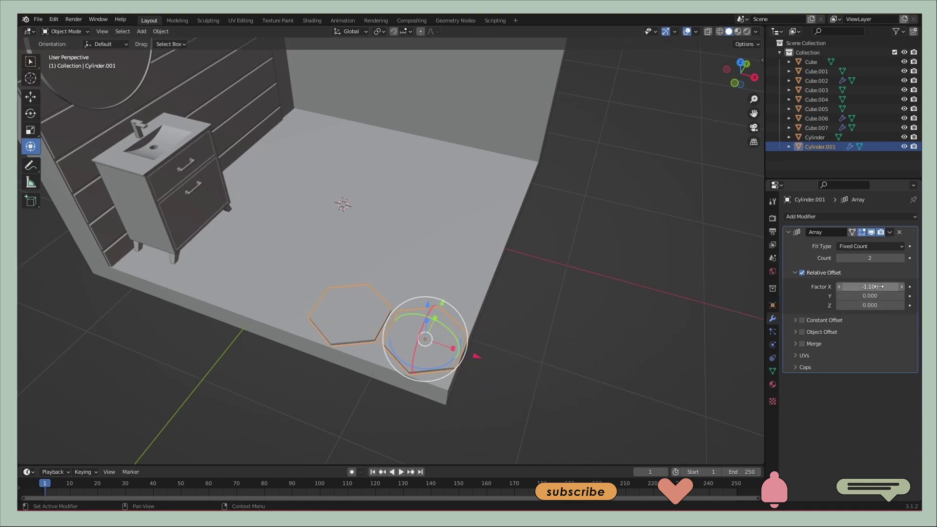
pyautogui.moveTo(593, 343); pyautogui.dragTo(777, 279, button='middle')
pyautogui.moveTo(870, 257); pyautogui.dragTo(901, 260)
pyautogui.moveTo(634, 273)
pyautogui.mouseDown(button='middle')
pyautogui.moveTo(525, 250)
pyautogui.moveTo(459, 378)
pyautogui.mouseUp(button='middle')
# Paste a staggered second tile row and join both rows into one object
pyautogui.hotkey('ctrl', 'v')
pyautogui.press('g')
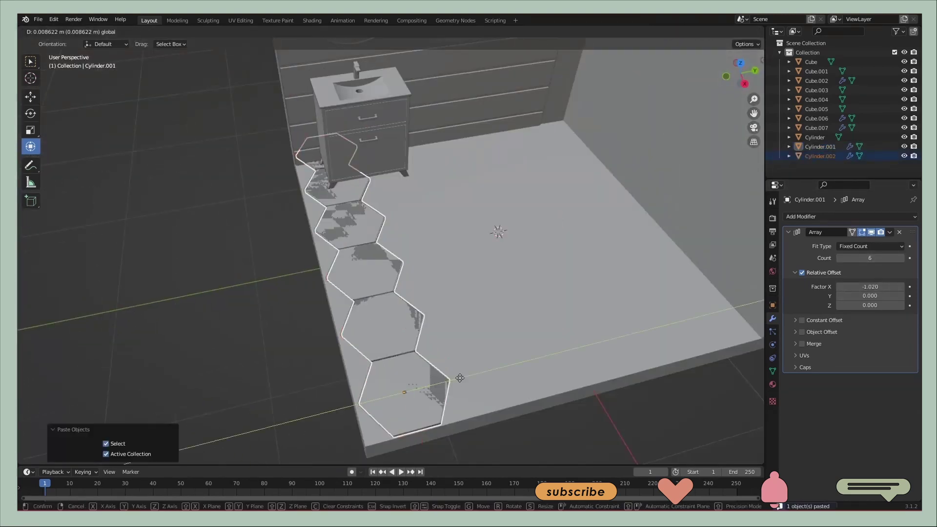
pyautogui.click(519, 386)
pyautogui.moveTo(519, 385)
pyautogui.mouseDown(button='middle')
pyautogui.moveTo(587, 355)
pyautogui.moveTo(551, 300)
pyautogui.moveTo(641, 318)
pyautogui.mouseUp(button='middle')
pyautogui.scroll(5, 551, 300)
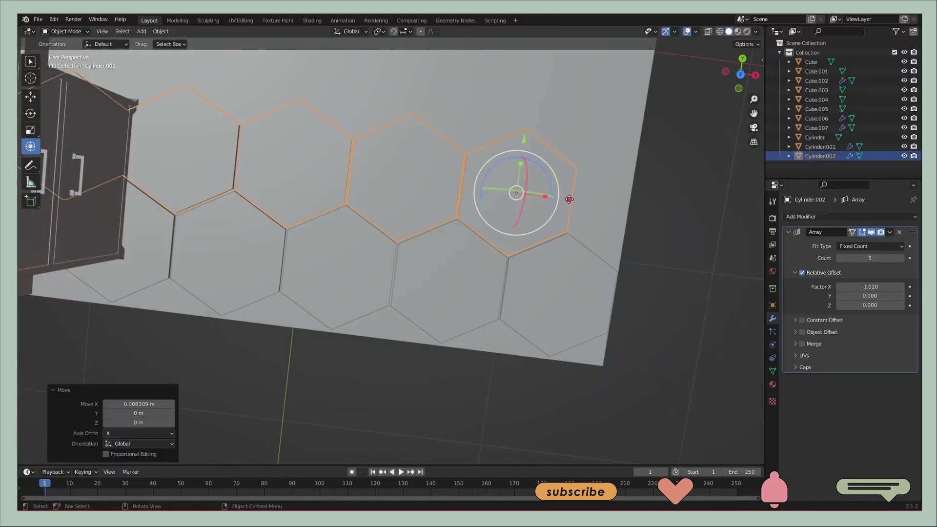
pyautogui.click(657, 229)
pyautogui.moveTo(657, 231)
pyautogui.mouseDown(button='middle')
pyautogui.moveTo(581, 218)
pyautogui.moveTo(490, 227)
pyautogui.mouseUp(button='middle')
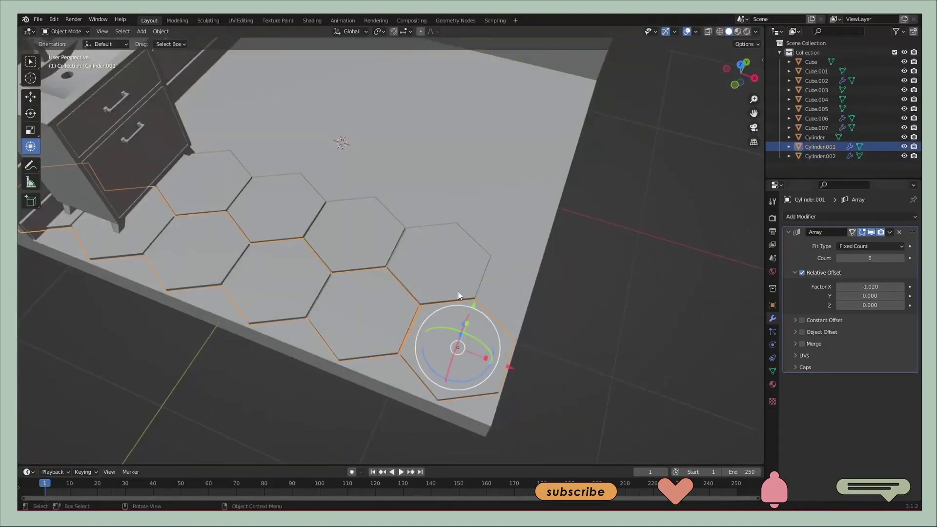
pyautogui.moveTo(458, 291); pyautogui.dragTo(532, 283, button='middle')
pyautogui.keyDown('shift'); pyautogui.click(532, 283); pyautogui.keyUp('shift')
pyautogui.hotkey('ctrl', 'j')
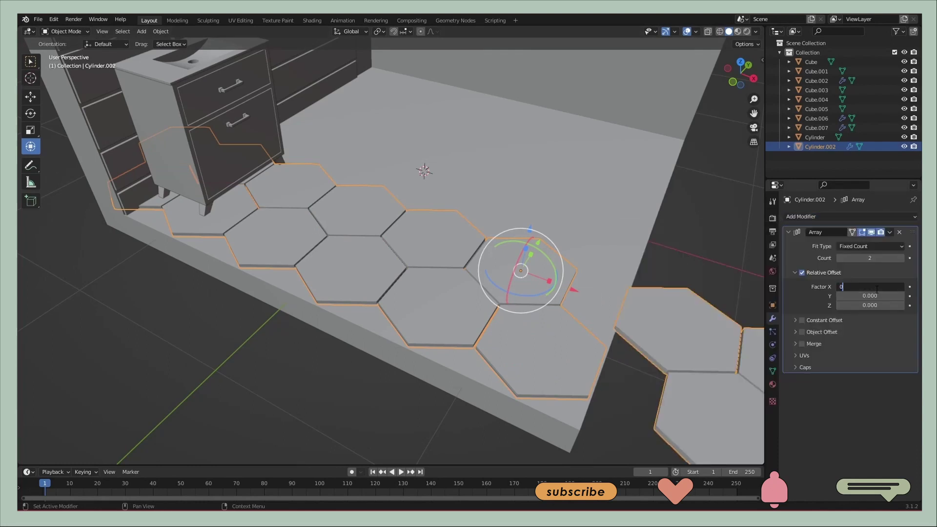
# Array the joined rows along Y (offset 0.862, count 3), then add a 76-vertex cylinder
pyautogui.press('Tab')
pyautogui.write('0.8')
pyautogui.hotkey('alt', 'a')
pyautogui.moveTo(697, 277)
pyautogui.mouseDown(button='middle')
pyautogui.moveTo(517, 259)
pyautogui.moveTo(541, 218)
pyautogui.mouseUp(button='middle')
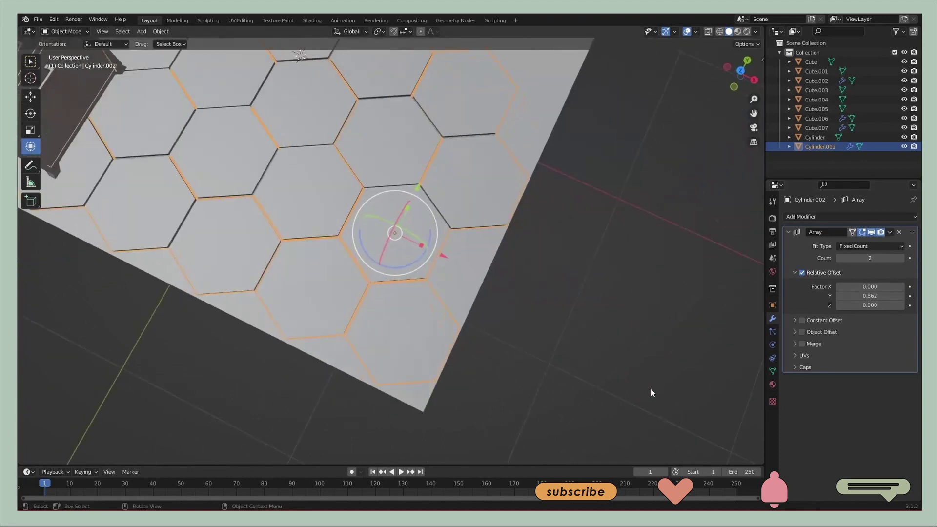
pyautogui.moveTo(651, 388)
pyautogui.mouseDown(button='middle')
pyautogui.moveTo(522, 296)
pyautogui.moveTo(634, 274)
pyautogui.mouseUp(button='middle')
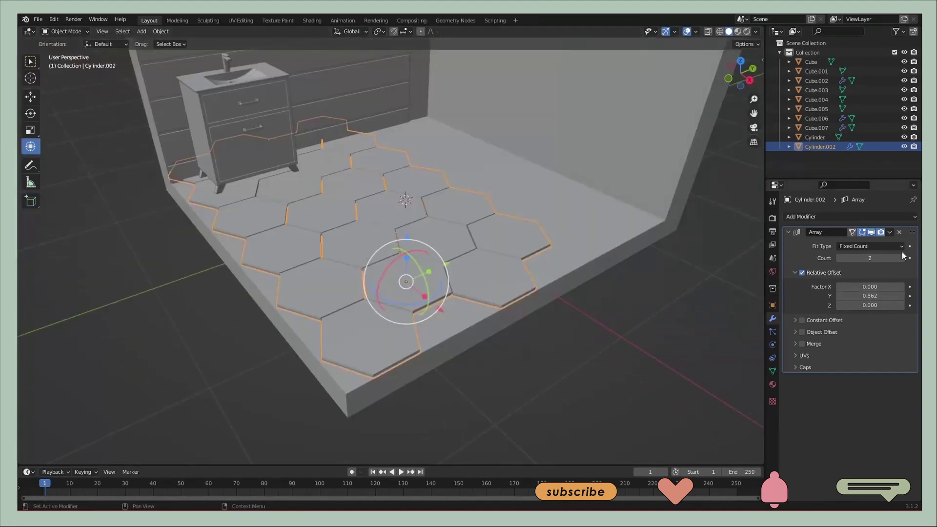
pyautogui.moveTo(601, 308)
pyautogui.mouseDown(button='middle')
pyautogui.moveTo(581, 318)
pyautogui.moveTo(555, 296)
pyautogui.moveTo(623, 290)
pyautogui.mouseUp(button='middle')
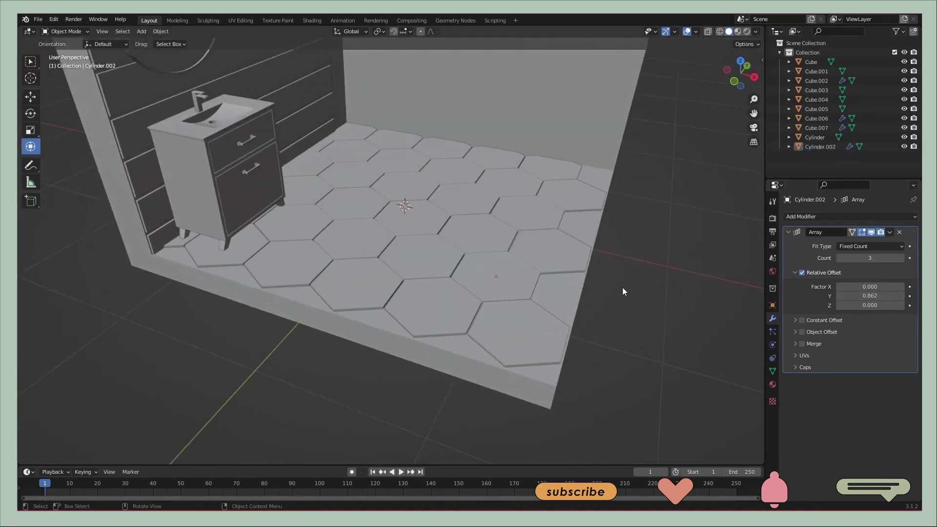
pyautogui.moveTo(142, 344); pyautogui.dragTo(181, 347)
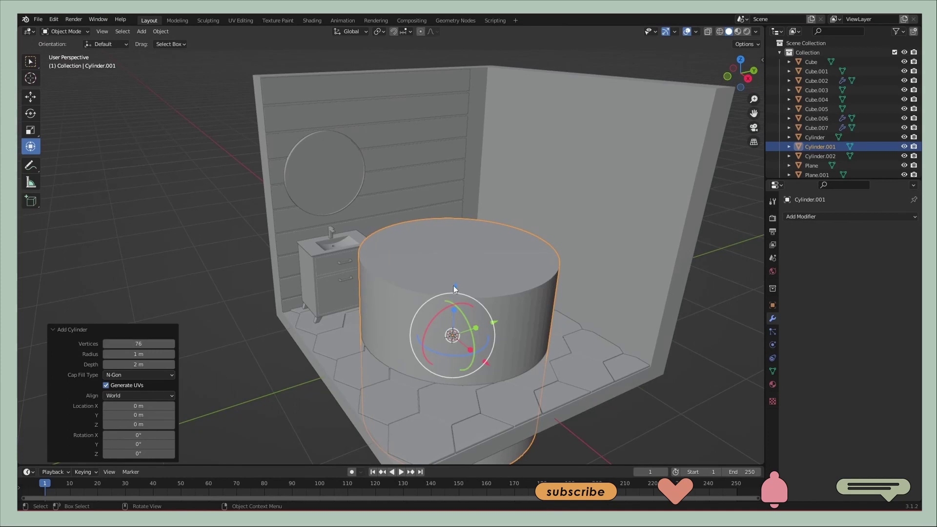
# Flatten the new cylinder into a thin disc and turn it 90 degrees upright
pyautogui.moveTo(454, 289); pyautogui.dragTo(462, 169)
pyautogui.press('s')
pyautogui.press('z')
pyautogui.click(662, 279)
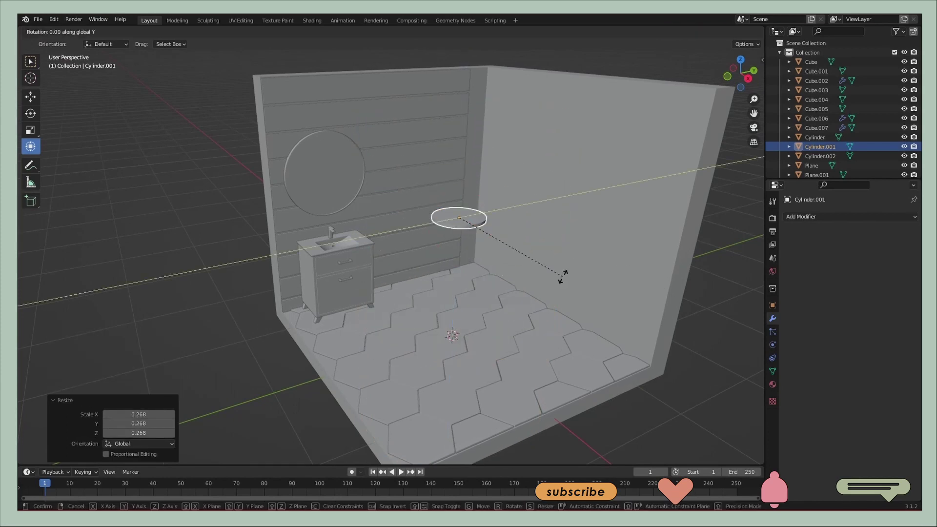
pyautogui.press('9')
pyautogui.press('0')
pyautogui.press('Return')
pyautogui.moveTo(347, 180)
pyautogui.mouseDown(button='middle')
pyautogui.moveTo(625, 317)
pyautogui.moveTo(392, 224)
pyautogui.moveTo(469, 189)
pyautogui.mouseUp(button='middle')
# Slide the disc along X and Z and shrink it into a small wall disc
pyautogui.press('g')
pyautogui.press('x')
pyautogui.click(625, 318)
pyautogui.press('g')
pyautogui.press('z')
pyautogui.click(392, 225)
pyautogui.press('g')
pyautogui.press('z')
pyautogui.click(412, 127)
pyautogui.press('g')
pyautogui.press('x')
pyautogui.moveTo(412, 126)
pyautogui.mouseDown(button='middle')
pyautogui.moveTo(450, 203)
pyautogui.moveTo(380, 182)
pyautogui.mouseUp(button='middle')
pyautogui.click(426, 180)
# Press the disc against the wall above the mirror as a thin plate
pyautogui.scroll(4, 497, 292)
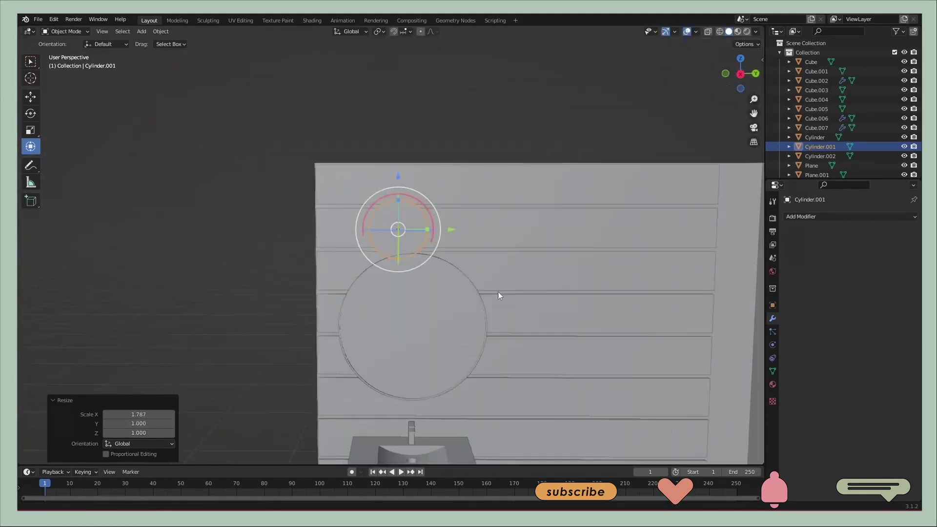
pyautogui.press('g')
pyautogui.click(485, 239)
pyautogui.press('g')
pyautogui.press('z')
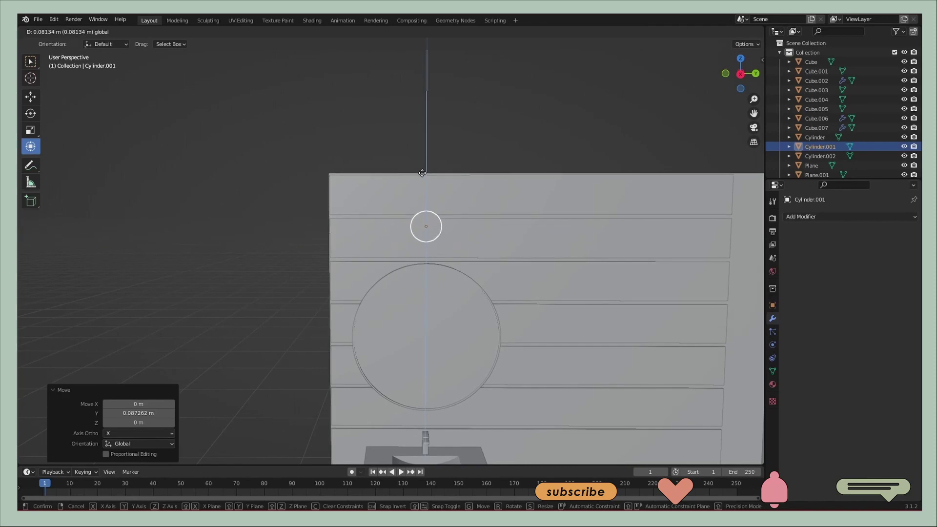
pyautogui.click(422, 172)
pyautogui.moveTo(422, 171); pyautogui.dragTo(575, 224, button='middle')
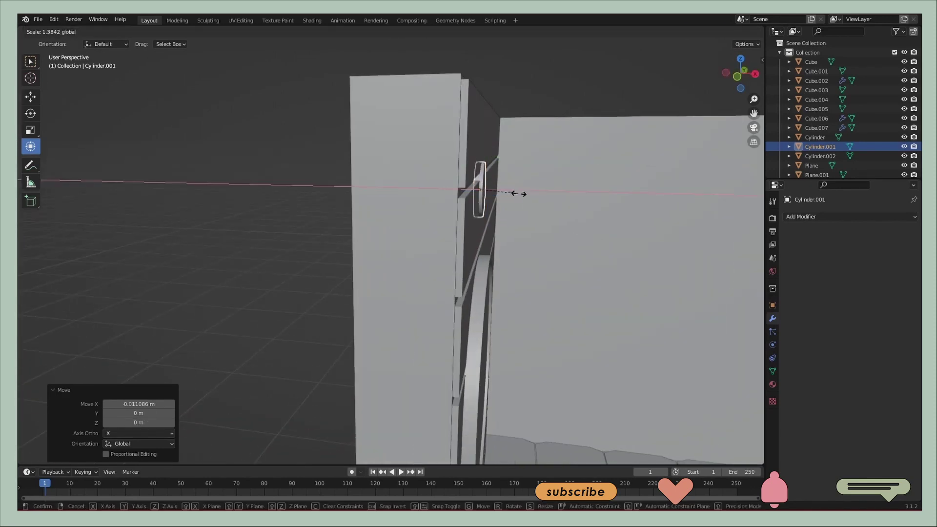
pyautogui.click(518, 194)
pyautogui.moveTo(529, 190); pyautogui.dragTo(321, 266, button='middle')
pyautogui.scroll(5, 423, 278)
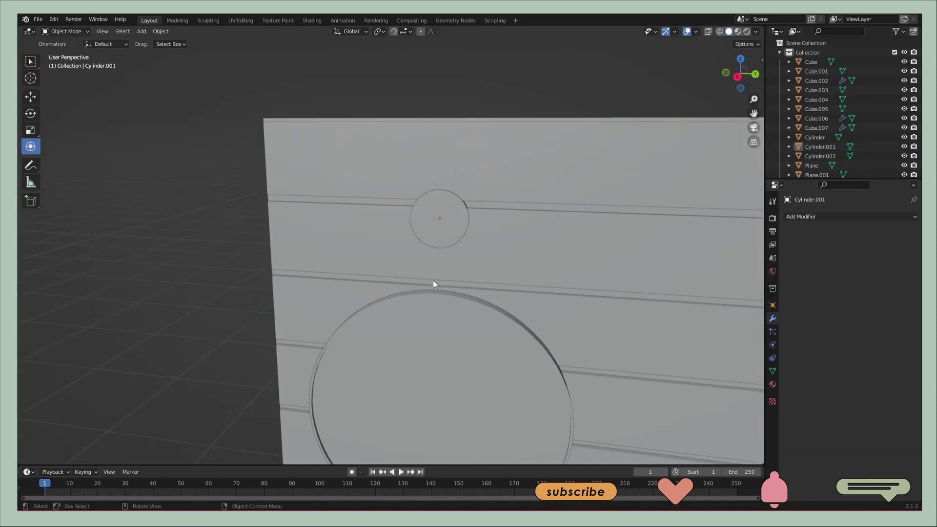
pyautogui.moveTo(433, 280); pyautogui.dragTo(463, 253, button='middle')
# Inset and extrude the plate's front face into a short peg
pyautogui.click(410, 191)
pyautogui.press('Tab')
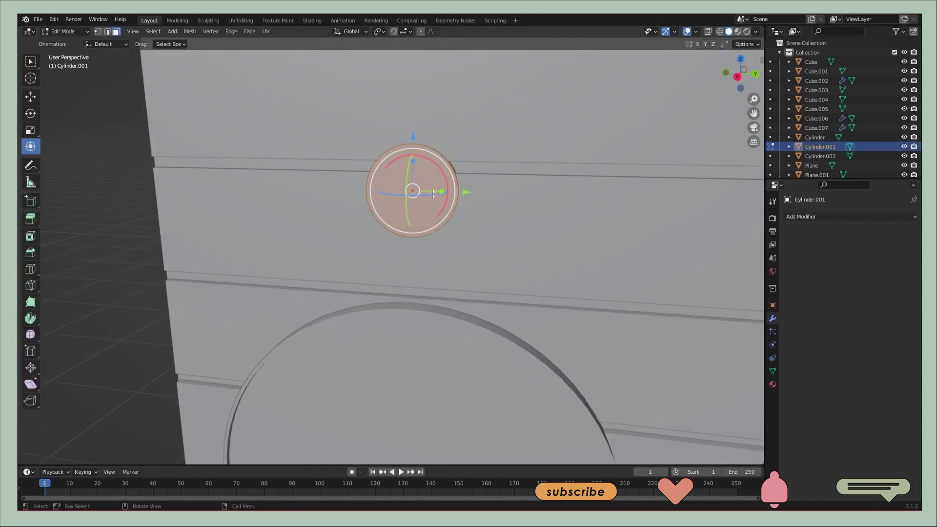
pyautogui.click(425, 196)
pyautogui.moveTo(425, 196); pyautogui.dragTo(422, 209, button='middle')
pyautogui.press('e')
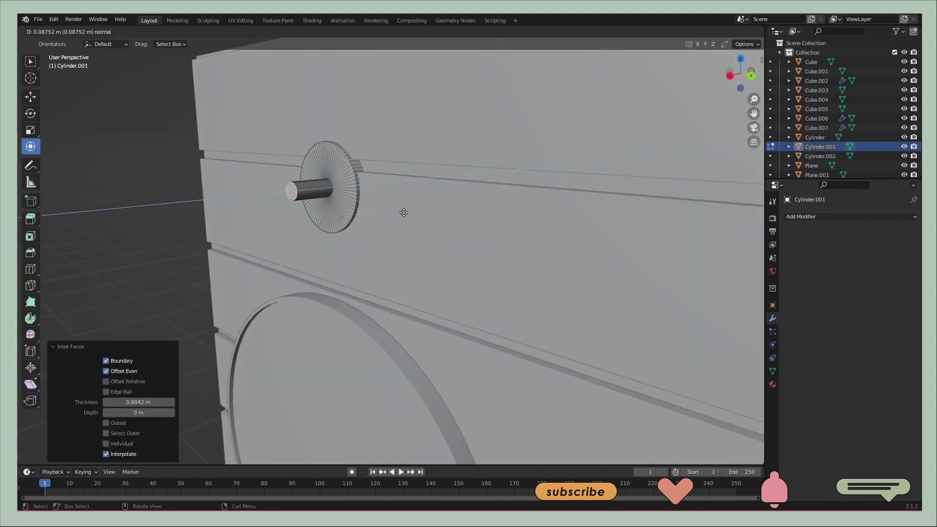
pyautogui.click(402, 214)
pyautogui.press('Tab')
# Add another cylinder mesh near the wall plate
pyautogui.scroll(-4, 547, 237)
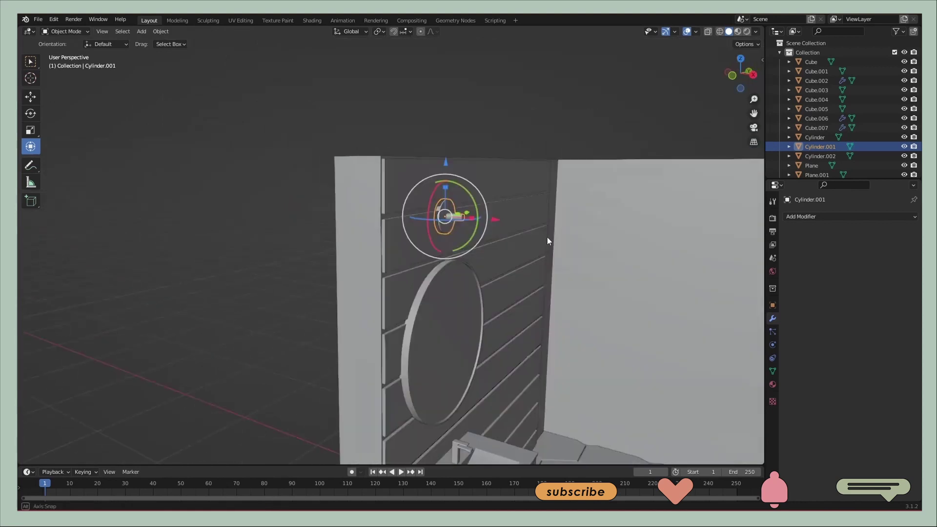
pyautogui.moveTo(547, 237); pyautogui.dragTo(463, 275, button='middle')
pyautogui.hotkey('shift', 'a')
pyautogui.click(530, 280)
pyautogui.scroll(-3, 531, 280)
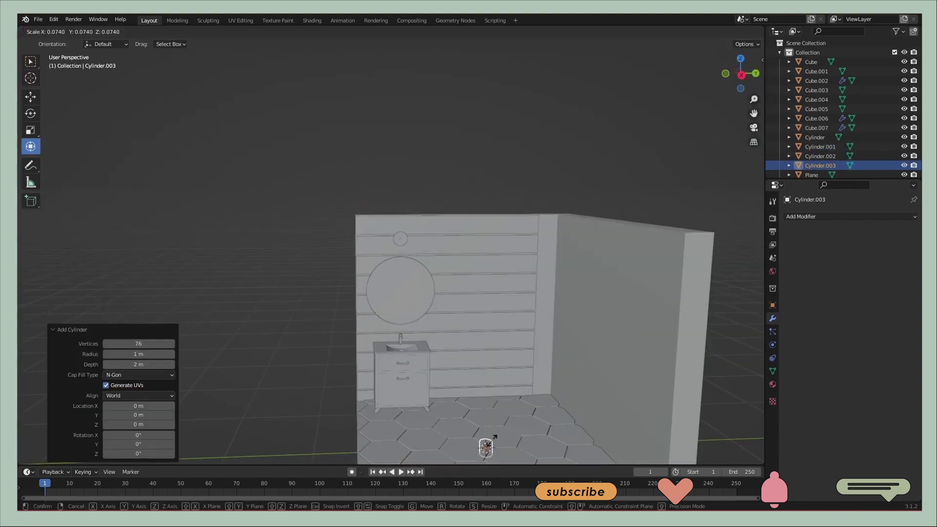
# Stretch the cylinder along Z into a rod and rotate it 90° on X to lie horizontal
pyautogui.press('s')
pyautogui.press('z')
pyautogui.click(491, 359)
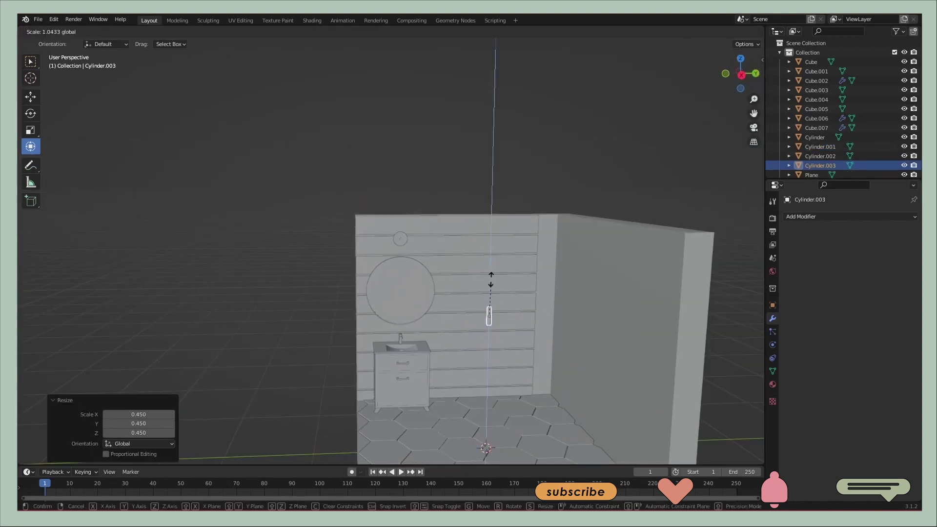
pyautogui.moveTo(533, 302); pyautogui.dragTo(520, 297, button='middle')
pyautogui.press('r')
pyautogui.press('x')
pyautogui.press('9')
pyautogui.press('0')
pyautogui.press('Return')
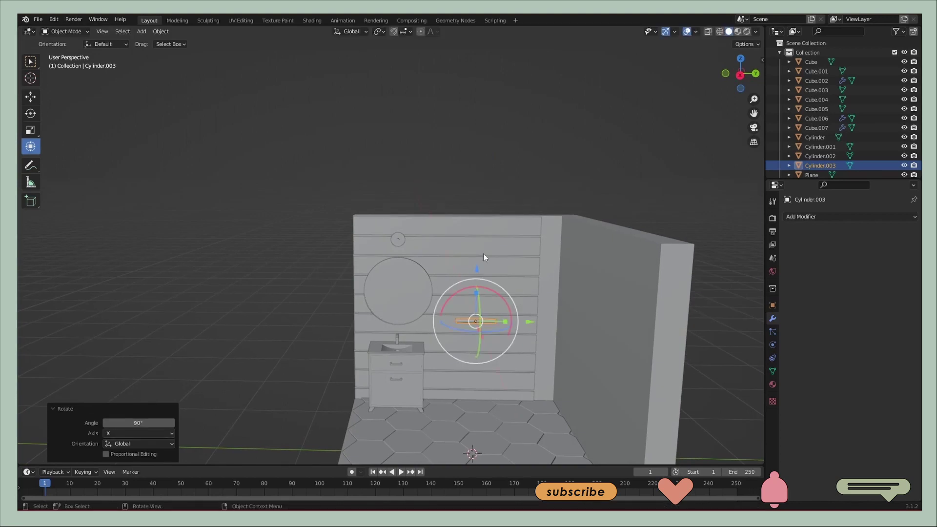
# Move the rod along X and Z up to the peg's height on the wall
pyautogui.click(486, 237)
pyautogui.press('g')
pyautogui.press('x')
pyautogui.moveTo(454, 230); pyautogui.dragTo(586, 244, button='middle')
pyautogui.press('z')
pyautogui.click(423, 179)
pyautogui.scroll(5, 522, 225)
pyautogui.press('s')
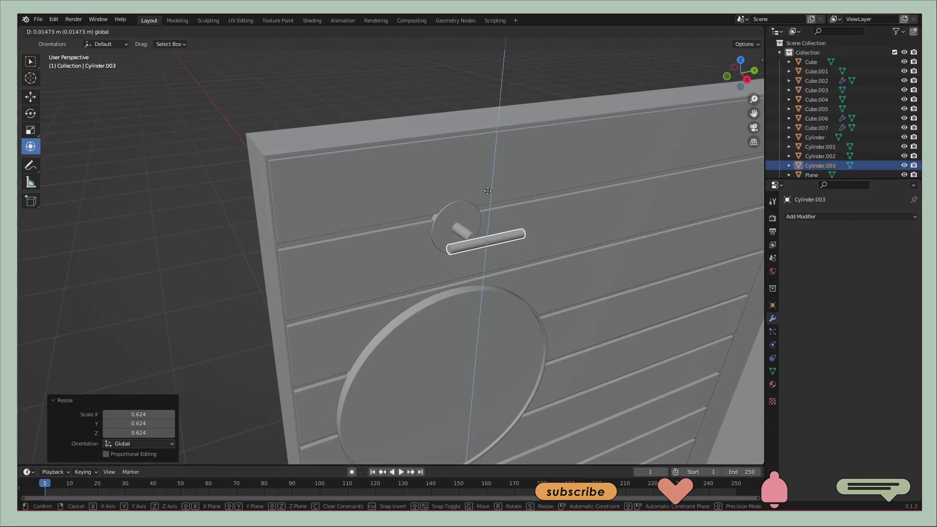
pyautogui.click(487, 193)
# Centre the rod on the peg and scale it to its final size
pyautogui.moveTo(482, 272); pyautogui.dragTo(385, 270, button='middle')
pyautogui.click(271, 302)
pyautogui.moveTo(292, 292)
pyautogui.mouseDown(button='middle')
pyautogui.moveTo(401, 242)
pyautogui.moveTo(509, 282)
pyautogui.moveTo(414, 231)
pyautogui.mouseUp(button='middle')
pyautogui.click(411, 139)
pyautogui.moveTo(411, 139)
pyautogui.mouseDown(button='middle')
pyautogui.moveTo(309, 293)
pyautogui.moveTo(300, 340)
pyautogui.mouseUp(button='middle')
pyautogui.moveTo(557, 285)
pyautogui.mouseDown(button='middle')
pyautogui.moveTo(470, 221)
pyautogui.moveTo(207, 236)
pyautogui.moveTo(194, 253)
pyautogui.mouseUp(button='middle')
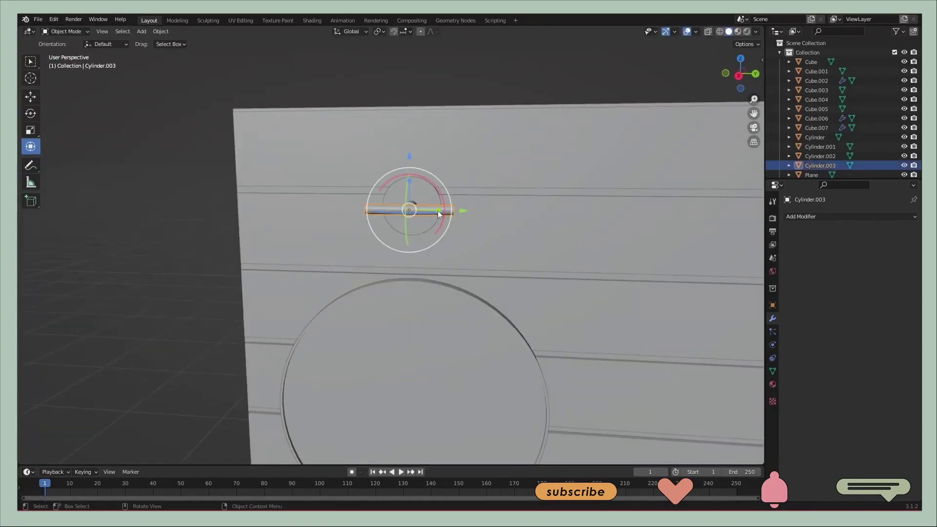
pyautogui.click(495, 222)
# Check the plate and rod, then scale the small cube beside the mirror to 0.187
pyautogui.moveTo(462, 224)
pyautogui.mouseDown(button='middle')
pyautogui.moveTo(449, 299)
pyautogui.moveTo(458, 283)
pyautogui.mouseUp(button='middle')
pyautogui.click(459, 218)
pyautogui.moveTo(561, 239)
pyautogui.mouseDown(button='middle')
pyautogui.moveTo(322, 304)
pyautogui.moveTo(566, 221)
pyautogui.mouseUp(button='middle')
pyautogui.click(566, 222)
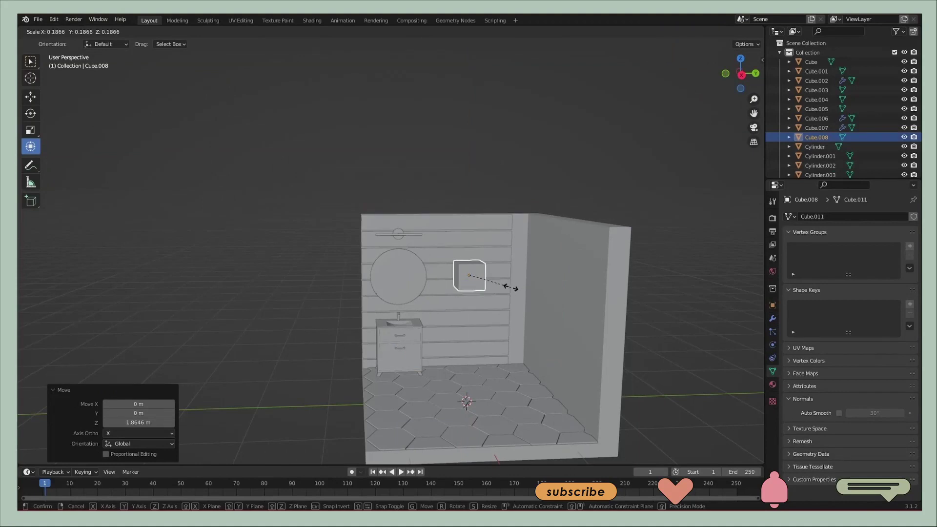
pyautogui.click(511, 288)
pyautogui.scroll(3, 458, 235)
pyautogui.press('s')
pyautogui.click(593, 294)
pyautogui.scroll(2, 594, 294)
# Extrude the cube's top face upward and scale it inward into a tapered lamp shade
pyautogui.press('Tab')
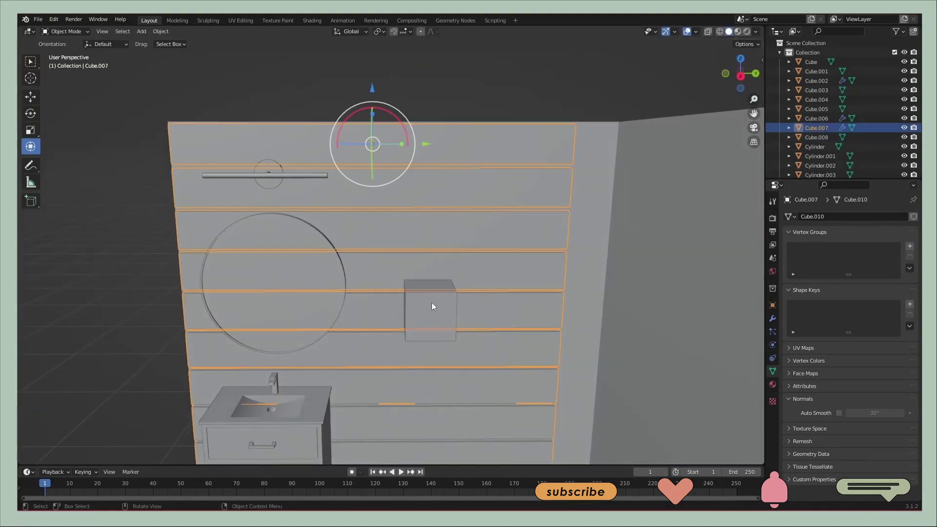
pyautogui.click(438, 288)
pyautogui.click(571, 285)
pyautogui.press('s')
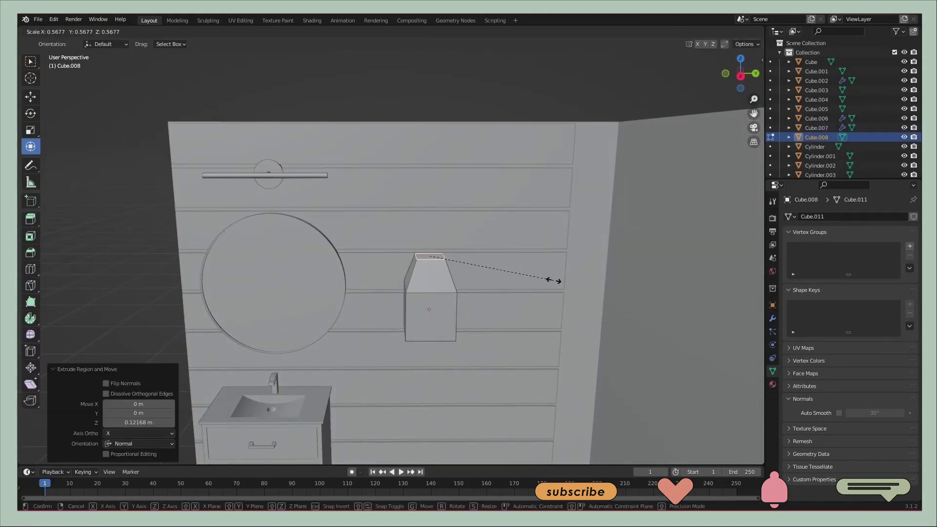
pyautogui.click(554, 280)
pyautogui.moveTo(554, 280); pyautogui.dragTo(515, 275, button='middle')
pyautogui.scroll(-2, 567, 293)
pyautogui.press('Tab')
# Add a UV Sphere bulb, shrink it and move it up to the shade
pyautogui.hotkey('shift', 'a')
pyautogui.click(623, 121)
pyautogui.scroll(-2, 399, 335)
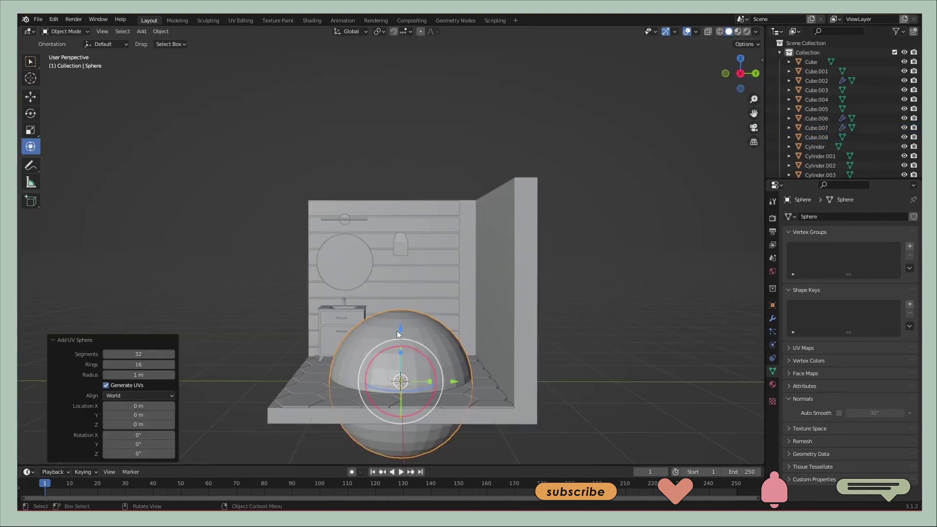
pyautogui.press('s')
pyautogui.click(399, 342)
pyautogui.press('g')
pyautogui.click(399, 312)
pyautogui.moveTo(399, 312); pyautogui.dragTo(537, 293, button='middle')
pyautogui.press('s')
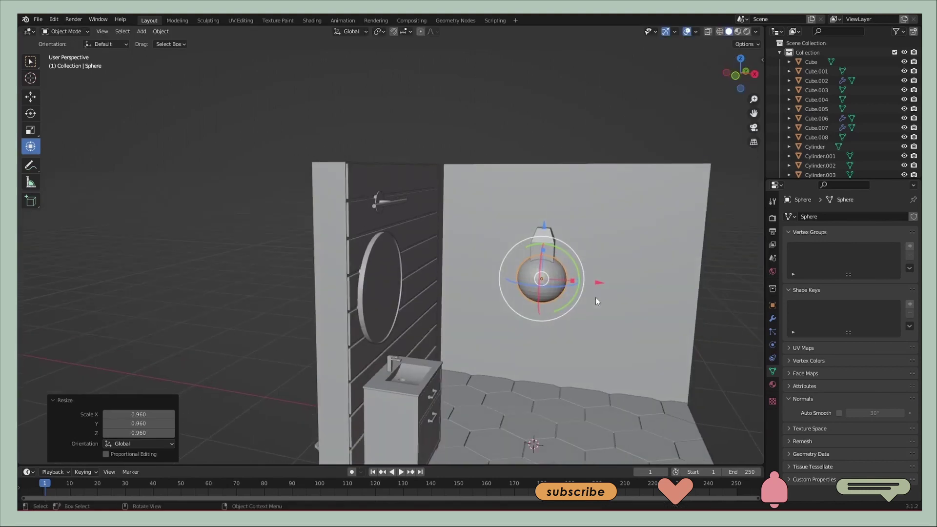
# Give the tapered shade a Subdivision modifier at level 4
pyautogui.click(547, 234)
pyautogui.moveTo(547, 234); pyautogui.dragTo(635, 244, button='middle')
pyautogui.click(773, 318)
pyautogui.click(849, 216)
pyautogui.click(693, 360)
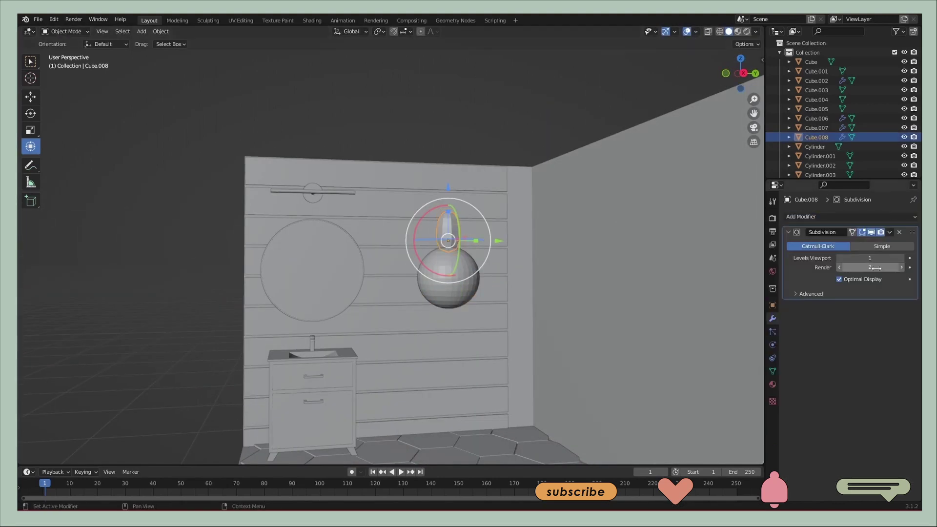
pyautogui.hotkey('ctrl', '4')
pyautogui.scroll(4, 559, 257)
# Loop cut the shade near its base and widen its lower ring
pyautogui.press('Tab')
pyautogui.click(508, 254)
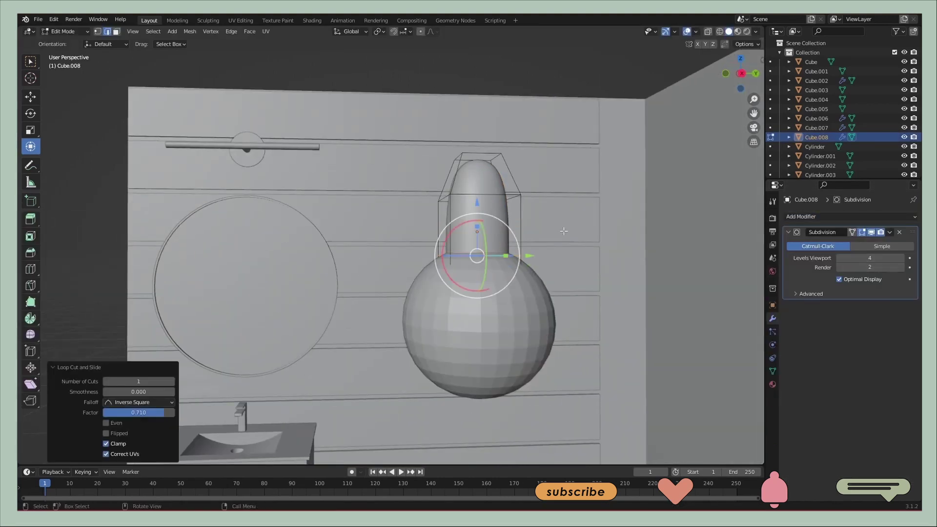
pyautogui.moveTo(508, 254); pyautogui.dragTo(553, 235, button='middle')
pyautogui.click(664, 325)
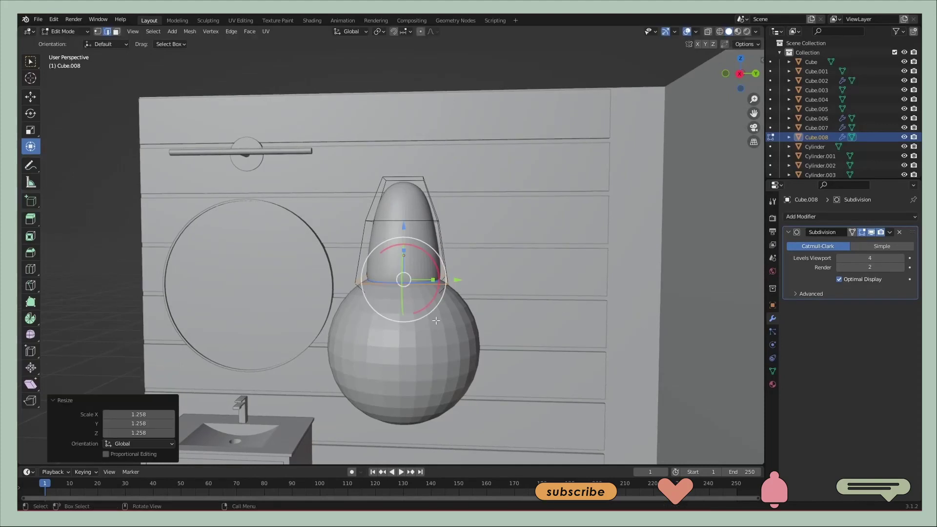
pyautogui.rightClick(465, 339)
pyautogui.press('Escape')
pyautogui.press('Tab')
# Add and slide a second loop cut along the shade
pyautogui.moveTo(639, 331); pyautogui.dragTo(587, 221, button='middle')
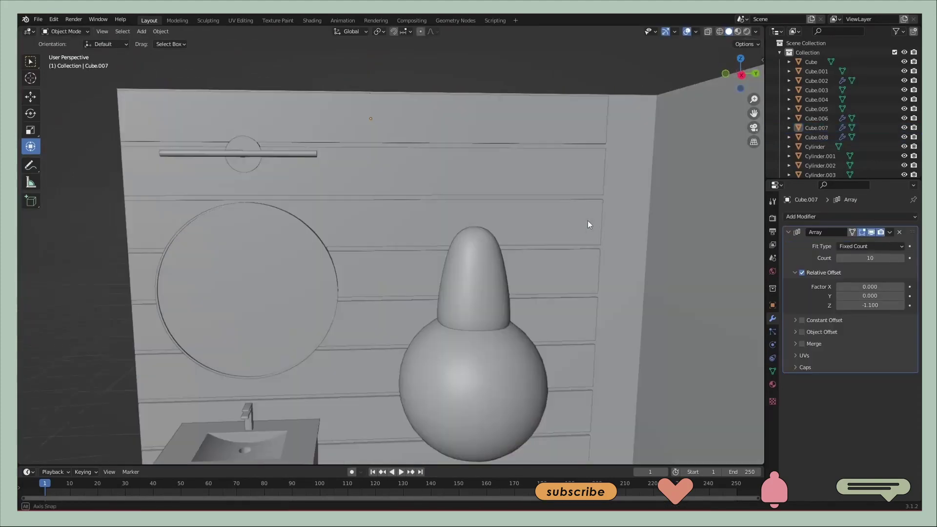
pyautogui.click(469, 273)
pyautogui.press('Tab')
pyautogui.hotkey('ctrl', 'r')
pyautogui.moveTo(488, 293)
pyautogui.mouseDown(button='middle')
pyautogui.moveTo(594, 299)
pyautogui.moveTo(561, 292)
pyautogui.mouseUp(button='middle')
pyautogui.click(640, 313)
# Nudge the sphere up against the shade and give it a Subdivision modifier
pyautogui.press('Tab')
pyautogui.click(487, 315)
pyautogui.moveTo(438, 289); pyautogui.dragTo(437, 287)
pyautogui.click(830, 216)
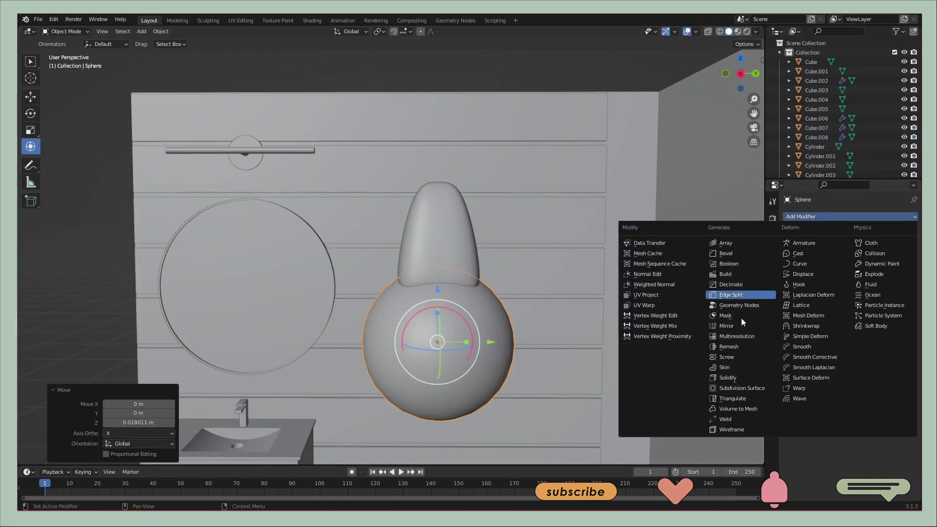
pyautogui.click(722, 363)
pyautogui.moveTo(731, 274); pyautogui.dragTo(606, 209, button='middle')
pyautogui.scroll(-2, 578, 277)
pyautogui.moveTo(578, 278)
pyautogui.mouseDown(button='middle')
pyautogui.moveTo(484, 278)
pyautogui.moveTo(561, 263)
pyautogui.mouseUp(button='middle')
# Adjust the shade and sphere so the bulb sits right beneath the shade
pyautogui.click(497, 235)
pyautogui.press('Tab')
pyautogui.scroll(3, 554, 268)
pyautogui.click(562, 259)
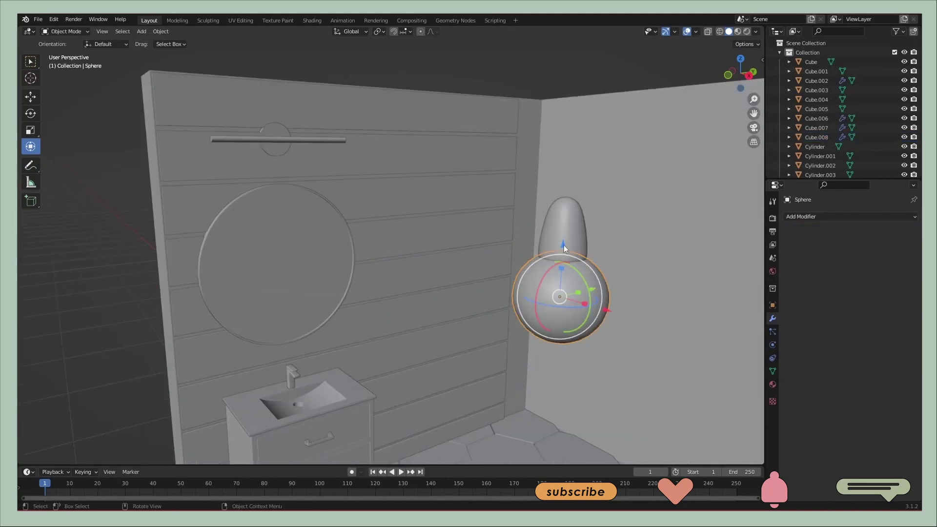
pyautogui.click(562, 238)
pyautogui.click(631, 236)
pyautogui.click(565, 219)
pyautogui.click(849, 216)
pyautogui.moveTo(630, 244)
pyautogui.mouseDown(button='middle')
pyautogui.moveTo(585, 295)
pyautogui.moveTo(651, 236)
pyautogui.moveTo(635, 307)
pyautogui.mouseUp(button='middle')
# Move the shade and sphere together to hang beneath the rod above the mirror
pyautogui.click(602, 189)
pyautogui.keyDown('shift'); pyautogui.click(593, 252); pyautogui.keyUp('shift')
pyautogui.press('g')
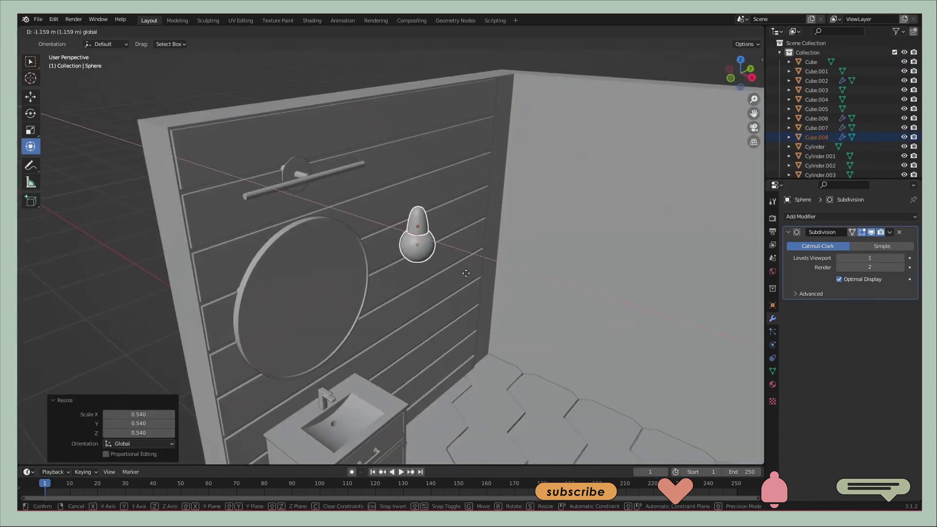
pyautogui.click(466, 273)
pyautogui.press('g')
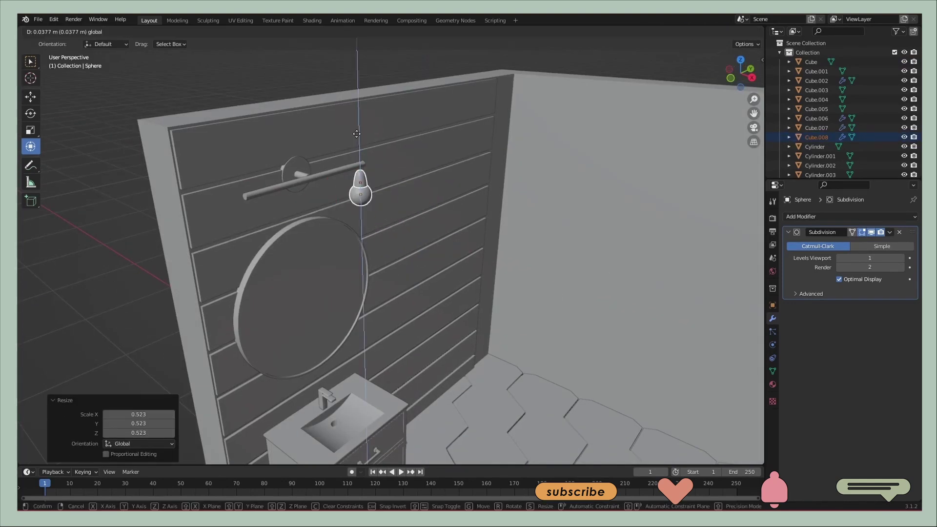
pyautogui.click(357, 134)
pyautogui.moveTo(356, 134); pyautogui.dragTo(371, 166, button='middle')
pyautogui.scroll(5, 371, 166)
pyautogui.scroll(-4, 410, 161)
pyautogui.click(231, 232)
pyautogui.moveTo(231, 231)
pyautogui.mouseDown(button='middle')
pyautogui.moveTo(575, 221)
pyautogui.moveTo(511, 195)
pyautogui.moveTo(561, 221)
pyautogui.moveTo(436, 223)
pyautogui.moveTo(581, 190)
pyautogui.moveTo(607, 266)
pyautogui.moveTo(479, 235)
pyautogui.mouseUp(button='middle')
# Add a small cylinder and move it toward the lamp on the wall
pyautogui.hotkey('shift', 'a')
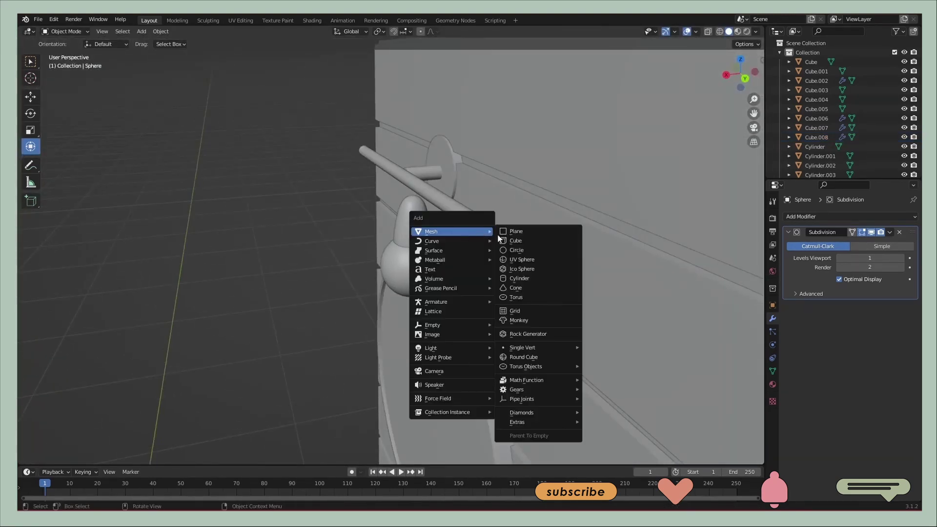
pyautogui.click(525, 282)
pyautogui.scroll(-4, 524, 282)
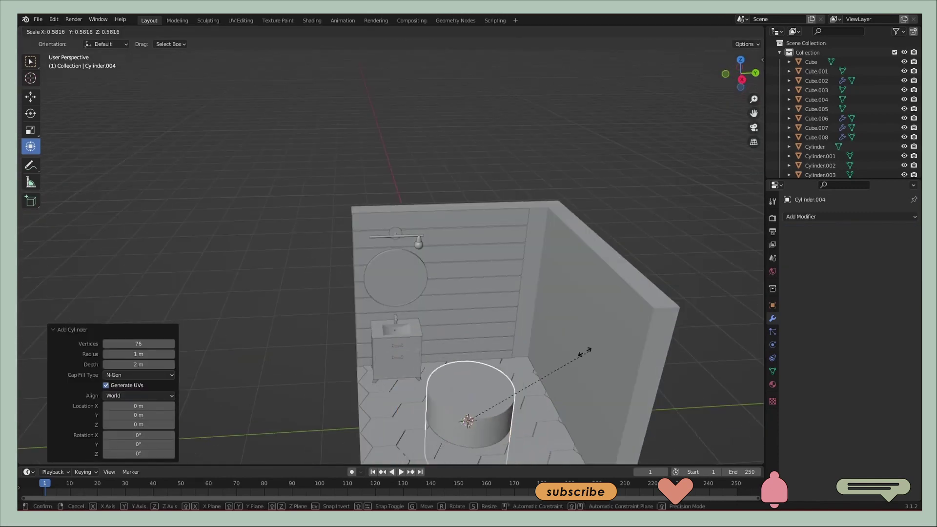
pyautogui.press('s')
pyautogui.press('g')
pyautogui.press('z')
pyautogui.click(513, 268)
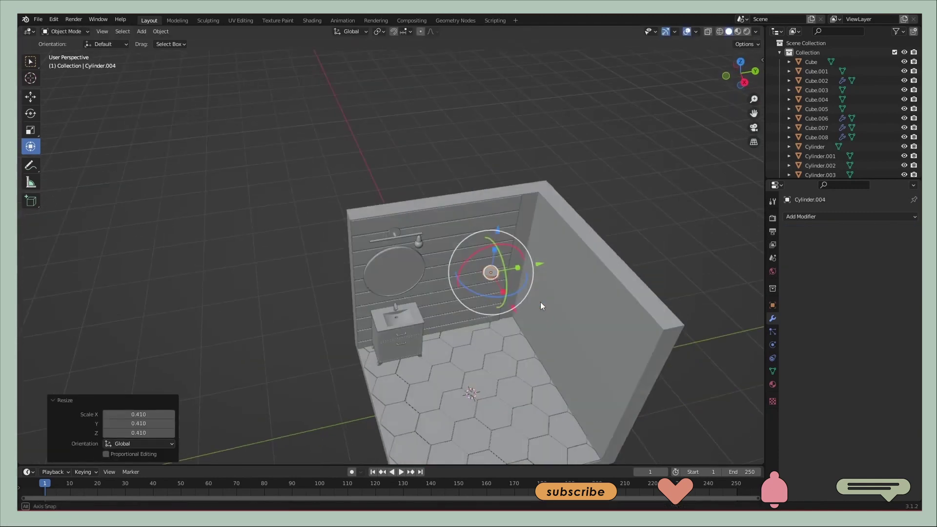
pyautogui.moveTo(537, 274); pyautogui.dragTo(459, 276)
pyautogui.moveTo(459, 276)
pyautogui.mouseDown(button='middle')
pyautogui.moveTo(371, 245)
pyautogui.moveTo(479, 276)
pyautogui.mouseUp(button='middle')
pyautogui.scroll(3, 478, 277)
pyautogui.moveTo(500, 292); pyautogui.dragTo(515, 302)
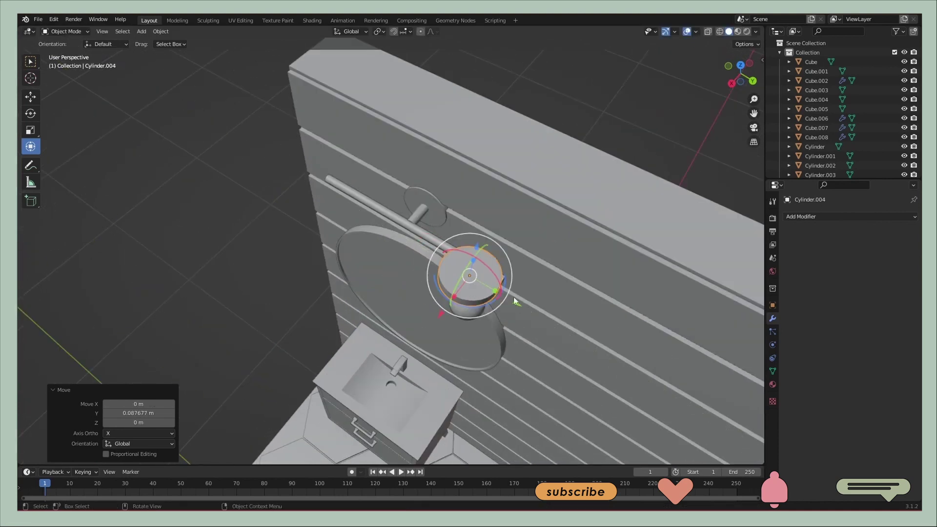
# Nudge the cylinder along X and shrink it into a collar ring
pyautogui.moveTo(559, 301); pyautogui.dragTo(507, 252, button='middle')
pyautogui.press('g')
pyautogui.press('x')
pyautogui.click(345, 234)
pyautogui.moveTo(344, 233); pyautogui.dragTo(533, 307, button='middle')
pyautogui.click(634, 316)
pyautogui.moveTo(635, 317)
pyautogui.mouseDown(button='middle')
pyautogui.moveTo(409, 360)
pyautogui.moveTo(671, 234)
pyautogui.moveTo(610, 203)
pyautogui.moveTo(595, 276)
pyautogui.moveTo(508, 258)
pyautogui.moveTo(523, 266)
pyautogui.moveTo(439, 263)
pyautogui.mouseUp(button='middle')
pyautogui.click(403, 362)
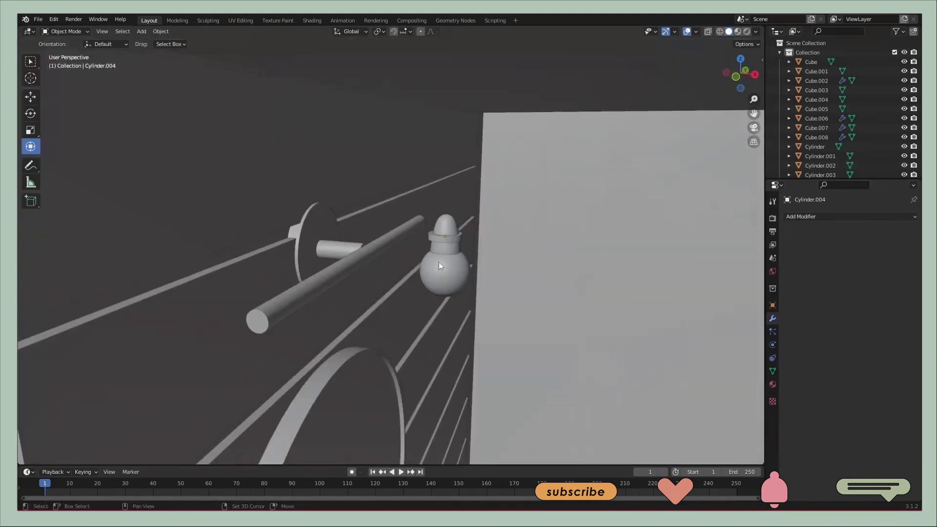
# Reposition the lamp shade and check the collar ring's normals settings
pyautogui.click(448, 249)
pyautogui.click(445, 188)
pyautogui.moveTo(445, 188)
pyautogui.mouseDown(button='middle')
pyautogui.moveTo(473, 183)
pyautogui.moveTo(519, 91)
pyautogui.moveTo(384, 259)
pyautogui.moveTo(488, 244)
pyautogui.mouseUp(button='middle')
pyautogui.click(385, 262)
pyautogui.scroll(-3, 848, 151)
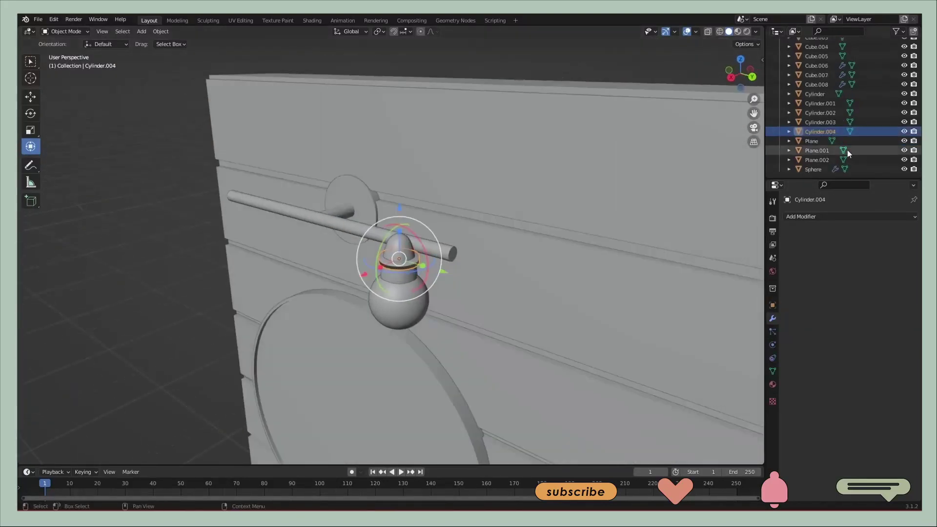
pyautogui.click(773, 372)
pyautogui.click(803, 398)
pyautogui.moveTo(202, 247); pyautogui.dragTo(352, 263, button='middle')
pyautogui.click(352, 263)
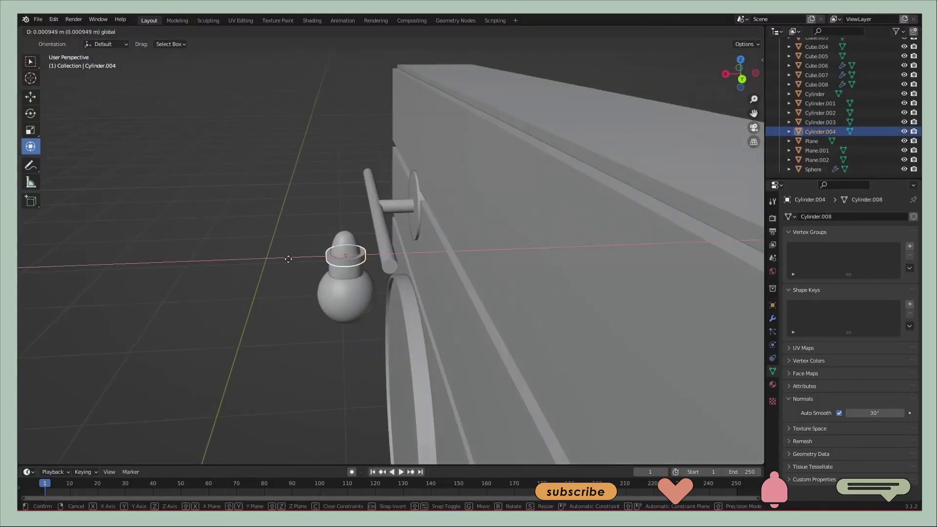
# Paste a copy of the collar ring, slide it along X and resize it
pyautogui.hotkey('ctrl', 'v')
pyautogui.press('g')
pyautogui.press('x')
pyautogui.click(433, 236)
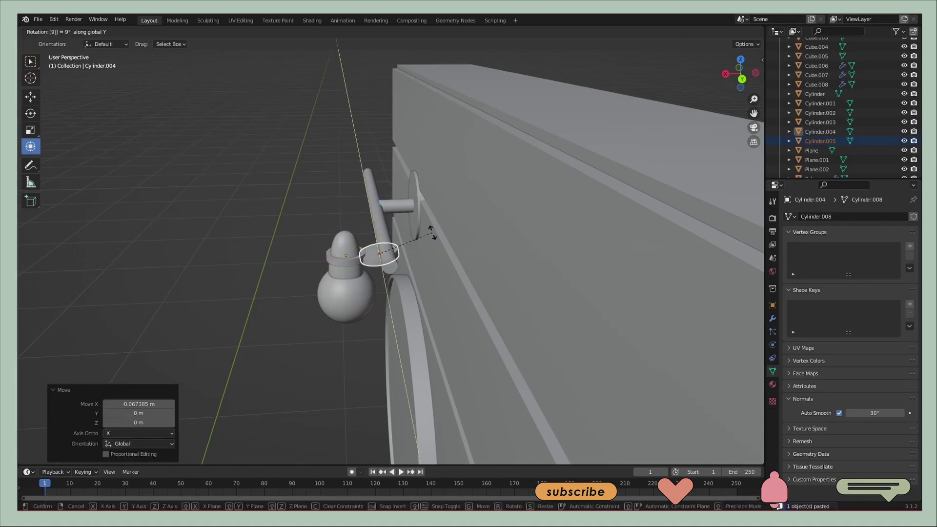
pyautogui.click(348, 263)
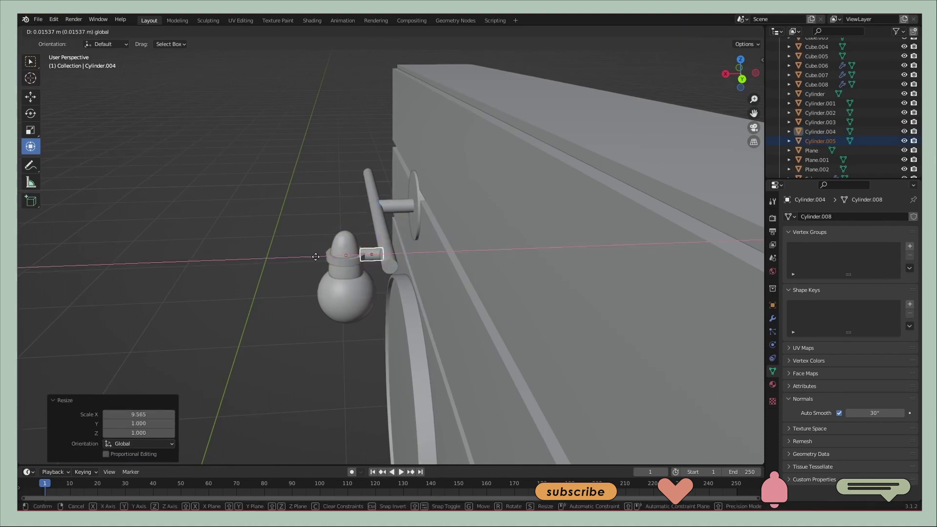
pyautogui.click(315, 256)
pyautogui.click(335, 256)
# Place the pasted rings and bulbs along the bar, giving three lamps
pyautogui.moveTo(335, 257)
pyautogui.mouseDown(button='middle')
pyautogui.moveTo(411, 211)
pyautogui.moveTo(419, 168)
pyautogui.moveTo(488, 266)
pyautogui.moveTo(450, 224)
pyautogui.mouseUp(button='middle')
pyautogui.click(413, 181)
pyautogui.click(441, 234)
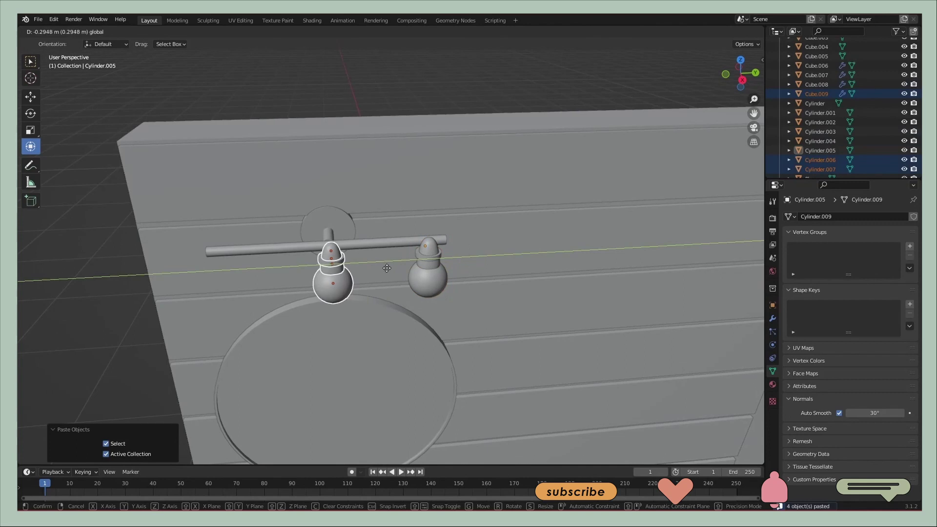
pyautogui.click(387, 268)
pyautogui.moveTo(387, 268)
pyautogui.mouseDown(button='middle')
pyautogui.moveTo(477, 299)
pyautogui.moveTo(389, 242)
pyautogui.mouseUp(button='middle')
pyautogui.click(289, 258)
pyautogui.moveTo(289, 258)
pyautogui.mouseDown(button='middle')
pyautogui.moveTo(380, 226)
pyautogui.moveTo(314, 360)
pyautogui.mouseUp(button='middle')
pyautogui.click(306, 362)
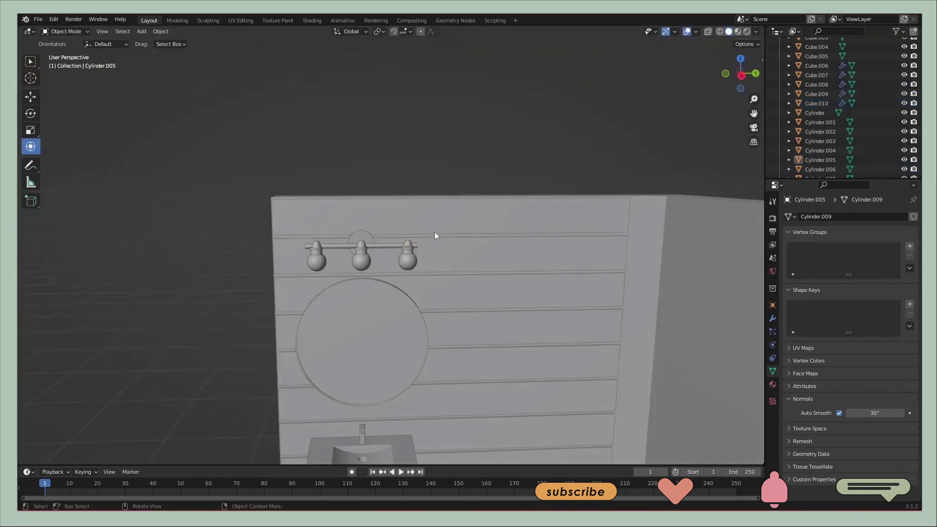
# Add a new cube and move it along Y onto the floor
pyautogui.moveTo(438, 235); pyautogui.dragTo(459, 319, button='middle')
pyautogui.hotkey('shift', 'a')
pyautogui.click(522, 123)
pyautogui.moveTo(471, 366); pyautogui.dragTo(478, 341, button='middle')
pyautogui.moveTo(478, 342)
pyautogui.mouseDown()
pyautogui.moveTo(496, 339)
pyautogui.moveTo(488, 341)
pyautogui.mouseUp()
pyautogui.moveTo(488, 342)
pyautogui.mouseDown(button='middle')
pyautogui.moveTo(536, 371)
pyautogui.moveTo(504, 222)
pyautogui.mouseUp(button='middle')
# Raise the new cube and stretch it along Z into a tall partition beside the vanity
pyautogui.press('g')
pyautogui.click(477, 297)
pyautogui.moveTo(477, 297)
pyautogui.mouseDown(button='middle')
pyautogui.moveTo(502, 237)
pyautogui.moveTo(476, 273)
pyautogui.mouseUp(button='middle')
pyautogui.moveTo(476, 273); pyautogui.dragTo(478, 233)
pyautogui.press('s')
pyautogui.press('z')
pyautogui.click(477, 215)
pyautogui.press('g')
pyautogui.press('z')
pyautogui.click(477, 210)
pyautogui.click(639, 329)
# Select the slab above the vanity and flatten it along Z into a thin shelf
pyautogui.moveTo(639, 330)
pyautogui.mouseDown(button='middle')
pyautogui.moveTo(575, 329)
pyautogui.moveTo(490, 303)
pyautogui.moveTo(568, 315)
pyautogui.mouseUp(button='middle')
pyautogui.scroll(3, 568, 317)
pyautogui.click(388, 259)
pyautogui.press('s')
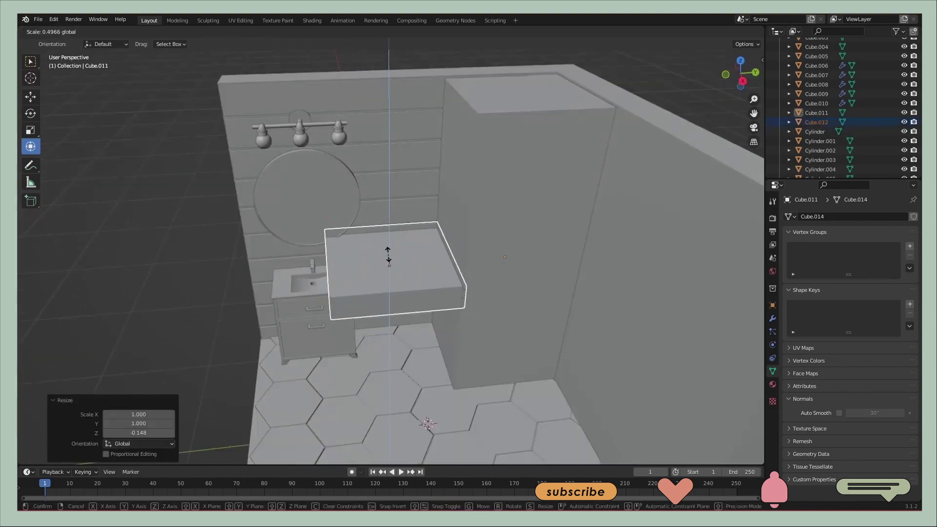
pyautogui.scroll(3, 382, 290)
pyautogui.moveTo(434, 262)
pyautogui.mouseDown(button='middle')
pyautogui.moveTo(381, 290)
pyautogui.moveTo(376, 264)
pyautogui.moveTo(382, 274)
pyautogui.mouseUp(button='middle')
pyautogui.press('s')
pyautogui.press('z')
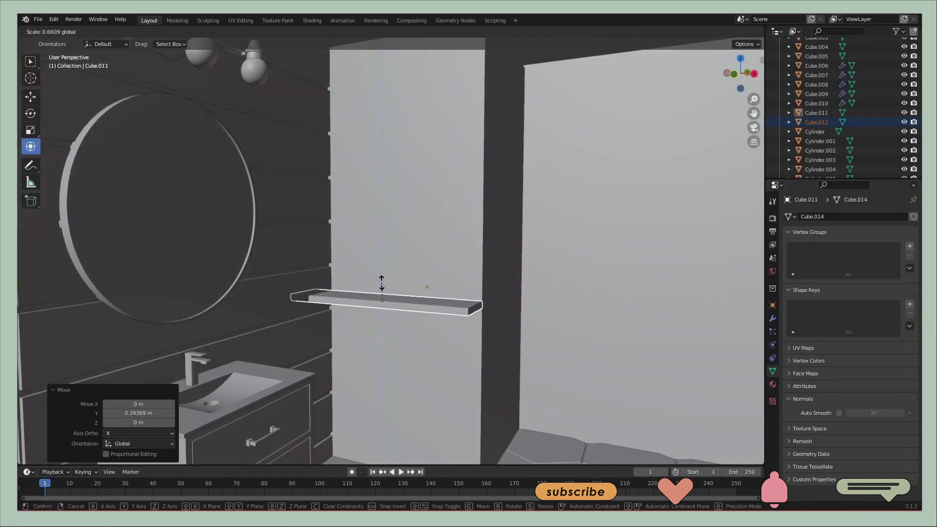
# Move the thin shelf along Z to its height on the wall
pyautogui.press('g')
pyautogui.press('z')
pyautogui.click(379, 144)
pyautogui.scroll(-4, 379, 144)
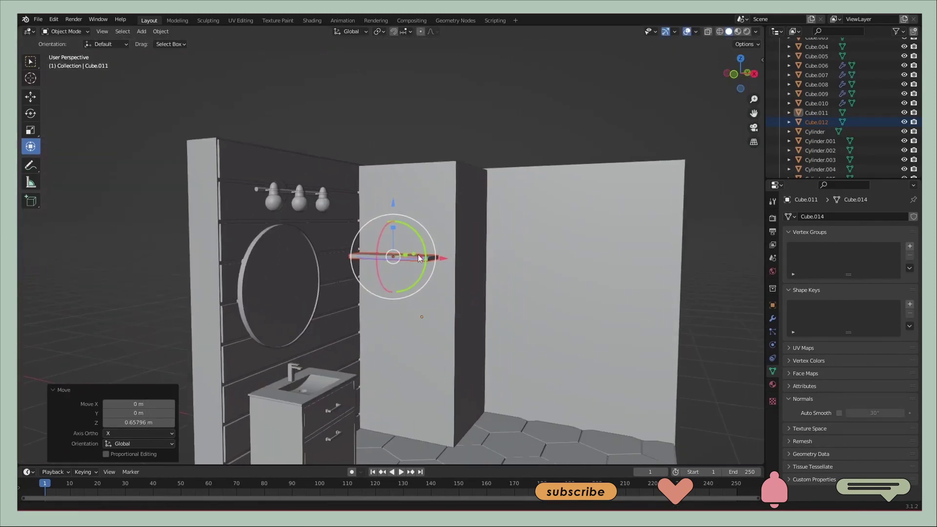
pyautogui.press('g')
pyautogui.press('z')
pyautogui.click(384, 194)
# Slide the shelf along Y against the back wall
pyautogui.moveTo(384, 194); pyautogui.dragTo(426, 268, button='middle')
pyautogui.moveTo(501, 230)
pyautogui.mouseDown(button='middle')
pyautogui.moveTo(443, 211)
pyautogui.moveTo(494, 215)
pyautogui.moveTo(459, 221)
pyautogui.mouseUp(button='middle')
pyautogui.click(443, 211)
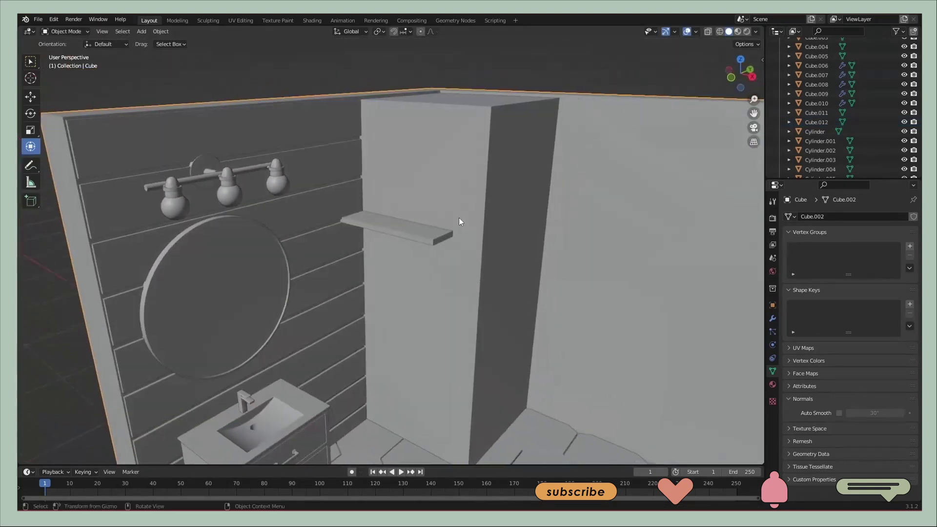
pyautogui.scroll(2, 459, 222)
pyautogui.click(433, 223)
pyautogui.moveTo(458, 212)
pyautogui.mouseDown()
pyautogui.moveTo(452, 250)
pyautogui.moveTo(362, 217)
pyautogui.mouseUp()
pyautogui.press('Escape')
pyautogui.moveTo(361, 216)
pyautogui.mouseDown(button='middle')
pyautogui.moveTo(274, 222)
pyautogui.moveTo(444, 223)
pyautogui.moveTo(441, 272)
pyautogui.mouseUp(button='middle')
pyautogui.press('g')
# Adjust the second shelf piece beside the partition to complete the L-shape
pyautogui.click(430, 235)
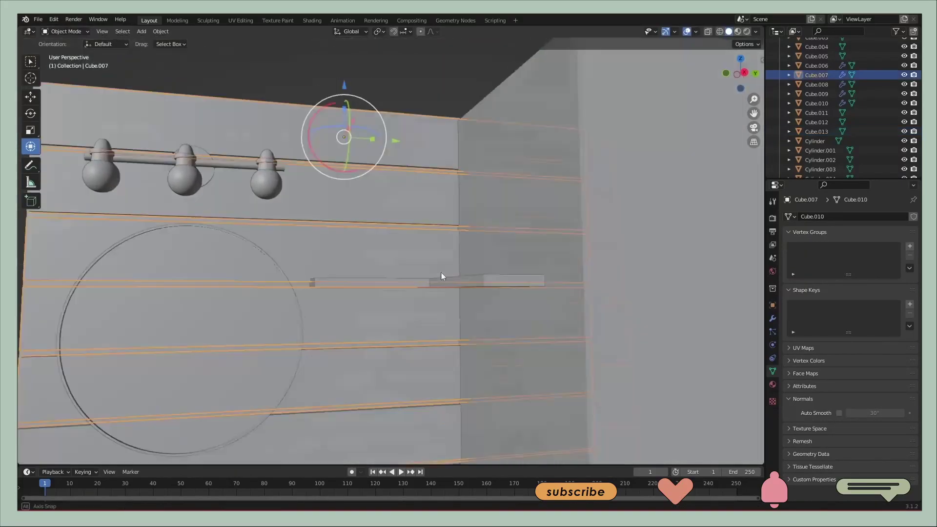
pyautogui.scroll(-5, 442, 276)
pyautogui.moveTo(314, 246)
pyautogui.mouseDown(button='middle')
pyautogui.moveTo(347, 278)
pyautogui.moveTo(393, 263)
pyautogui.mouseUp(button='middle')
pyautogui.scroll(2, 393, 264)
pyautogui.click(411, 258)
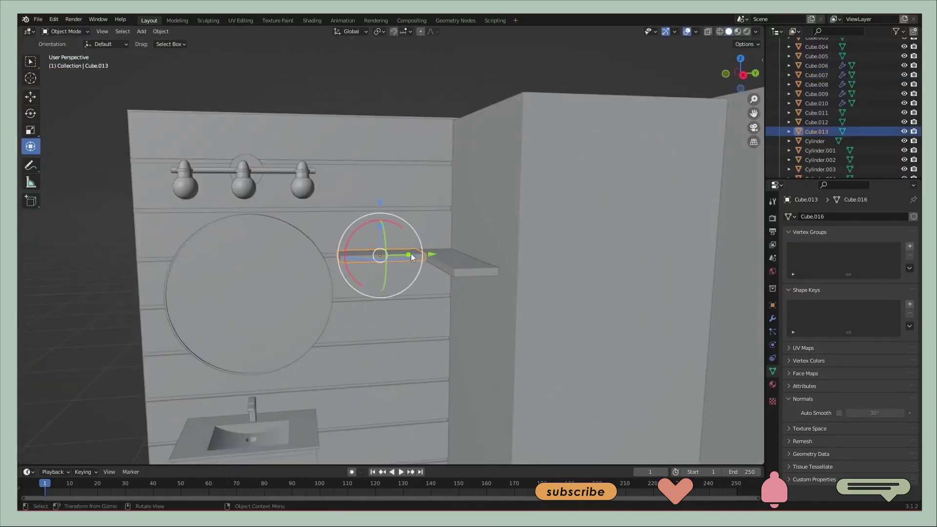
pyautogui.moveTo(411, 258); pyautogui.dragTo(426, 259)
pyautogui.rightClick(439, 256)
pyautogui.moveTo(383, 99)
pyautogui.mouseDown(button='middle')
pyautogui.moveTo(502, 308)
pyautogui.moveTo(408, 203)
pyautogui.moveTo(390, 233)
pyautogui.mouseUp(button='middle')
# Paste a copy of both shelf pieces, lower it along Z as a second L-shelf
pyautogui.click(390, 234)
pyautogui.hotkey('ctrl', 'v')
pyautogui.press('g')
pyautogui.press('z')
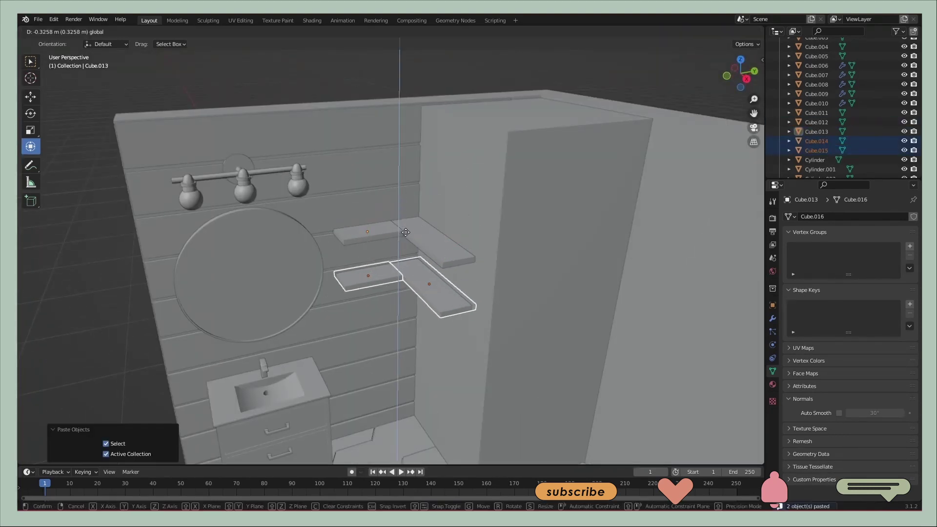
pyautogui.click(406, 249)
pyautogui.moveTo(406, 249)
pyautogui.mouseDown(button='middle')
pyautogui.moveTo(366, 166)
pyautogui.moveTo(372, 256)
pyautogui.mouseUp(button='middle')
pyautogui.click(372, 255)
pyautogui.moveTo(383, 227); pyautogui.dragTo(384, 215)
# Position the small brick cube at the top of the partition's front face
pyautogui.click(383, 347)
pyautogui.moveTo(383, 348)
pyautogui.mouseDown(button='middle')
pyautogui.moveTo(391, 282)
pyautogui.moveTo(376, 226)
pyautogui.moveTo(454, 293)
pyautogui.moveTo(532, 247)
pyautogui.mouseUp(button='middle')
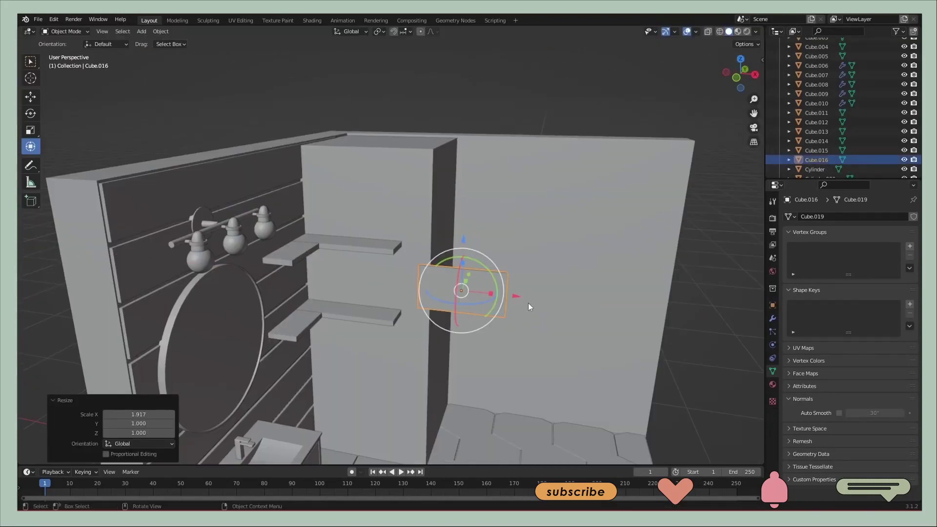
pyautogui.moveTo(530, 307); pyautogui.dragTo(548, 291, button='middle')
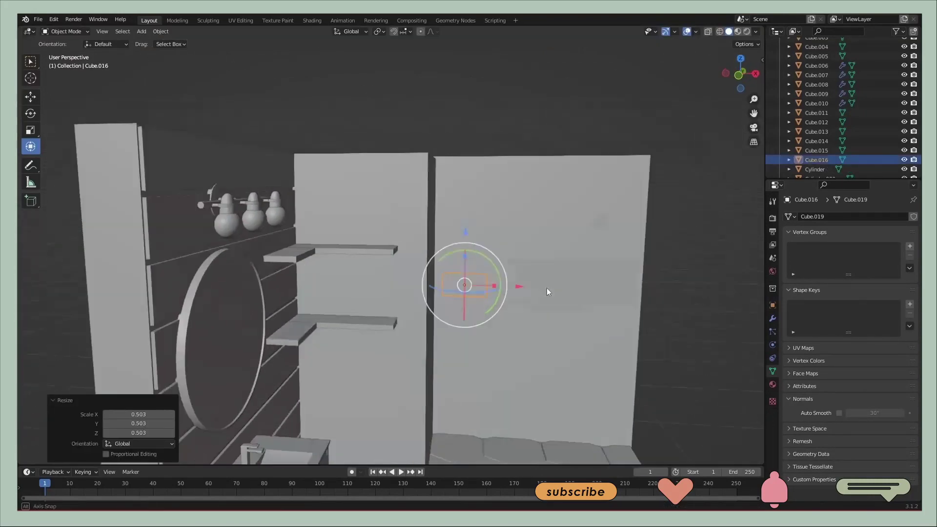
pyautogui.moveTo(463, 239); pyautogui.dragTo(474, 123)
pyautogui.click(359, 172)
pyautogui.scroll(3, 387, 174)
pyautogui.moveTo(387, 173); pyautogui.dragTo(413, 116, button='middle')
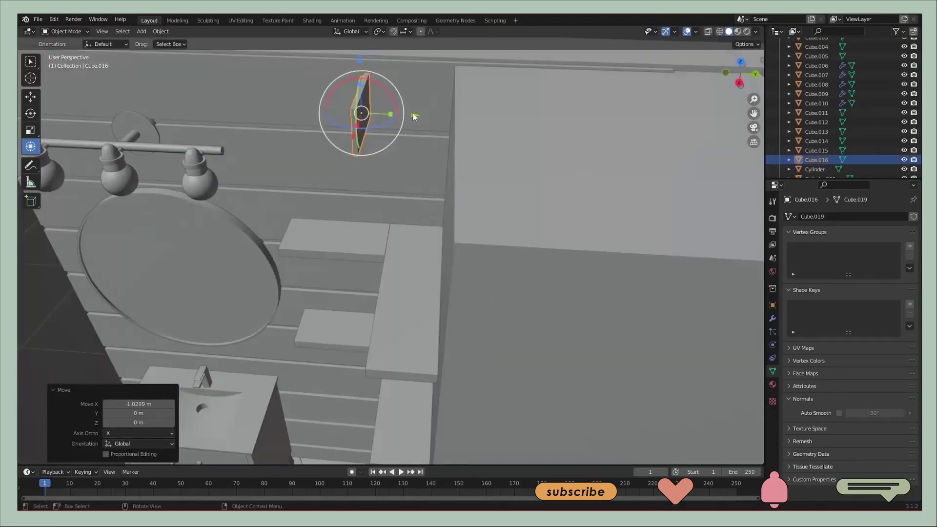
pyautogui.click(506, 131)
pyautogui.moveTo(505, 130); pyautogui.dragTo(431, 113, button='middle')
pyautogui.moveTo(339, 67)
pyautogui.mouseDown(button='middle')
pyautogui.moveTo(431, 163)
pyautogui.moveTo(425, 224)
pyautogui.moveTo(434, 195)
pyautogui.mouseUp(button='middle')
# Paste a brick copy beside it and narrow it along X as an end brick
pyautogui.hotkey('ctrl', 'v')
pyautogui.press('g')
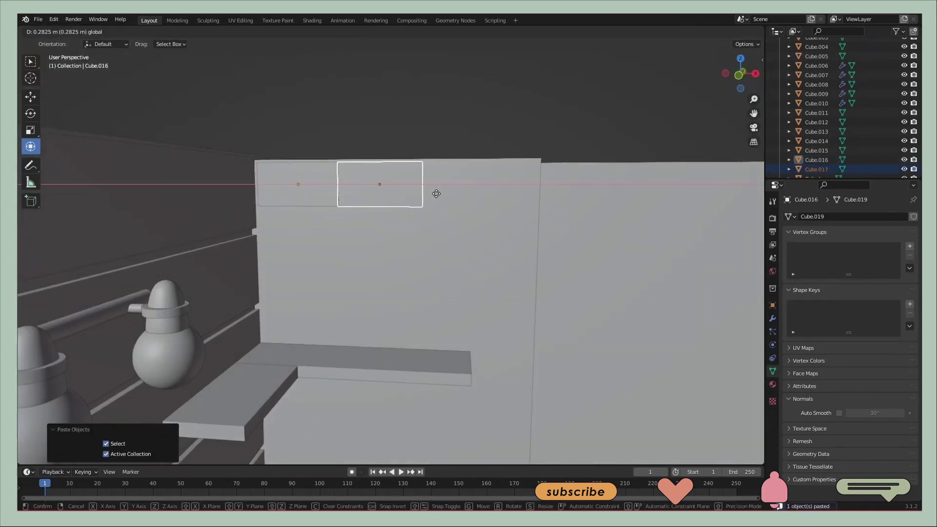
pyautogui.click(531, 196)
pyautogui.moveTo(530, 196)
pyautogui.mouseDown(button='middle')
pyautogui.moveTo(414, 234)
pyautogui.moveTo(469, 209)
pyautogui.mouseUp(button='middle')
pyautogui.click(488, 212)
pyautogui.press('s')
pyautogui.press('x')
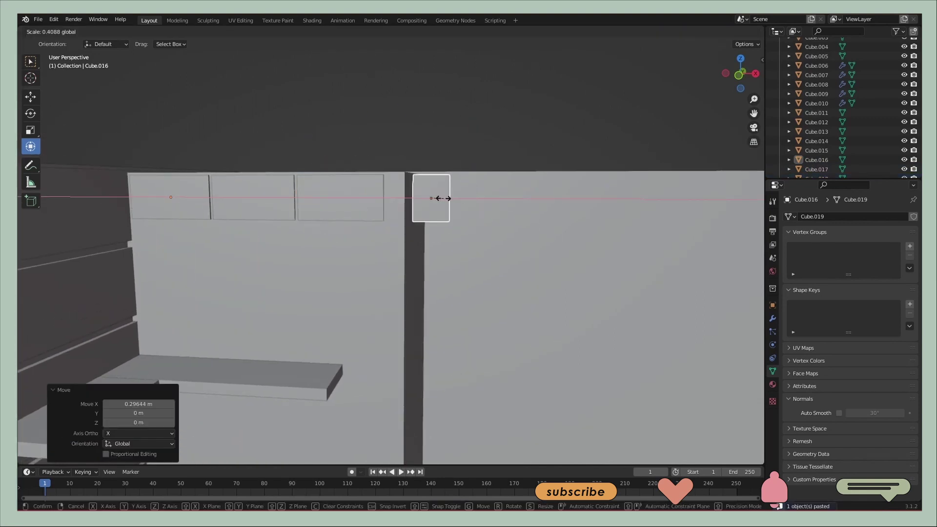
pyautogui.click(441, 199)
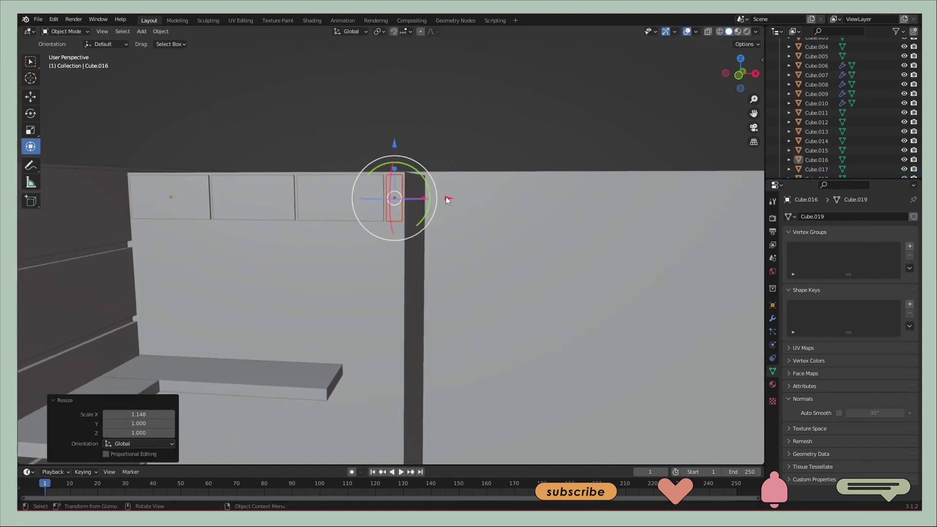
# Paste more brick copies and lower them to start a second, offset row
pyautogui.click(450, 198)
pyautogui.moveTo(450, 198)
pyautogui.mouseDown(button='middle')
pyautogui.moveTo(403, 178)
pyautogui.moveTo(507, 171)
pyautogui.moveTo(426, 204)
pyautogui.moveTo(482, 219)
pyautogui.mouseUp(button='middle')
pyautogui.scroll(2, 482, 219)
pyautogui.hotkey('ctrl', 'v')
pyautogui.moveTo(263, 126); pyautogui.dragTo(266, 191)
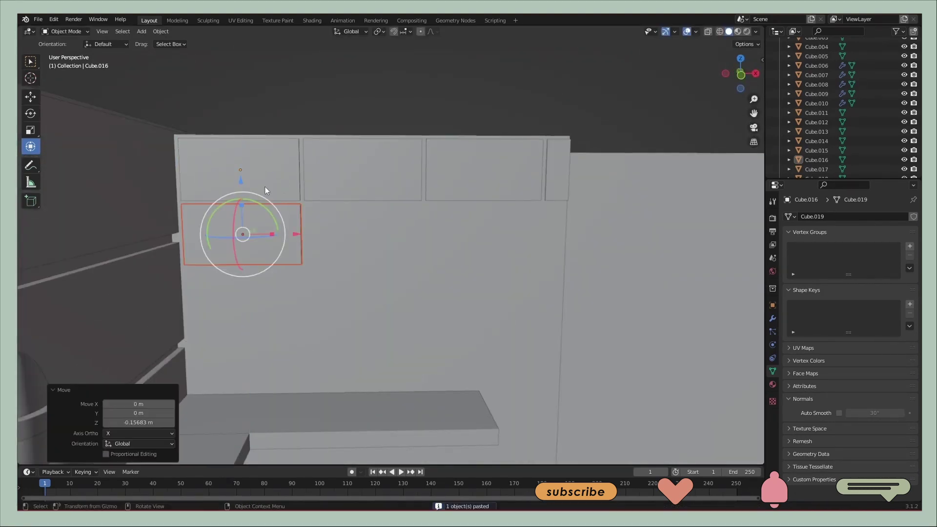
pyautogui.click(477, 239)
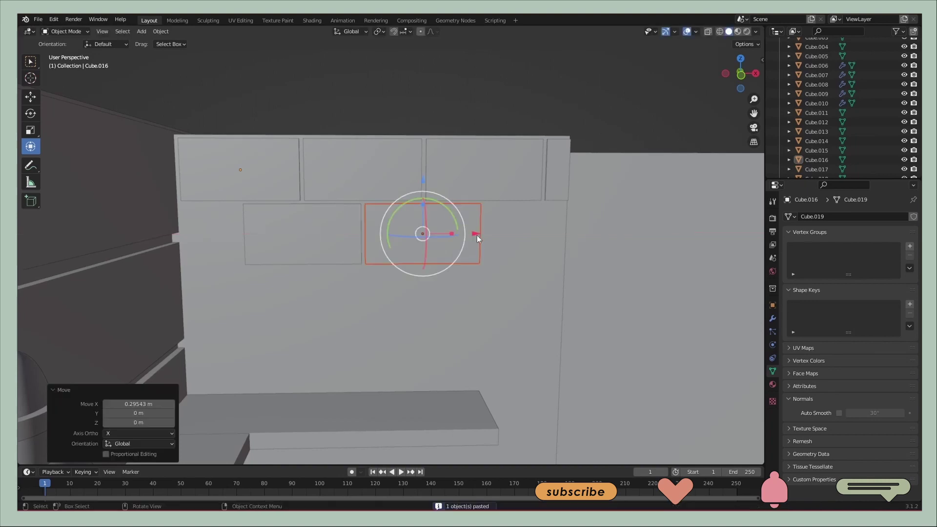
pyautogui.click(600, 248)
pyautogui.click(579, 238)
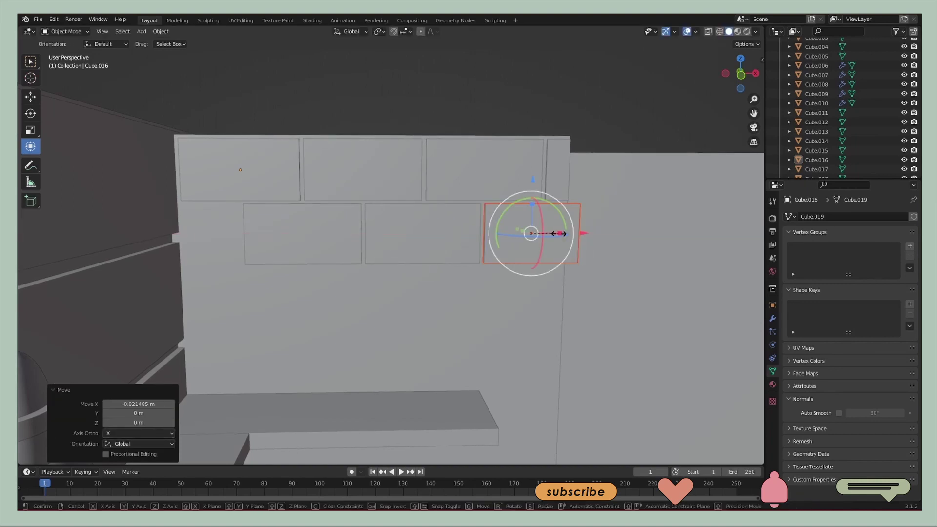
pyautogui.click(573, 235)
# Nudge the last bricks into place and select both brick rows
pyautogui.moveTo(596, 177)
pyautogui.mouseDown(button='middle')
pyautogui.moveTo(494, 216)
pyautogui.moveTo(573, 216)
pyautogui.moveTo(559, 235)
pyautogui.mouseUp(button='middle')
pyautogui.moveTo(559, 235); pyautogui.dragTo(577, 239)
pyautogui.moveTo(607, 166)
pyautogui.mouseDown(button='middle')
pyautogui.moveTo(523, 107)
pyautogui.moveTo(403, 233)
pyautogui.mouseUp(button='middle')
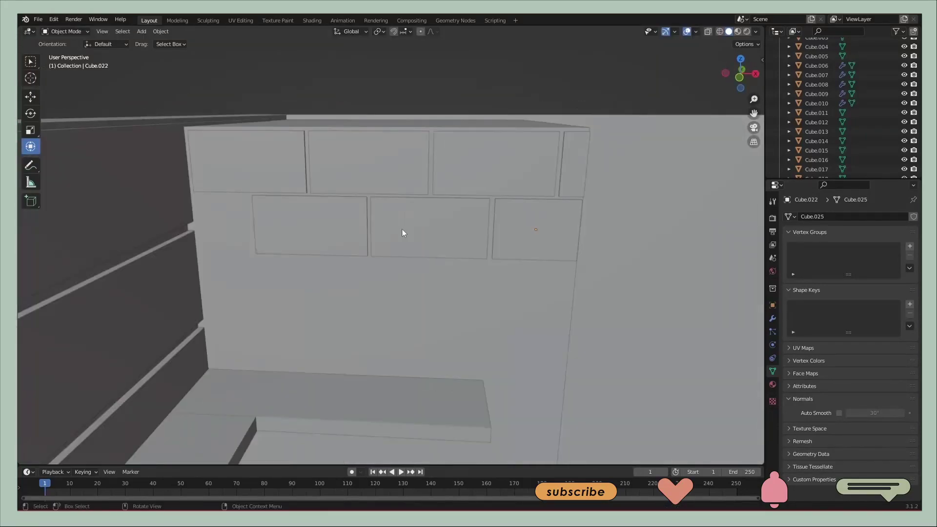
pyautogui.click(261, 249)
pyautogui.moveTo(381, 88)
pyautogui.mouseDown(button='middle')
pyautogui.moveTo(378, 127)
pyautogui.moveTo(401, 219)
pyautogui.moveTo(426, 216)
pyautogui.moveTo(306, 197)
pyautogui.mouseUp(button='middle')
pyautogui.keyDown('shift'); pyautogui.moveTo(516, 217); pyautogui.dragTo(411, 236); pyautogui.keyUp('shift')
pyautogui.click(772, 318)
# Add an Array modifier with Relative Offset Z -1.03 and Count 8
pyautogui.click(828, 217)
pyautogui.click(718, 239)
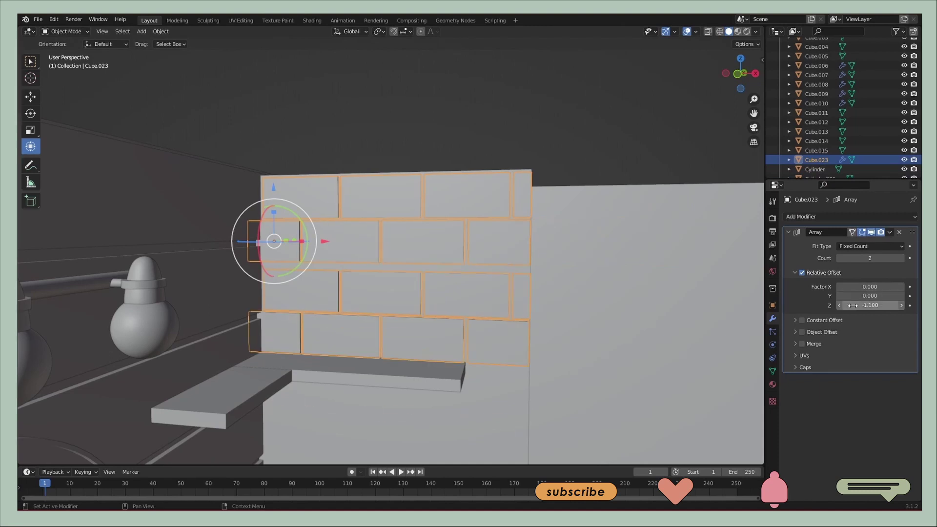
pyautogui.click(900, 305)
pyautogui.click(901, 305)
pyautogui.click(864, 305)
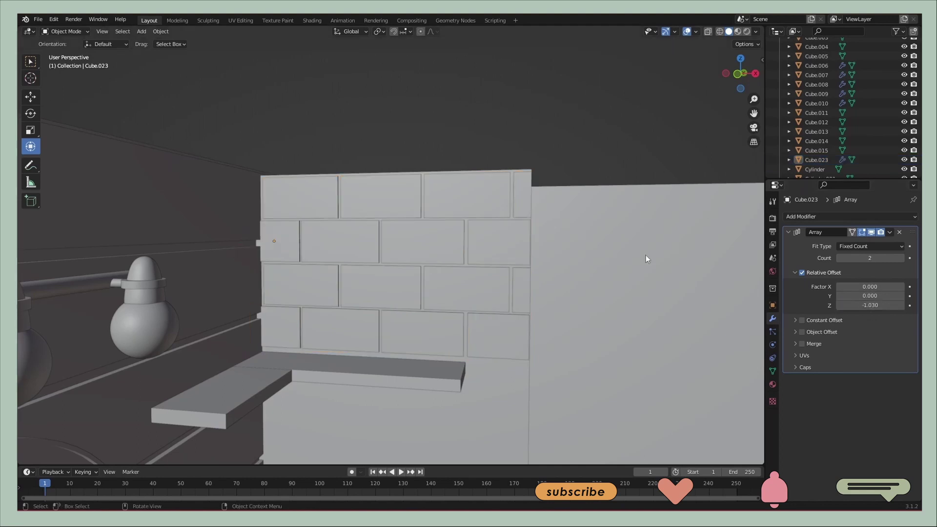
pyautogui.scroll(-5, 658, 303)
pyautogui.click(901, 258)
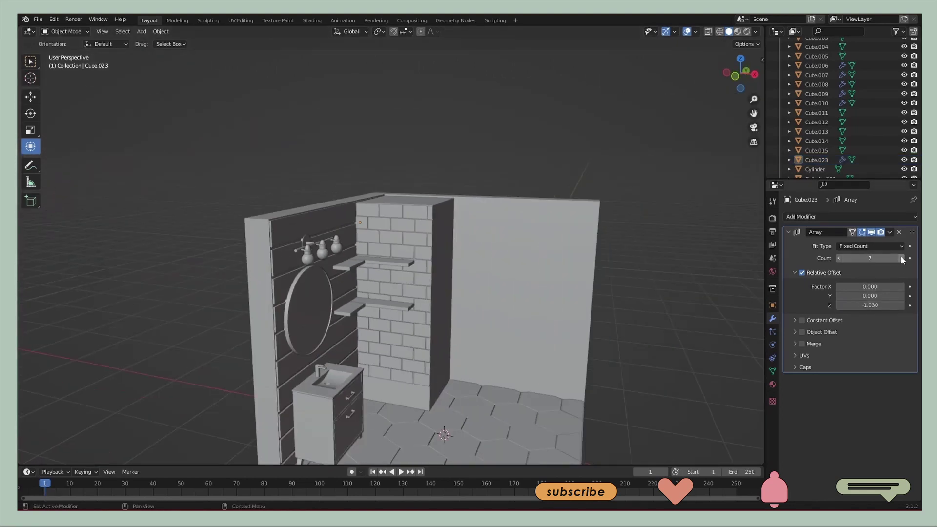
pyautogui.scroll(3, 520, 243)
pyautogui.scroll(3, 503, 248)
# Paste a copy of the brick rows and shift it along X
pyautogui.hotkey('ctrl', 'v')
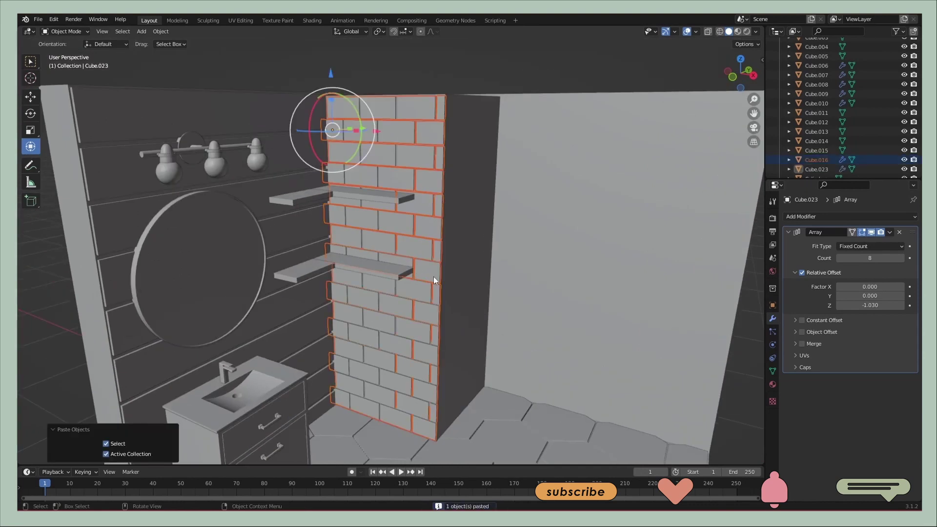
pyautogui.press('g')
pyautogui.press('x')
pyautogui.click(517, 264)
pyautogui.moveTo(518, 264)
pyautogui.mouseDown(button='middle')
pyautogui.moveTo(551, 218)
pyautogui.moveTo(593, 268)
pyautogui.moveTo(477, 203)
pyautogui.mouseUp(button='middle')
pyautogui.scroll(-2, 553, 222)
# Rotate the copy 90° around Z and slide it along X onto the partition's side
pyautogui.press('r')
pyautogui.press('z')
pyautogui.press('9')
pyautogui.press('0')
pyautogui.press('Return')
pyautogui.press('g')
pyautogui.press('x')
pyautogui.click(565, 181)
pyautogui.moveTo(565, 181)
pyautogui.mouseDown(button='middle')
pyautogui.moveTo(512, 142)
pyautogui.moveTo(519, 250)
pyautogui.moveTo(596, 133)
pyautogui.moveTo(534, 158)
pyautogui.moveTo(597, 310)
pyautogui.mouseUp(button='middle')
pyautogui.scroll(3, 519, 250)
# Select the lone brick on the far wall and paste copies, sliding them along X
pyautogui.click(610, 106)
pyautogui.scroll(-5, 534, 159)
pyautogui.scroll(5, 437, 285)
pyautogui.scroll(3, 382, 190)
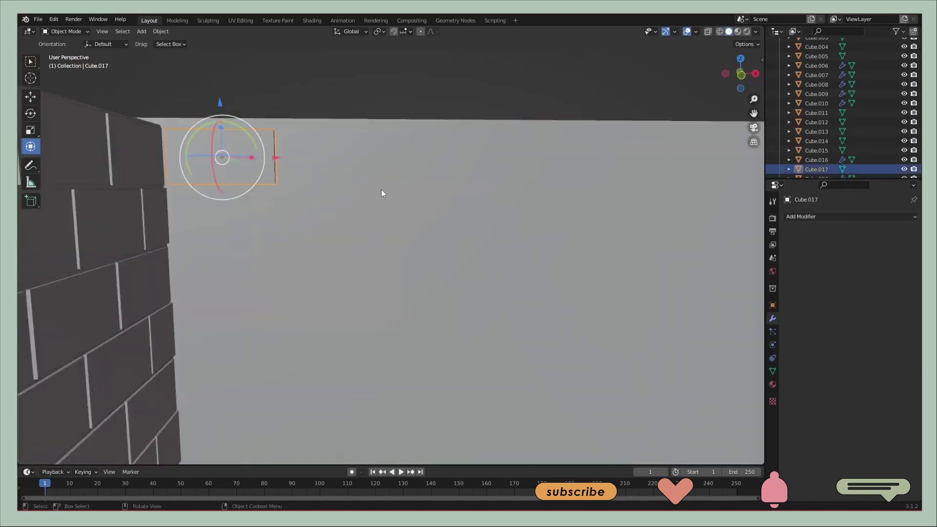
pyautogui.hotkey('ctrl', 'v')
pyautogui.press('g')
pyautogui.click(413, 180)
pyautogui.hotkey('ctrl', 'v')
pyautogui.press('g')
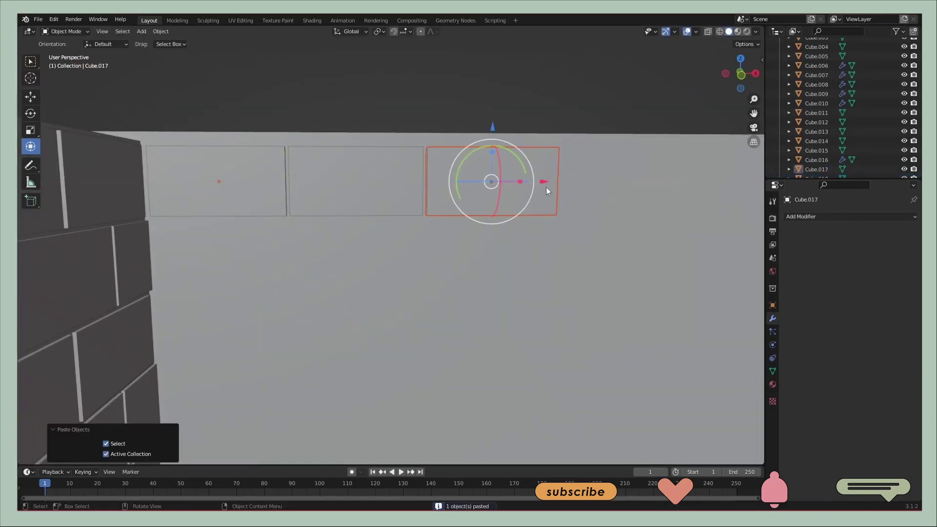
pyautogui.moveTo(546, 186); pyautogui.dragTo(572, 230, button='middle')
# Paste more brick copies along X to complete the top brick row
pyautogui.hotkey('ctrl', 'v')
pyautogui.press('g')
pyautogui.press('x')
pyautogui.click(431, 176)
pyautogui.hotkey('ctrl', 'c')
pyautogui.hotkey('ctrl', 'v')
pyautogui.press('g')
pyautogui.press('x')
pyautogui.click(632, 221)
pyautogui.moveTo(632, 221)
pyautogui.mouseDown(button='middle')
pyautogui.moveTo(564, 197)
pyautogui.moveTo(508, 217)
pyautogui.moveTo(309, 151)
pyautogui.mouseUp(button='middle')
pyautogui.press('g')
pyautogui.press('x')
pyautogui.click(563, 197)
# Paste bricks into a second, staggered row below the first, sliding each along X
pyautogui.hotkey('ctrl', 'v')
pyautogui.press('g')
pyautogui.click(377, 238)
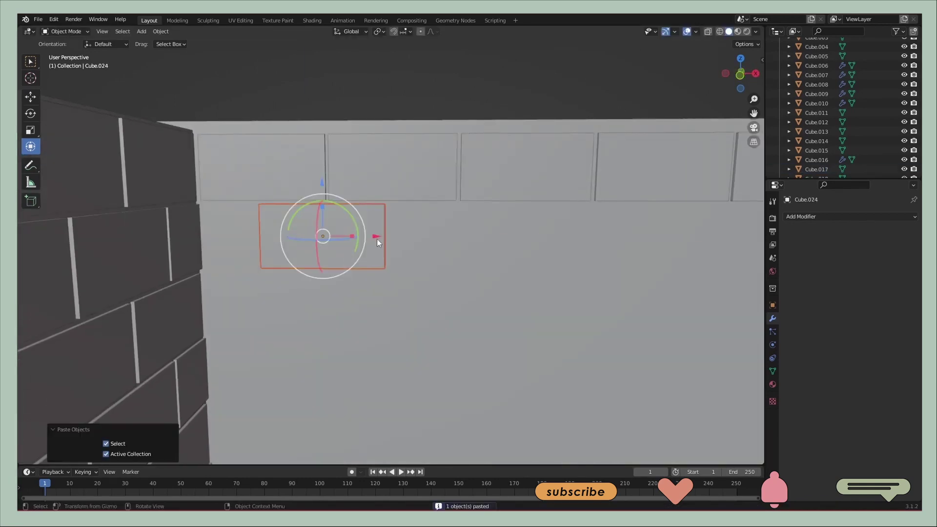
pyautogui.moveTo(376, 239); pyautogui.dragTo(317, 200, button='middle')
pyautogui.hotkey('ctrl', 'v')
pyautogui.press('g')
pyautogui.press('x')
pyautogui.click(476, 207)
pyautogui.moveTo(476, 208); pyautogui.dragTo(405, 231, button='middle')
pyautogui.hotkey('ctrl', 'v')
pyautogui.press('g')
pyautogui.press('x')
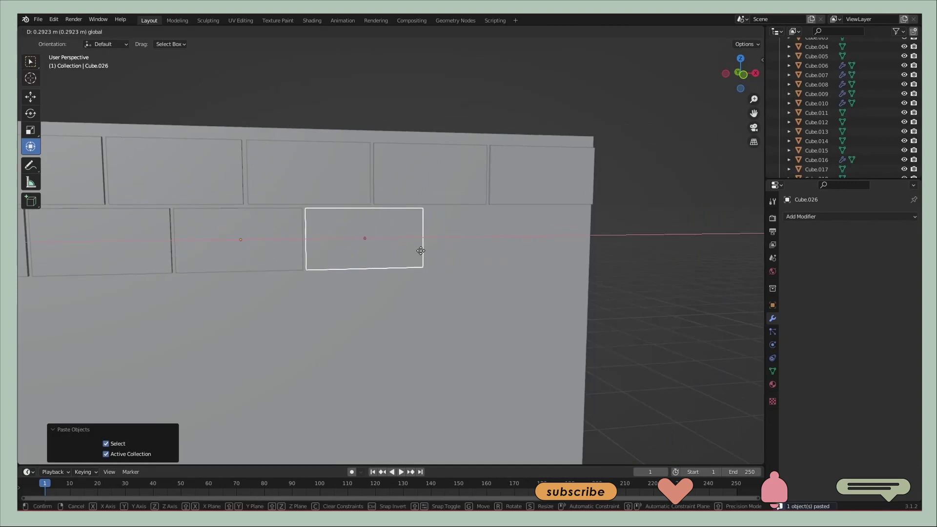
pyautogui.click(531, 247)
pyautogui.moveTo(531, 247); pyautogui.dragTo(321, 245, button='middle')
# Add a shorter end brick to the row and copy it to the row's other end
pyautogui.hotkey('ctrl', 'v')
pyautogui.press('g')
pyautogui.press('x')
pyautogui.click(616, 244)
pyautogui.press('s')
pyautogui.press('x')
pyautogui.click(598, 234)
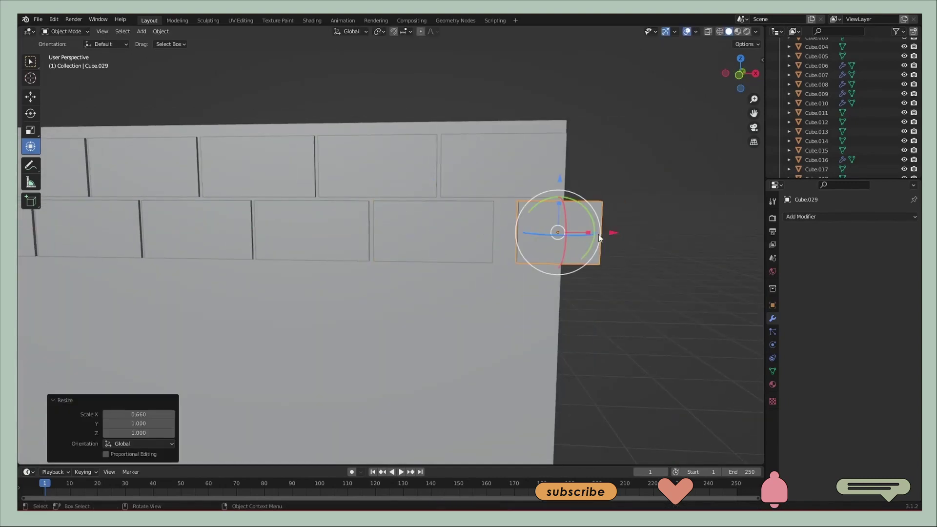
pyautogui.hotkey('ctrl', 'v')
pyautogui.press('g')
pyautogui.press('x')
pyautogui.press('Escape')
# Select the brick row and add an Array modifier with Relative Offset Z -1
pyautogui.moveTo(589, 246); pyautogui.dragTo(538, 262, button='middle')
pyautogui.press('g')
pyautogui.press('x')
pyautogui.click(217, 249)
pyautogui.moveTo(216, 250)
pyautogui.mouseDown(button='middle')
pyautogui.moveTo(470, 282)
pyautogui.moveTo(138, 264)
pyautogui.moveTo(299, 206)
pyautogui.mouseUp(button='middle')
pyautogui.click(298, 207)
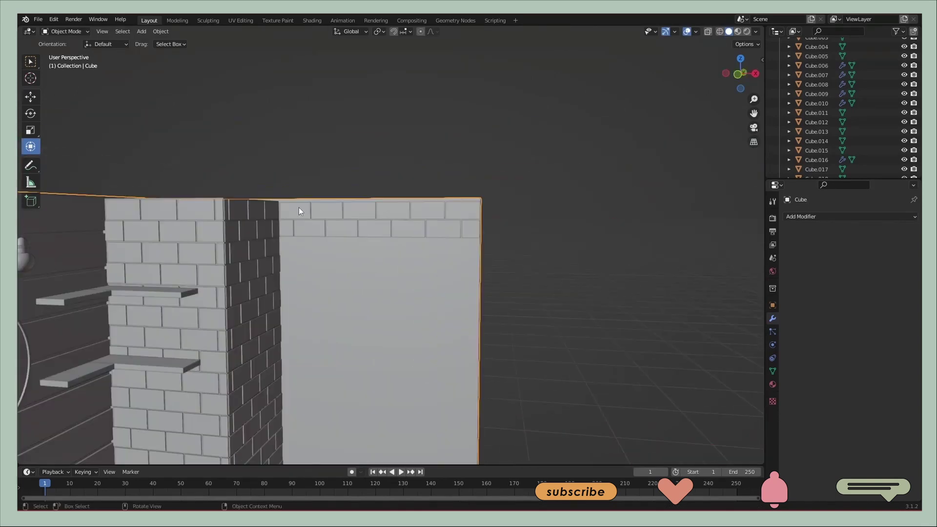
pyautogui.click(822, 218)
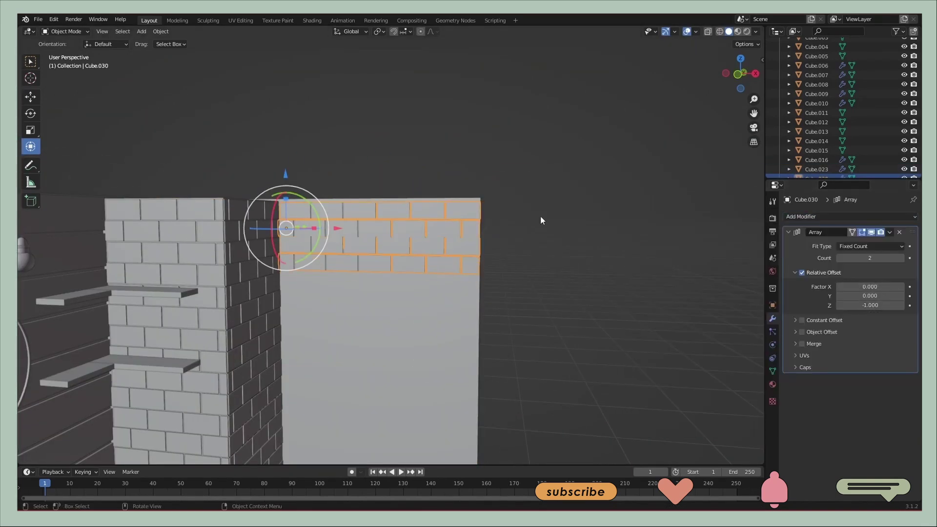
# Set the Array's Relative Offset Z to -1.03 and Count to 9 to fill the wall
pyautogui.scroll(5, 541, 220)
pyautogui.moveTo(903, 306); pyautogui.dragTo(897, 306)
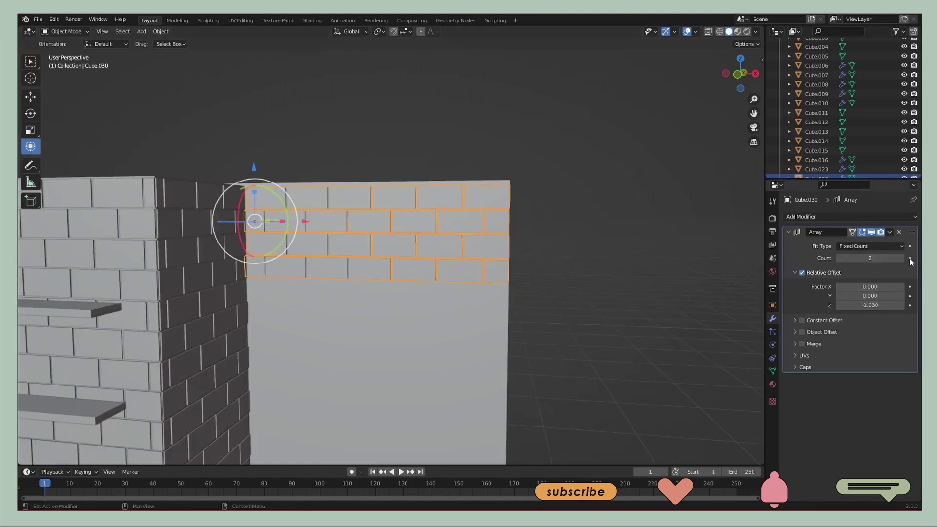
pyautogui.click(903, 257)
pyautogui.moveTo(573, 321)
pyautogui.mouseDown(button='middle')
pyautogui.moveTo(514, 285)
pyautogui.moveTo(459, 347)
pyautogui.moveTo(542, 316)
pyautogui.moveTo(340, 321)
pyautogui.moveTo(463, 318)
pyautogui.mouseUp(button='middle')
pyautogui.scroll(3, 541, 324)
# Add a cube, squash it along Z into a thin slab, and slide it to the shower front
pyautogui.hotkey('shift', 'a')
pyautogui.click(522, 127)
pyautogui.scroll(-5, 342, 281)
pyautogui.press('s')
pyautogui.press('z')
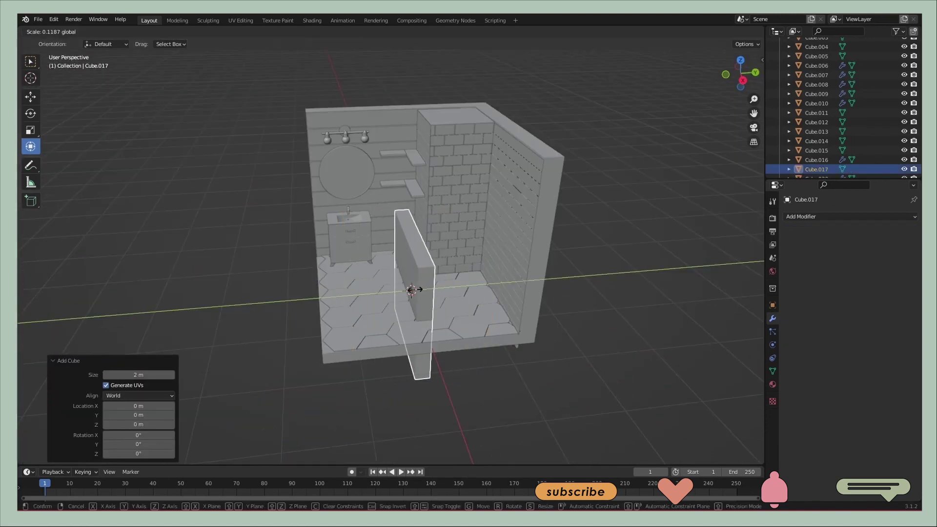
pyautogui.click(341, 280)
pyautogui.moveTo(342, 280)
pyautogui.mouseDown(button='middle')
pyautogui.moveTo(360, 294)
pyautogui.moveTo(430, 288)
pyautogui.mouseUp(button='middle')
pyautogui.moveTo(429, 288); pyautogui.dragTo(495, 305)
pyautogui.scroll(4, 508, 309)
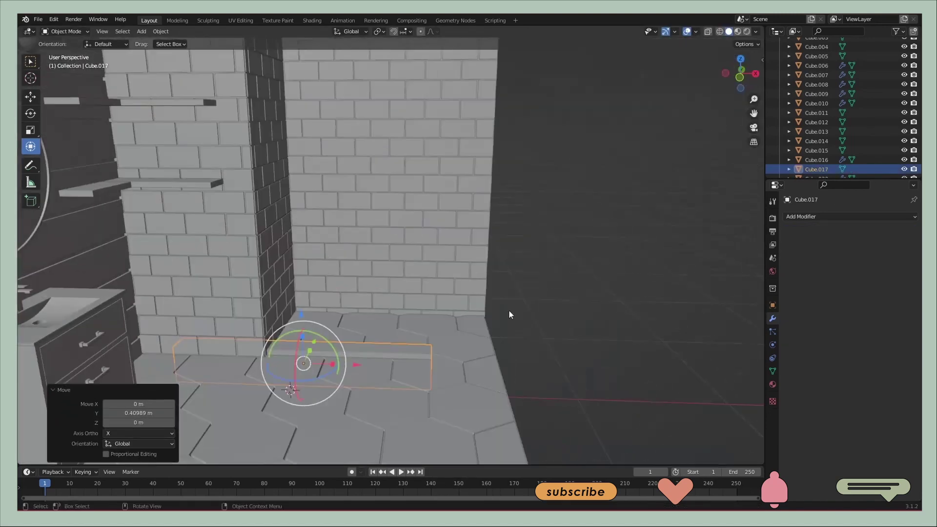
# Orbit toward the sink and mirror, then add another new cube
pyautogui.moveTo(367, 320); pyautogui.dragTo(533, 347, button='middle')
pyautogui.scroll(-3, 533, 347)
pyautogui.scroll(3, 473, 385)
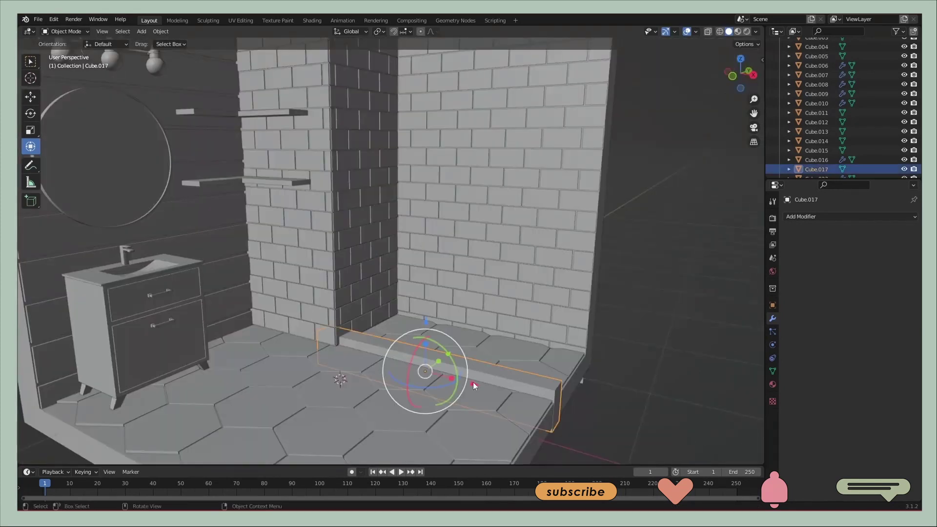
pyautogui.moveTo(603, 374); pyautogui.dragTo(518, 381, button='middle')
pyautogui.scroll(2, 503, 338)
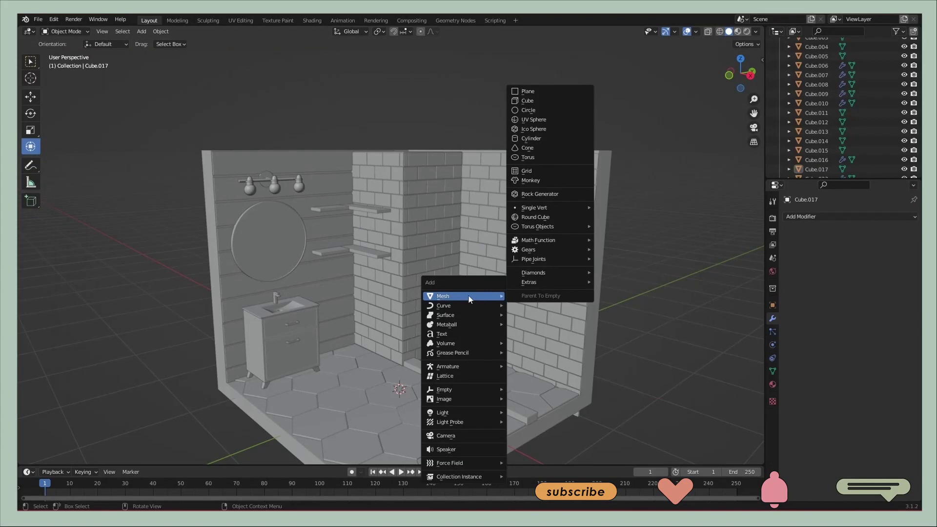
pyautogui.click(527, 101)
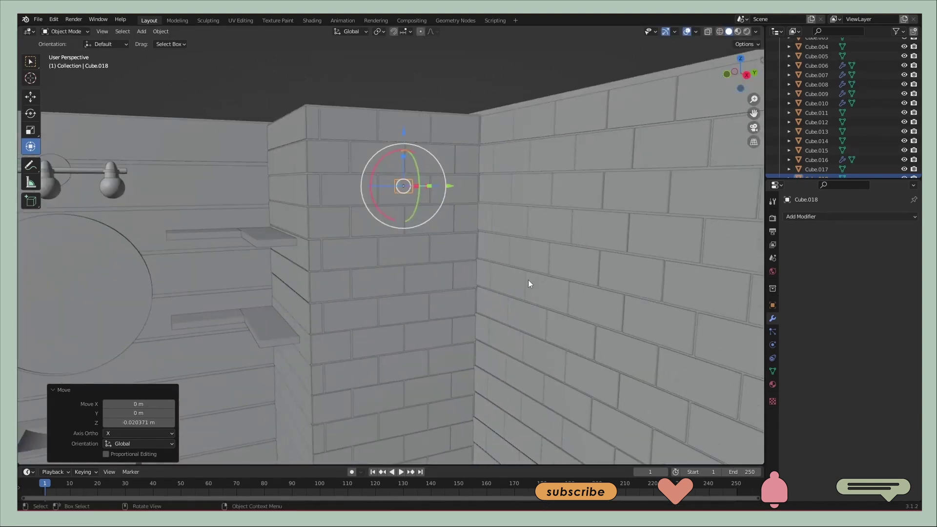
# Extrude the cube twice in Edit Mode into an L-shaped pipe ending downward
pyautogui.moveTo(528, 280); pyautogui.dragTo(366, 227, button='middle')
pyautogui.press('Tab')
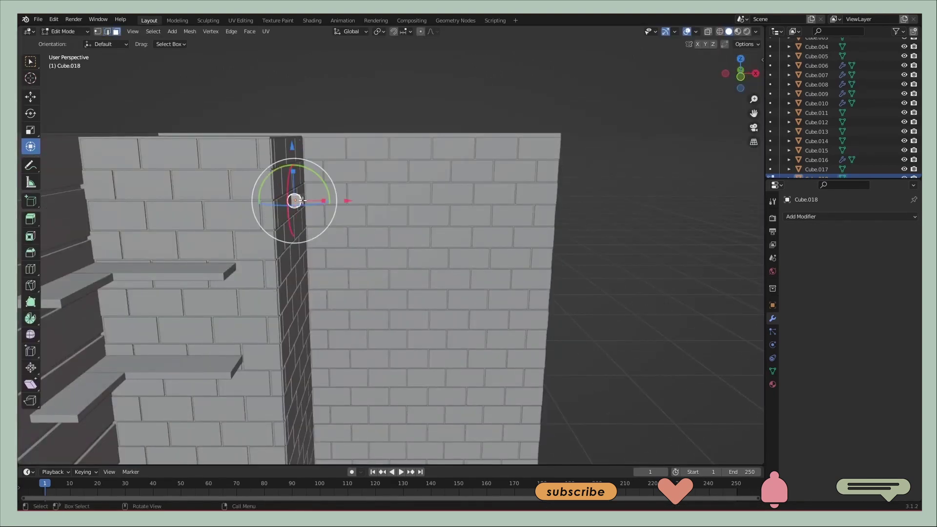
pyautogui.click(600, 320)
pyautogui.press('e')
pyautogui.moveTo(538, 328)
pyautogui.mouseDown(button='middle')
pyautogui.moveTo(503, 298)
pyautogui.moveTo(440, 273)
pyautogui.mouseUp(button='middle')
pyautogui.press('e')
pyautogui.click(493, 291)
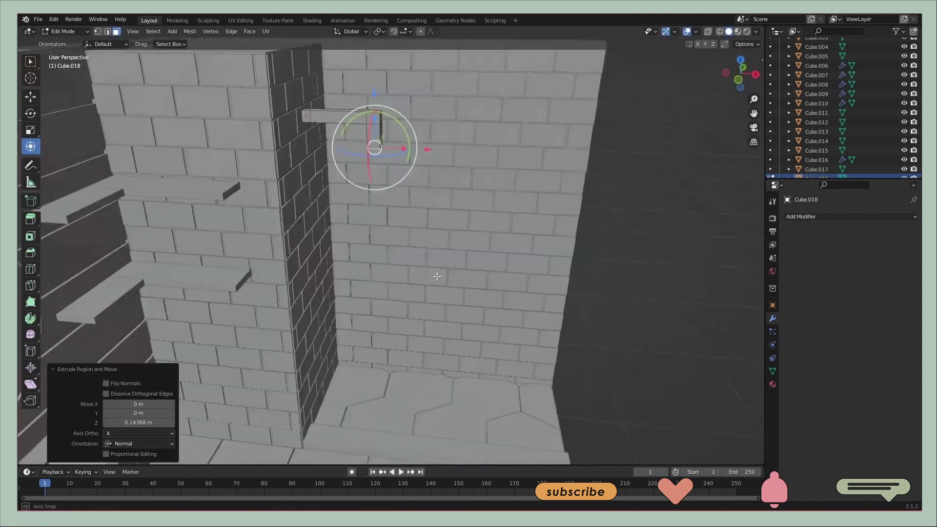
pyautogui.press('Tab')
# Add a Subdivision Surface modifier with viewport levels 4 to smooth the pipe
pyautogui.click(850, 216)
pyautogui.click(703, 386)
pyautogui.tripleClick(902, 258)
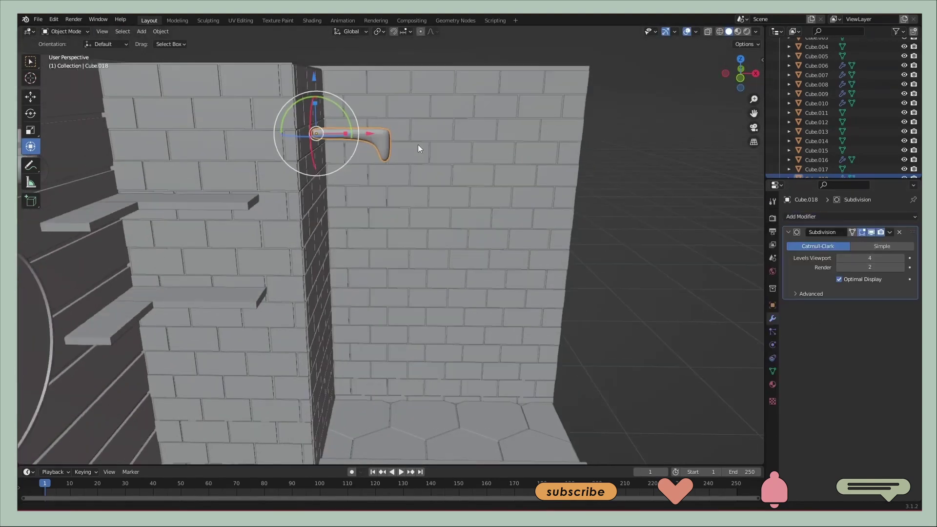
pyautogui.moveTo(419, 146); pyautogui.dragTo(477, 209, button='middle')
# Add loop cuts tight against the bend to sharpen the pipe's elbow
pyautogui.press('Tab')
pyautogui.click(395, 179)
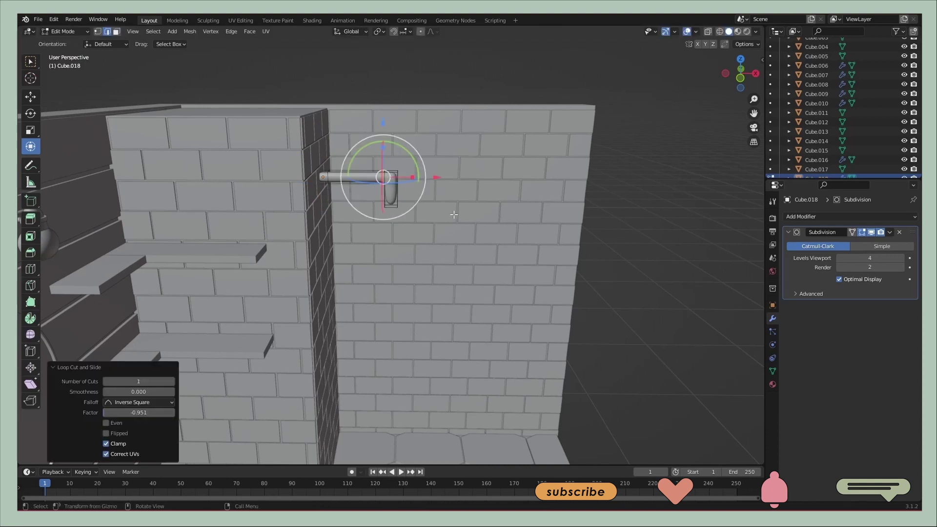
pyautogui.click(399, 199)
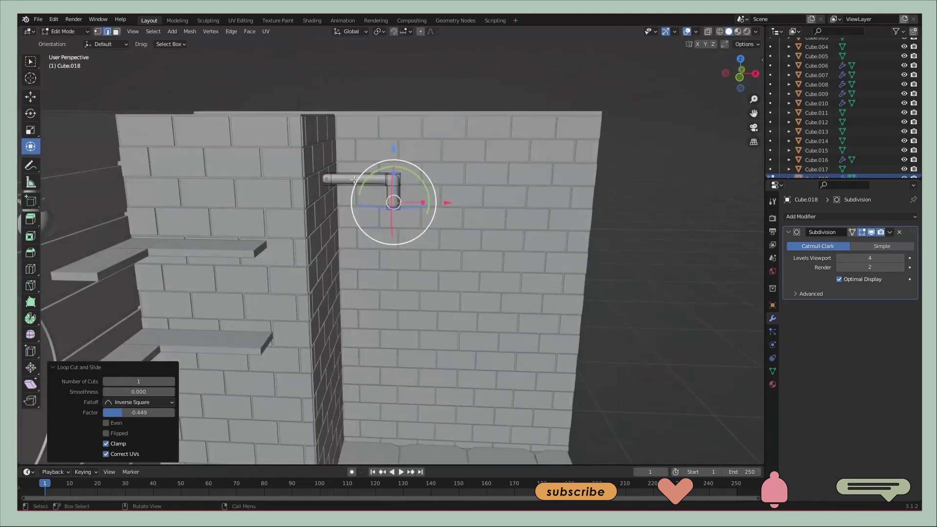
pyautogui.hotkey('ctrl', 'r')
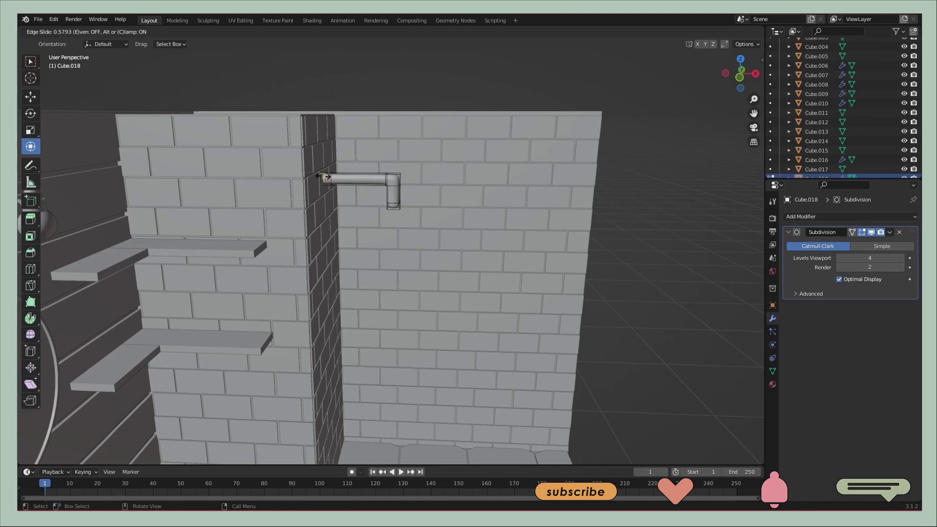
pyautogui.click(323, 177)
pyautogui.press('Tab')
pyautogui.scroll(-2, 540, 237)
pyautogui.scroll(-3, 546, 251)
pyautogui.scroll(5, 532, 245)
# Add a cylinder, shrink it, and move it up and along X under the pipe end
pyautogui.hotkey('shift', 'a')
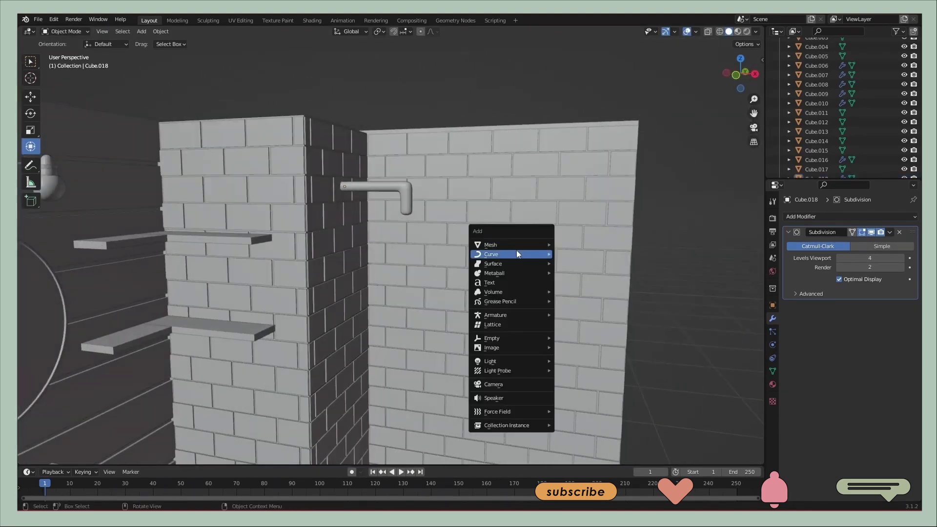
pyautogui.click(563, 292)
pyautogui.scroll(-3, 563, 291)
pyautogui.press('s')
pyautogui.press('Return')
pyautogui.press('g')
pyautogui.press('z')
pyautogui.press('Return')
pyautogui.press('s')
pyautogui.click(615, 286)
pyautogui.press('g')
pyautogui.press('x')
pyautogui.click(547, 262)
# Rescale the shower head to 0.677 under the elbow, then select Sphere.001's mesh data
pyautogui.scroll(4, 408, 238)
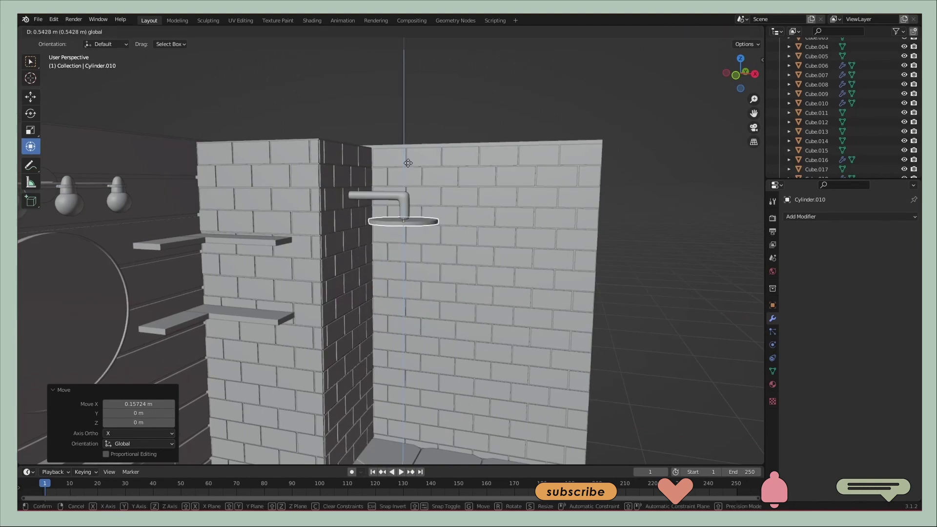
pyautogui.click(408, 163)
pyautogui.scroll(-3, 547, 253)
pyautogui.moveTo(547, 253); pyautogui.dragTo(456, 225, button='middle')
pyautogui.press('s')
pyautogui.click(496, 233)
pyautogui.press('s')
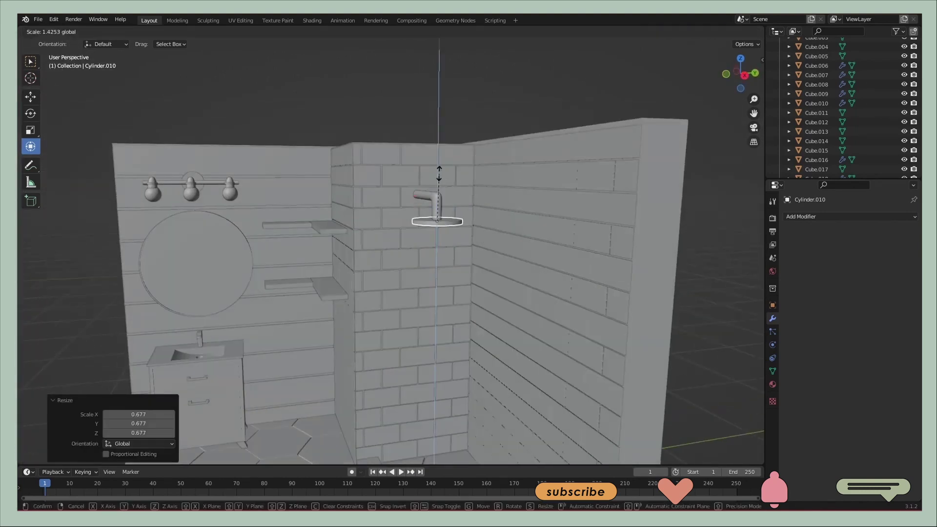
pyautogui.click(437, 173)
pyautogui.moveTo(529, 192); pyautogui.dragTo(533, 230, button='middle')
pyautogui.scroll(4, 483, 207)
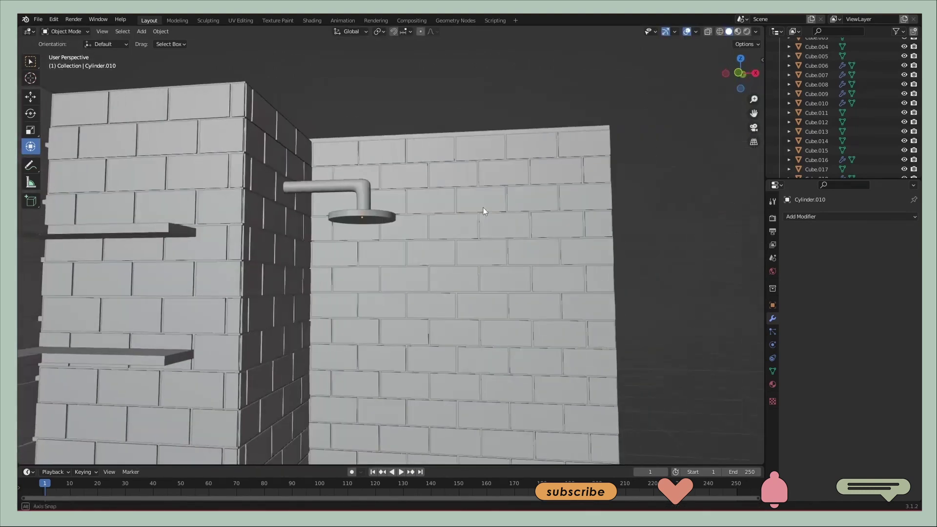
pyautogui.scroll(-5, 831, 155)
pyautogui.click(818, 159)
pyautogui.click(773, 371)
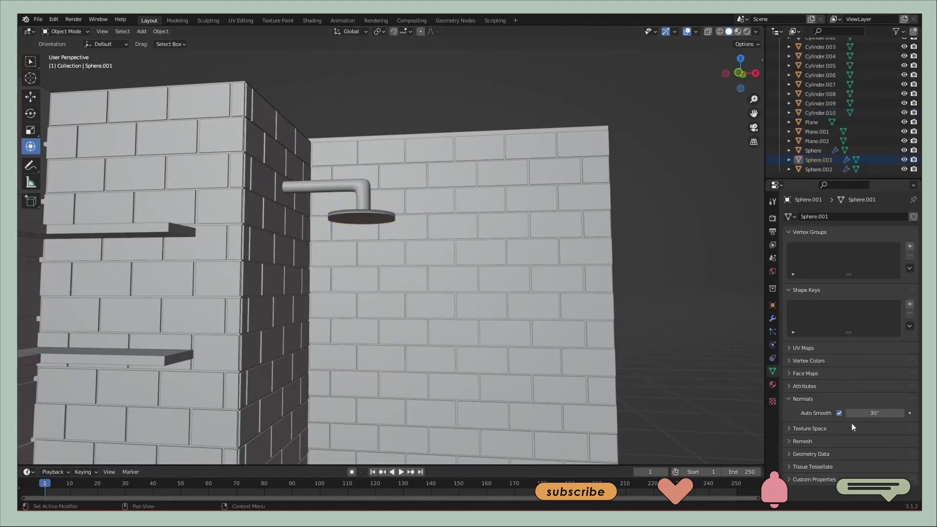
# Copy the shower head disk, stand it upright and shrink it onto the pillar wall
pyautogui.hotkey('alt', 'a')
pyautogui.moveTo(578, 295)
pyautogui.mouseDown(button='middle')
pyautogui.moveTo(468, 324)
pyautogui.moveTo(500, 263)
pyautogui.moveTo(440, 235)
pyautogui.moveTo(417, 53)
pyautogui.mouseUp(button='middle')
pyautogui.click(460, 248)
pyautogui.hotkey('ctrl', 'c')
pyautogui.hotkey('ctrl', 'v')
pyautogui.press('0')
pyautogui.press('Return')
pyautogui.press('s')
pyautogui.click(507, 336)
pyautogui.moveTo(507, 336); pyautogui.dragTo(448, 275, button='middle')
pyautogui.click(341, 286)
# Inset the knob plate's front face by 0.6603 m to form a rim
pyautogui.moveTo(341, 286)
pyautogui.mouseDown(button='middle')
pyautogui.moveTo(493, 315)
pyautogui.moveTo(355, 238)
pyautogui.mouseUp(button='middle')
pyautogui.hotkey('alt', 'a')
pyautogui.click(362, 177)
pyautogui.moveTo(362, 177)
pyautogui.mouseDown(button='middle')
pyautogui.moveTo(535, 271)
pyautogui.moveTo(476, 247)
pyautogui.mouseUp(button='middle')
pyautogui.press('Tab')
pyautogui.scroll(3, 427, 213)
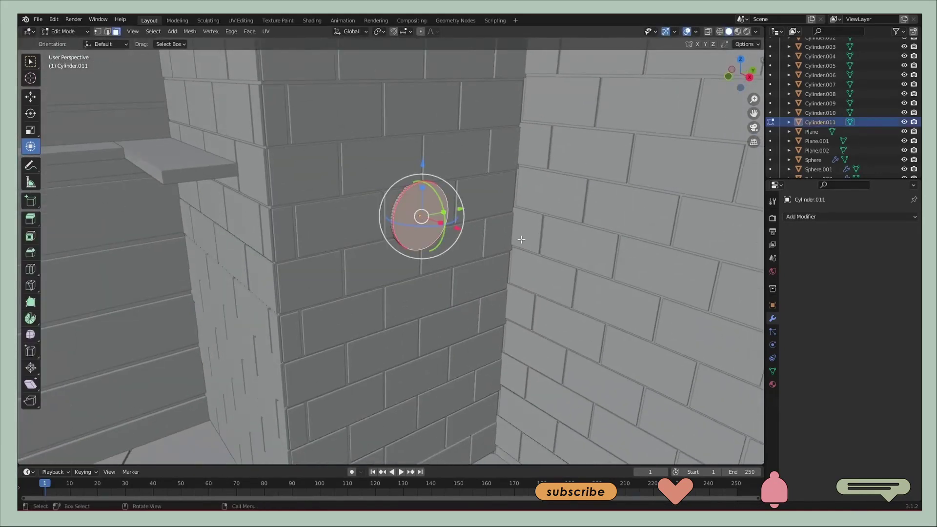
pyautogui.press('i')
pyautogui.click(505, 243)
pyautogui.press('i')
pyautogui.click(554, 245)
pyautogui.moveTo(554, 244); pyautogui.dragTo(545, 236, button='middle')
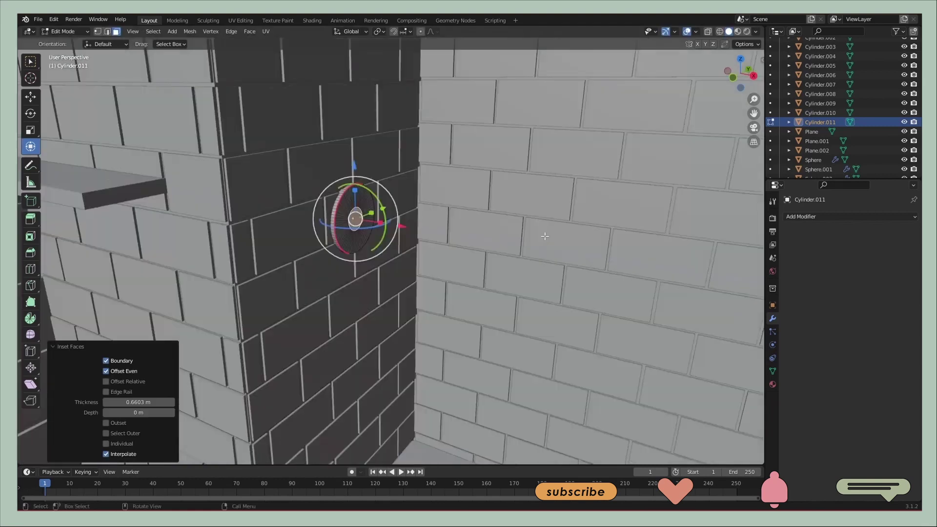
pyautogui.click(554, 246)
pyautogui.press('Tab')
pyautogui.moveTo(489, 278)
pyautogui.mouseDown(button='middle')
pyautogui.moveTo(484, 312)
pyautogui.moveTo(447, 181)
pyautogui.mouseUp(button='middle')
# Paste another cylinder copy and stretch it along Z into a thin lever
pyautogui.hotkey('ctrl', 'v')
pyautogui.press('g')
pyautogui.press('z')
pyautogui.press('Return')
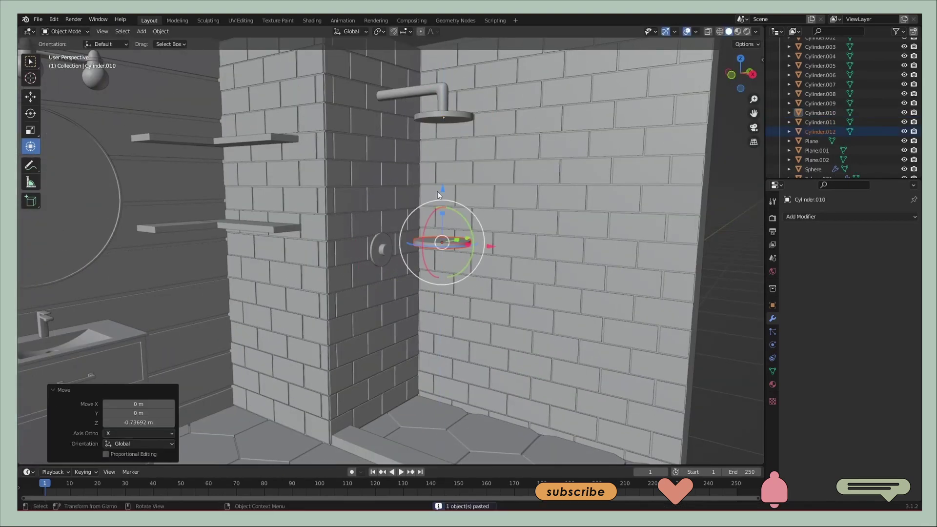
pyautogui.press('s')
pyautogui.press('z')
pyautogui.press('Return')
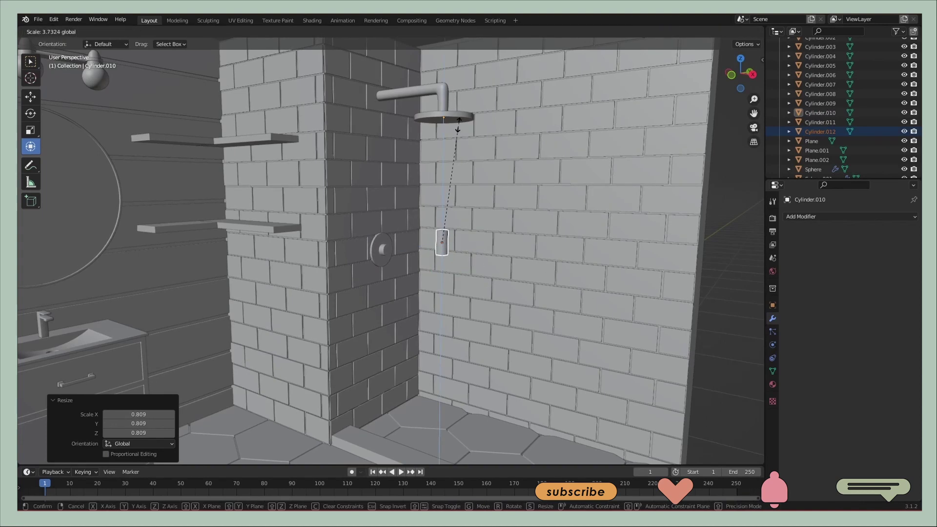
pyautogui.scroll(3, 479, 224)
# Slide the lever along X and fit it beside the round knob plate
pyautogui.press('g')
pyautogui.press('x')
pyautogui.click(397, 174)
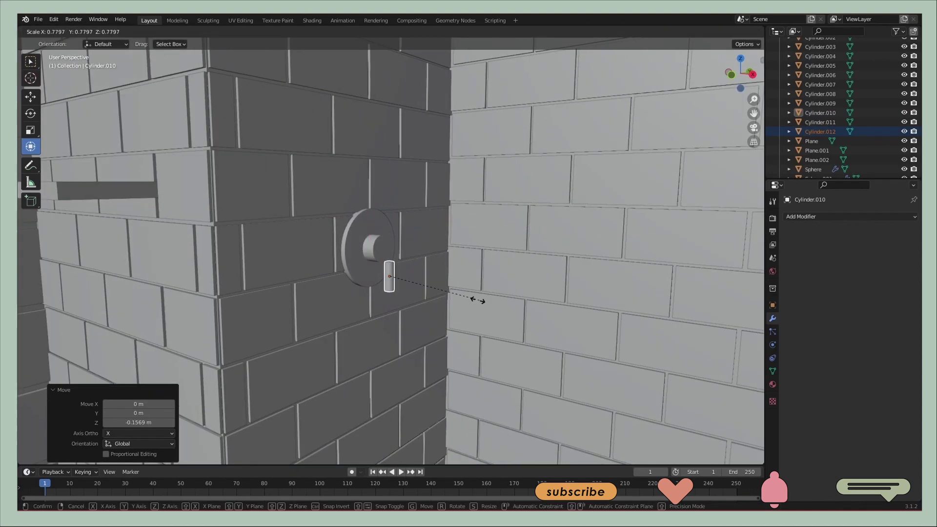
pyautogui.press('Escape')
pyautogui.moveTo(478, 301); pyautogui.dragTo(309, 307, button='middle')
pyautogui.press('g')
pyautogui.press('x')
pyautogui.click(307, 311)
pyautogui.click(312, 320)
pyautogui.click(336, 276)
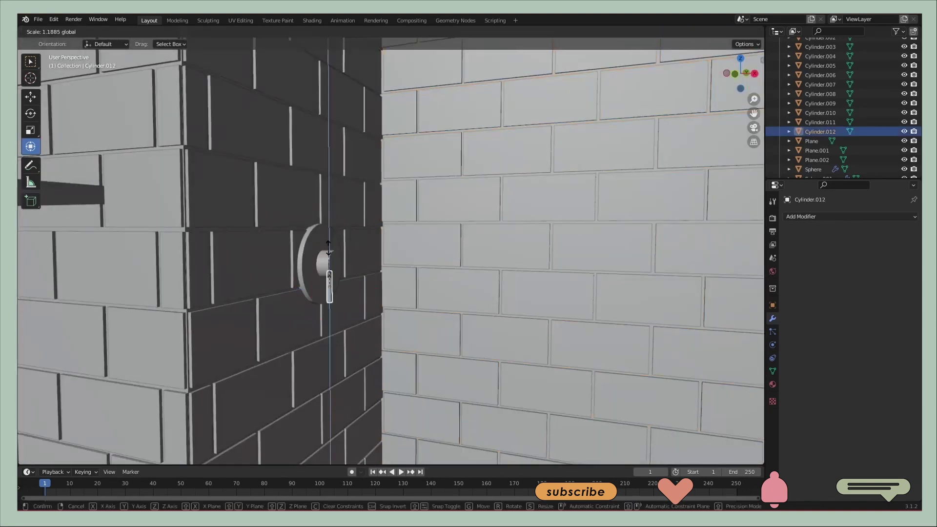
pyautogui.click(329, 237)
pyautogui.moveTo(328, 237); pyautogui.dragTo(340, 301, button='middle')
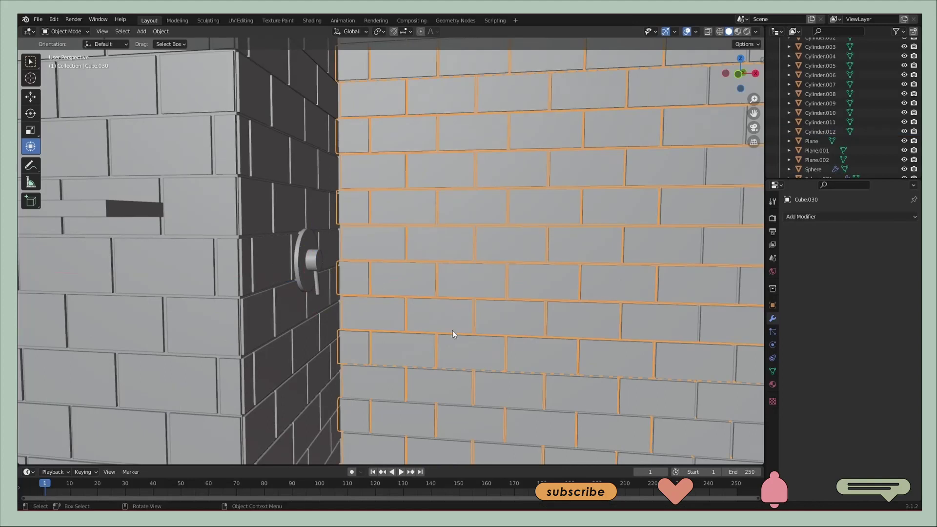
pyautogui.scroll(-10, 452, 330)
# Save bathroom.blend and add a plane rotated 90° on X to stand upright
pyautogui.moveTo(528, 364); pyautogui.dragTo(527, 374, button='middle')
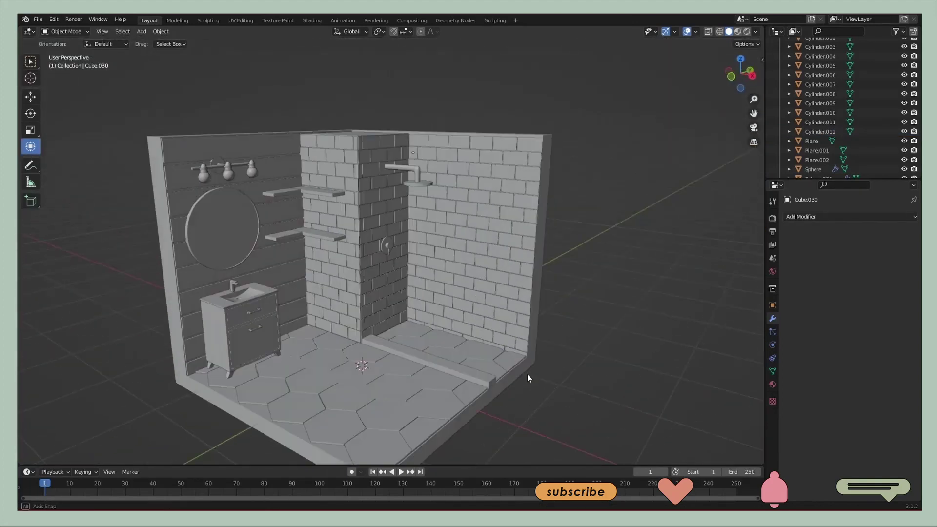
pyautogui.hotkey('ctrl', 's')
pyautogui.hotkey('shift', 'a')
pyautogui.click(610, 116)
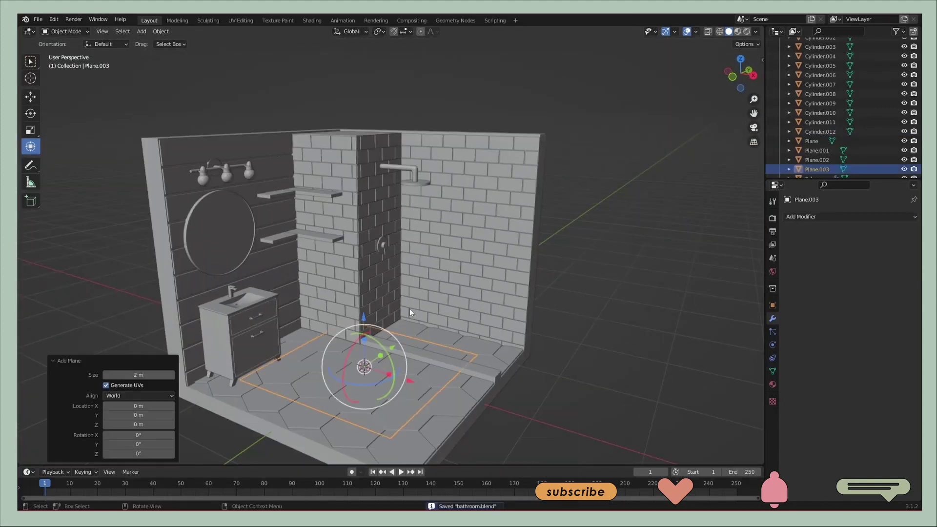
pyautogui.press('r')
pyautogui.press('x')
pyautogui.press('9')
pyautogui.press('0')
pyautogui.press('Return')
# Move and narrow the plane into a tall door panel at the shower front
pyautogui.press('g')
pyautogui.press('z')
pyautogui.click(444, 254)
pyautogui.press('g')
pyautogui.moveTo(497, 327)
pyautogui.mouseDown(button='middle')
pyautogui.moveTo(376, 177)
pyautogui.moveTo(438, 239)
pyautogui.moveTo(462, 245)
pyautogui.moveTo(413, 271)
pyautogui.mouseUp(button='middle')
pyautogui.click(445, 255)
pyautogui.moveTo(413, 271); pyautogui.dragTo(395, 270)
pyautogui.click(425, 272)
pyautogui.scroll(3, 580, 296)
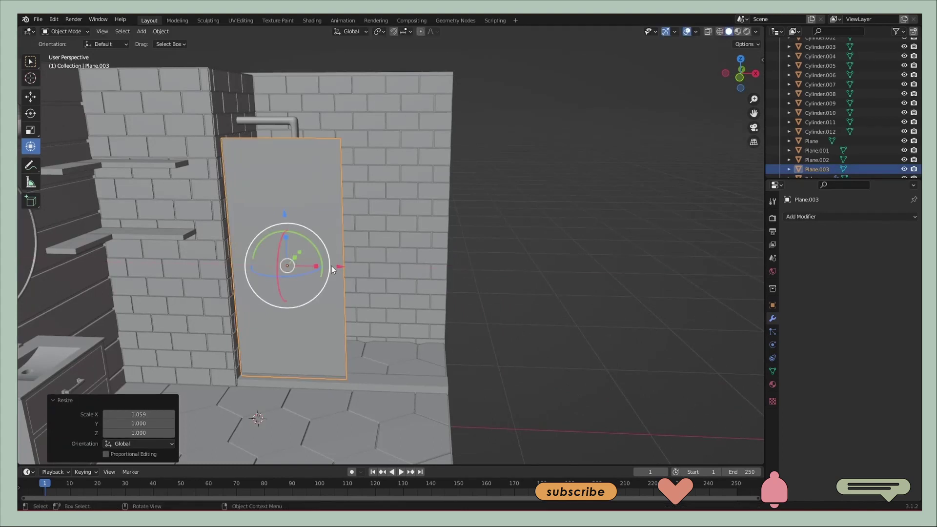
# Duplicate the door panel and place a resized second panel beside the first
pyautogui.hotkey('ctrl', 'c')
pyautogui.hotkey('ctrl', 'v')
pyautogui.press('g')
pyautogui.press('x')
pyautogui.click(430, 268)
pyautogui.press('s')
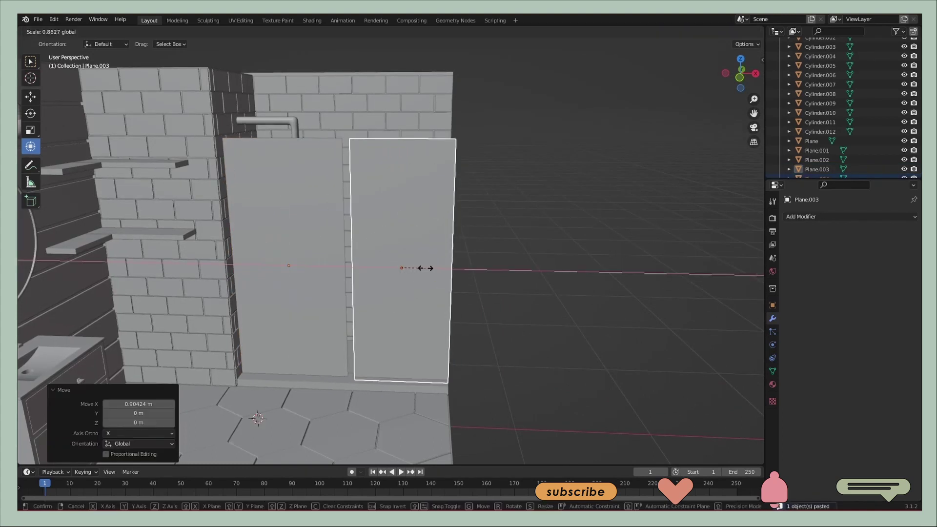
pyautogui.click(424, 268)
pyautogui.scroll(3, 549, 277)
# Select a shower door panel and paste a duplicate of it
pyautogui.moveTo(549, 276); pyautogui.dragTo(523, 283, button='middle')
pyautogui.scroll(3, 466, 293)
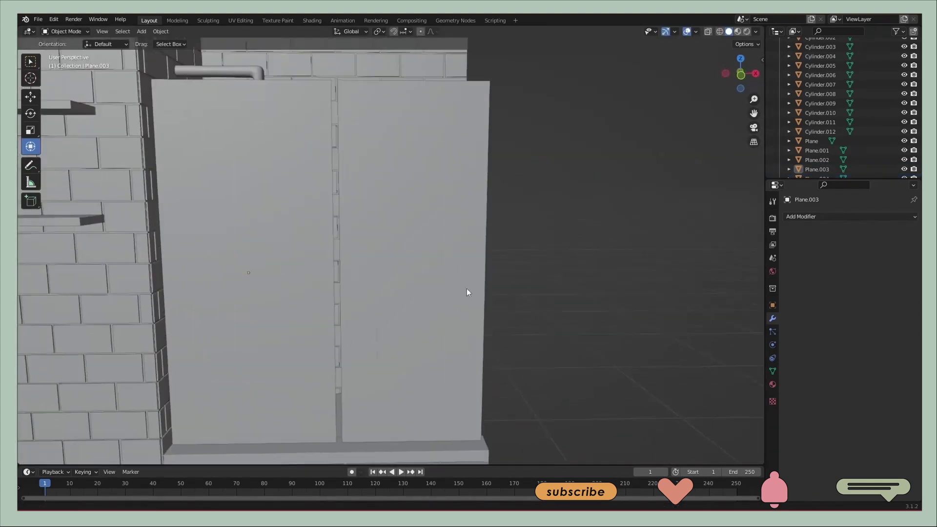
pyautogui.click(467, 293)
pyautogui.moveTo(456, 264)
pyautogui.mouseDown(button='middle')
pyautogui.moveTo(393, 276)
pyautogui.moveTo(360, 306)
pyautogui.moveTo(337, 254)
pyautogui.mouseUp(button='middle')
pyautogui.click(337, 254)
pyautogui.hotkey('ctrl', 'c')
pyautogui.hotkey('ctrl', 'v')
# Add two vertical edge loops to the door panel, dividing it into three columns
pyautogui.rightClick(358, 220)
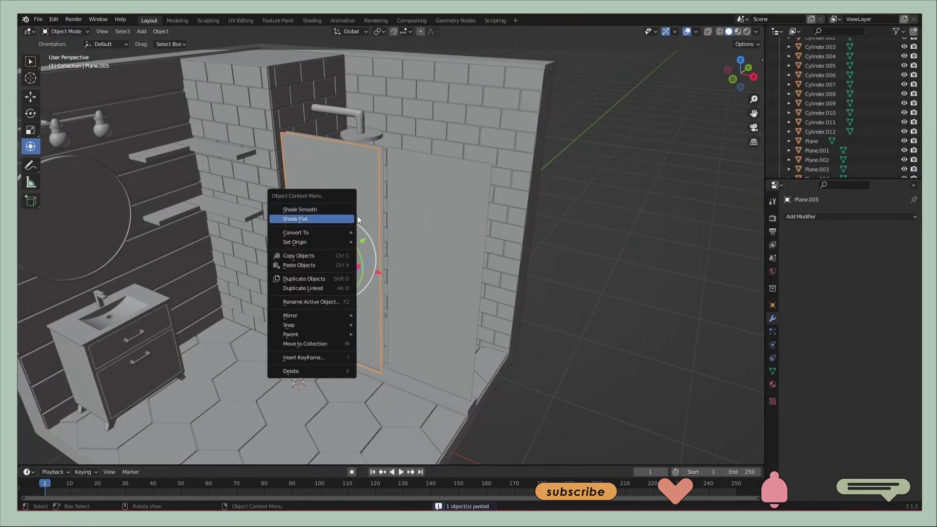
pyautogui.press('Escape')
pyautogui.press('Tab')
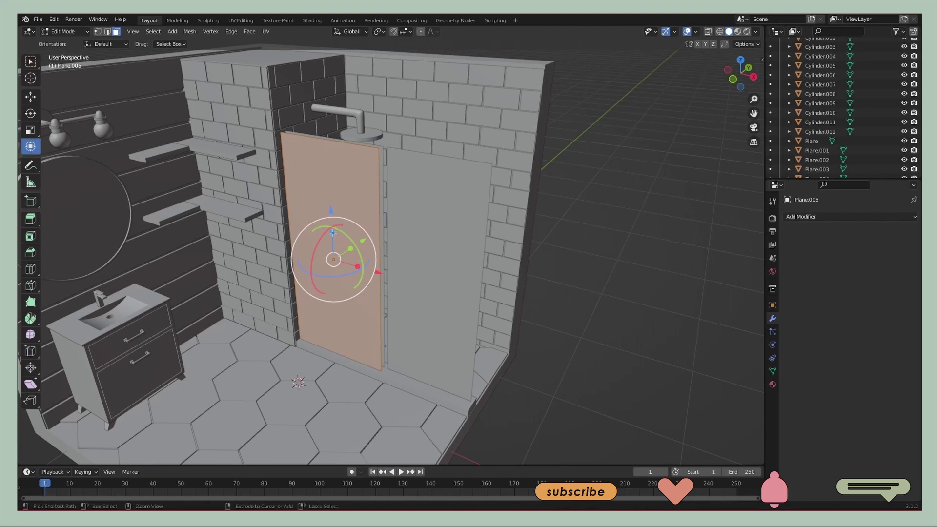
pyautogui.click(337, 153)
pyautogui.rightClick(402, 250)
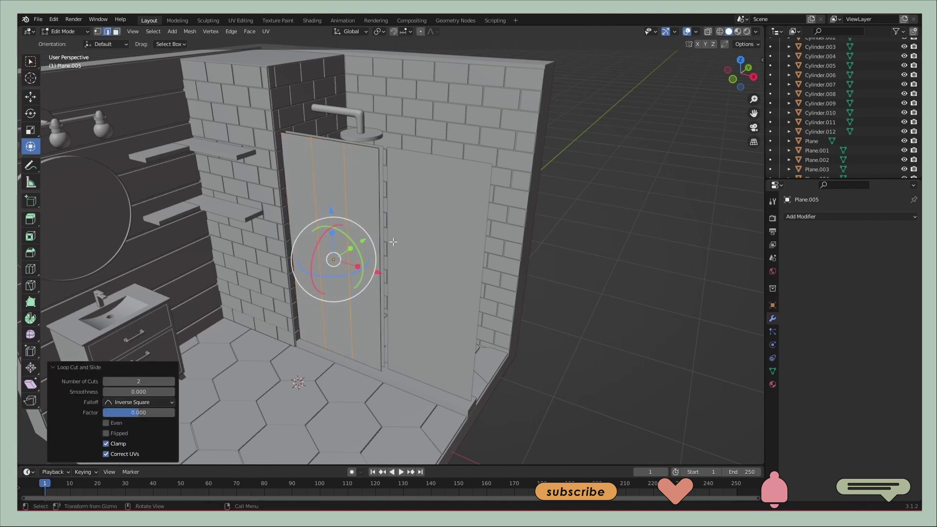
# Add five evenly spaced horizontal edge loops across the door panel
pyautogui.click(324, 174)
pyautogui.rightClick(324, 175)
pyautogui.moveTo(325, 175); pyautogui.dragTo(371, 205, button='middle')
pyautogui.scroll(4, 402, 229)
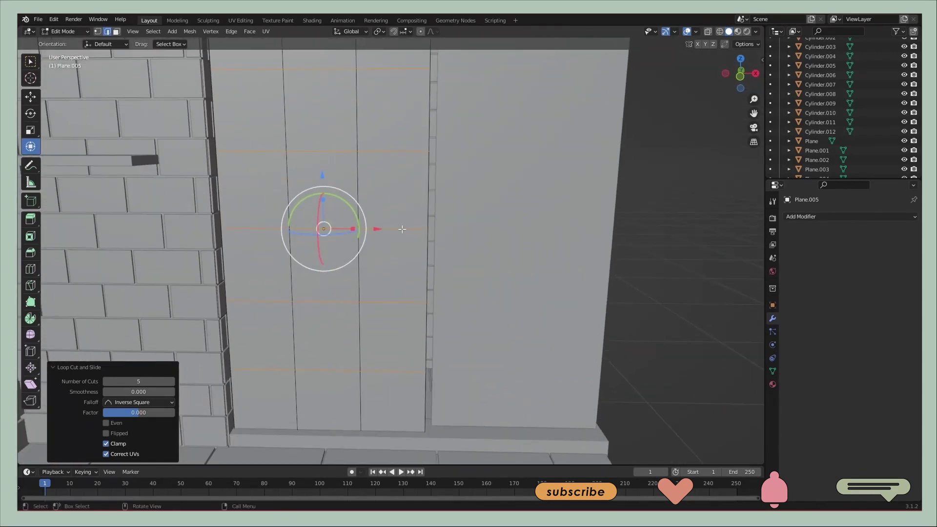
pyautogui.click(402, 228)
pyautogui.rightClick(478, 248)
pyautogui.click(478, 248)
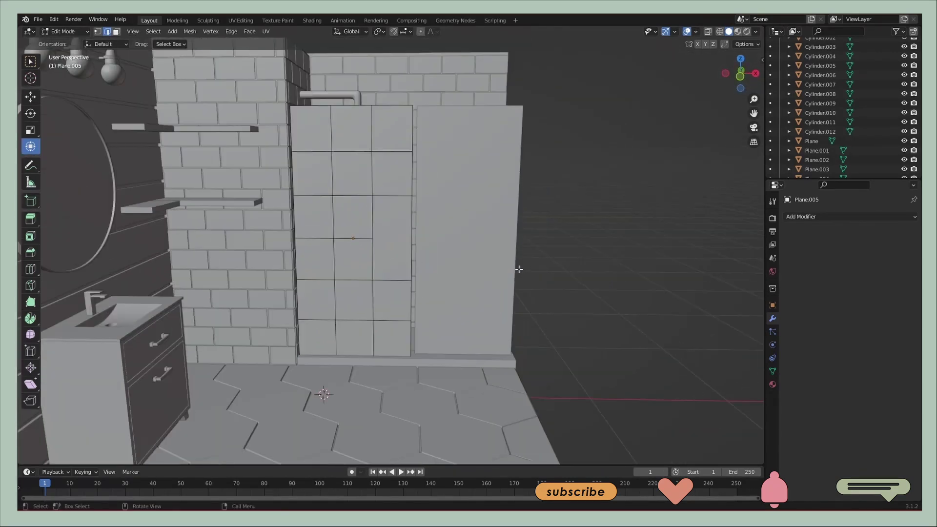
pyautogui.moveTo(503, 265); pyautogui.dragTo(508, 255, button='middle')
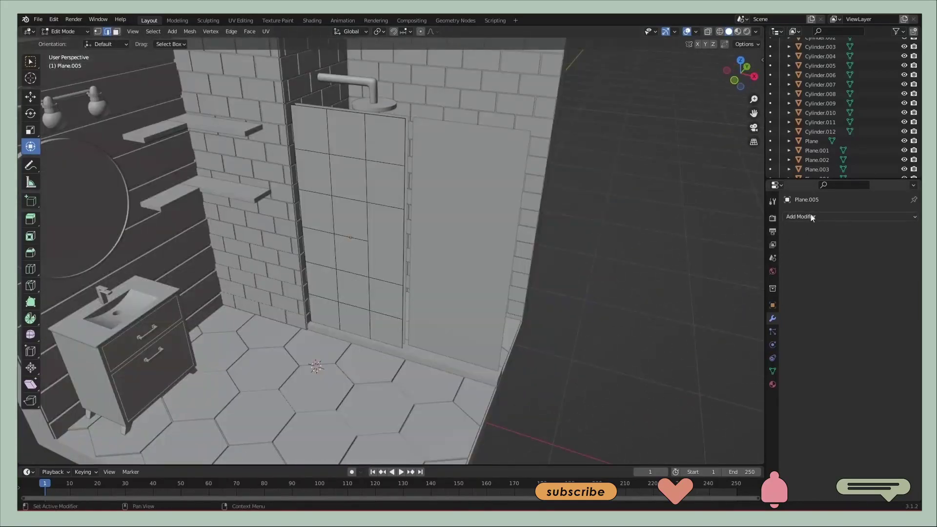
# Give the door a Wireframe modifier, removing the trial Solidify modifier
pyautogui.click(832, 217)
pyautogui.click(729, 378)
pyautogui.click(876, 270)
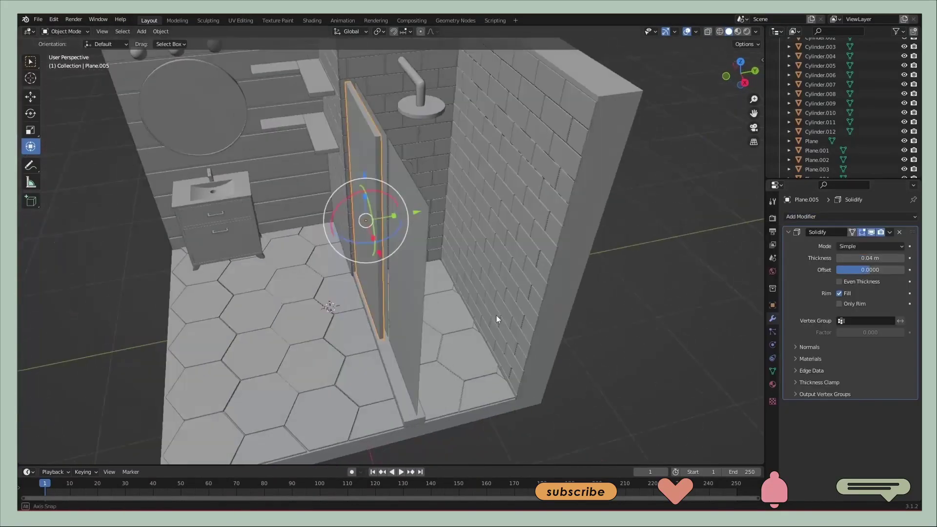
pyautogui.click(804, 215)
pyautogui.click(734, 429)
pyautogui.moveTo(537, 342)
pyautogui.mouseDown(button='middle')
pyautogui.moveTo(500, 318)
pyautogui.moveTo(434, 308)
pyautogui.moveTo(525, 344)
pyautogui.moveTo(417, 318)
pyautogui.moveTo(439, 293)
pyautogui.mouseUp(button='middle')
pyautogui.scroll(4, 488, 312)
pyautogui.click(899, 232)
pyautogui.moveTo(497, 234)
pyautogui.mouseDown(button='middle')
pyautogui.moveTo(448, 212)
pyautogui.moveTo(435, 219)
pyautogui.mouseUp(button='middle')
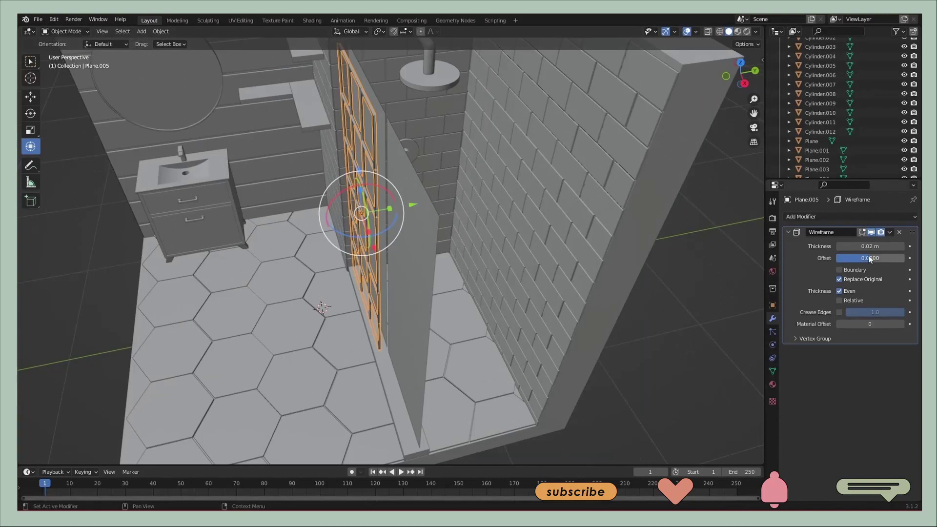
pyautogui.moveTo(513, 293)
pyautogui.mouseDown(button='middle')
pyautogui.moveTo(560, 242)
pyautogui.moveTo(552, 171)
pyautogui.moveTo(634, 240)
pyautogui.moveTo(508, 251)
pyautogui.moveTo(581, 257)
pyautogui.moveTo(613, 236)
pyautogui.moveTo(389, 162)
pyautogui.mouseUp(button='middle')
# Duplicate the other glass panel and cut a vertical edge loop down its centre
pyautogui.click(389, 162)
pyautogui.hotkey('ctrl', 'c')
pyautogui.hotkey('ctrl', 'v')
pyautogui.moveTo(497, 253)
pyautogui.mouseDown(button='middle')
pyautogui.moveTo(424, 268)
pyautogui.moveTo(517, 253)
pyautogui.moveTo(456, 248)
pyautogui.mouseUp(button='middle')
pyautogui.press('Tab')
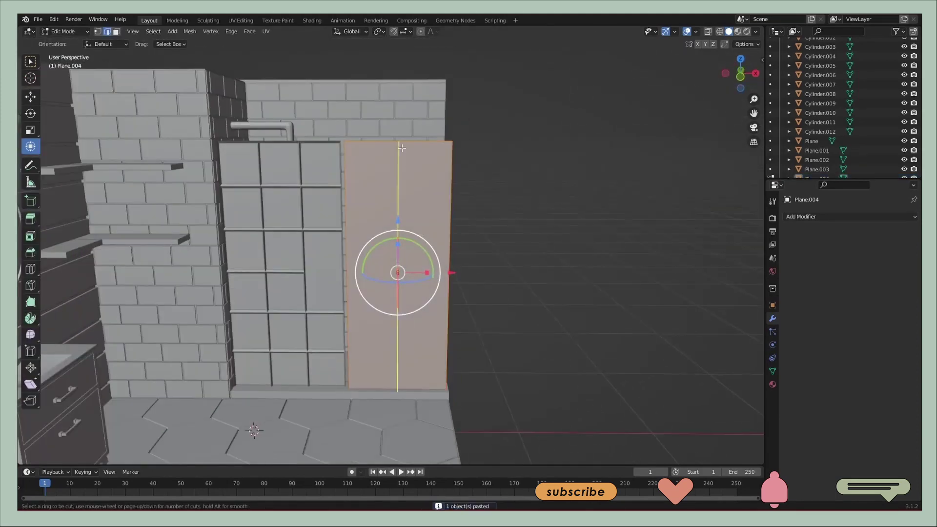
pyautogui.click(402, 148)
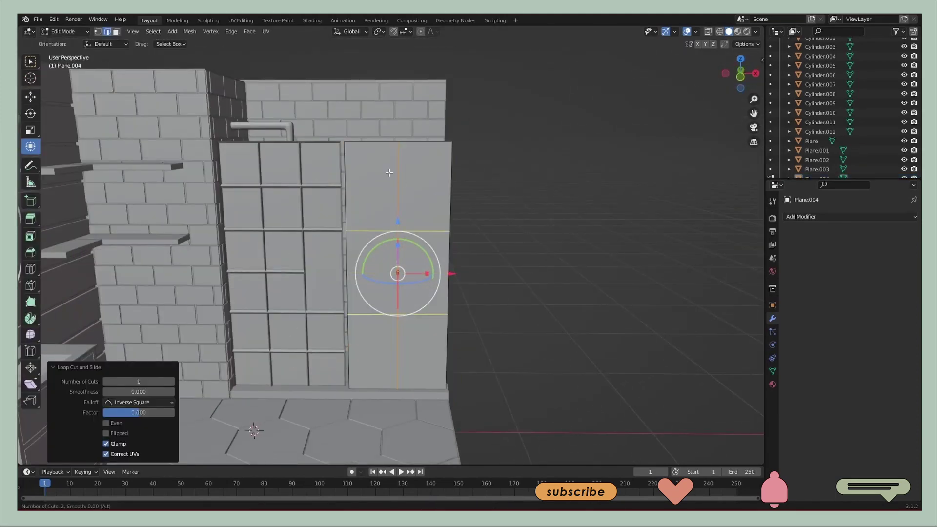
pyautogui.moveTo(390, 172)
pyautogui.mouseDown(button='middle')
pyautogui.moveTo(540, 265)
pyautogui.moveTo(495, 282)
pyautogui.moveTo(517, 274)
pyautogui.mouseUp(button='middle')
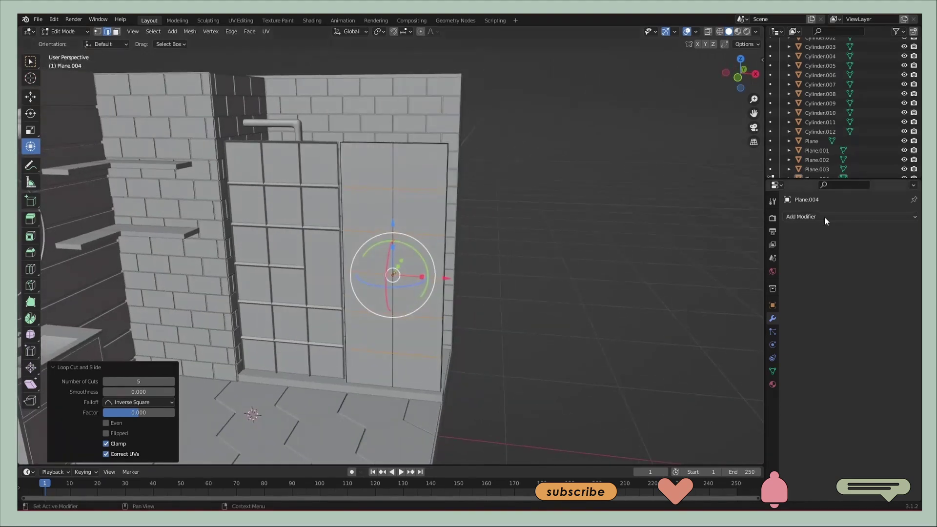
pyautogui.press('Tab')
# Add a Wireframe modifier to the new glass panel
pyautogui.click(824, 217)
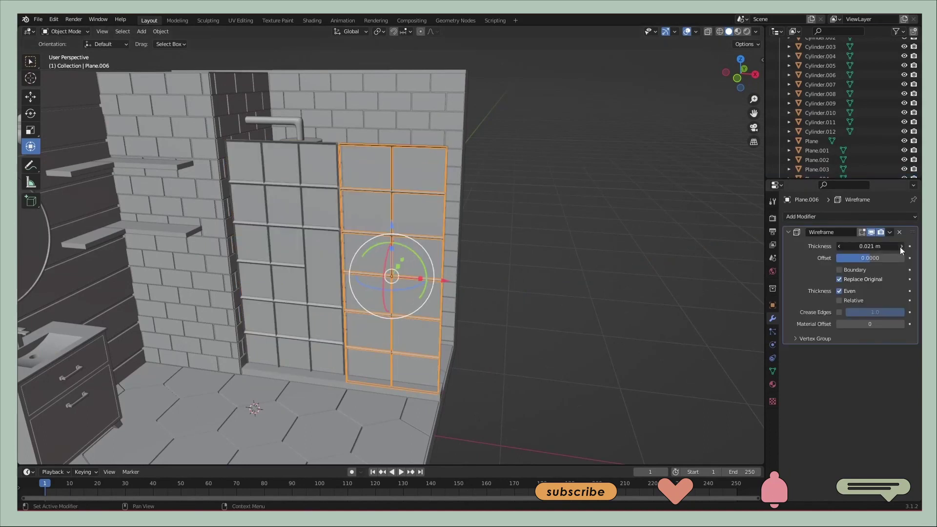
pyautogui.scroll(-5, 537, 274)
pyautogui.moveTo(537, 273)
pyautogui.mouseDown(button='middle')
pyautogui.moveTo(567, 327)
pyautogui.moveTo(488, 293)
pyautogui.moveTo(640, 276)
pyautogui.moveTo(586, 263)
pyautogui.moveTo(613, 267)
pyautogui.moveTo(230, 288)
pyautogui.mouseUp(button='middle')
# Paste a copy of the vanity drawer handle and slide it along X onto the shower door
pyautogui.hotkey('ctrl', 'v')
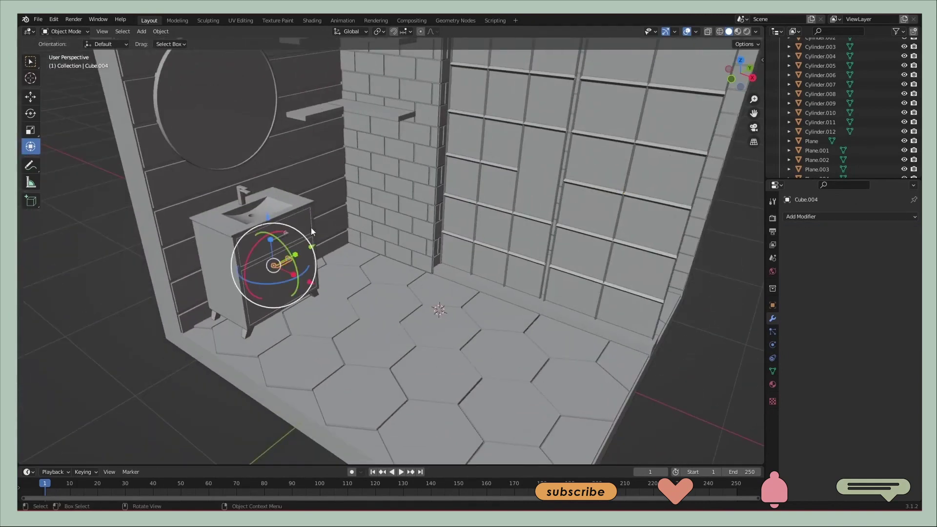
pyautogui.press('g')
pyautogui.press('x')
pyautogui.click(455, 321)
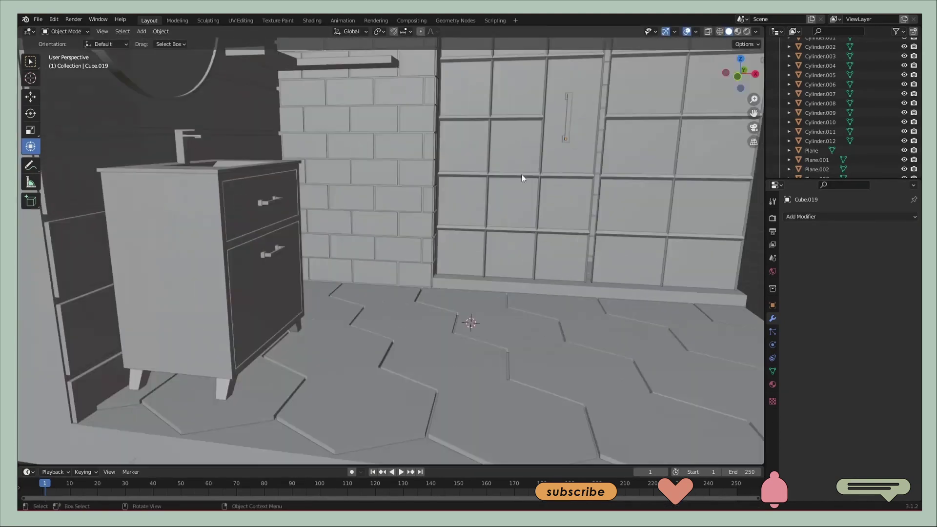
pyautogui.scroll(-6, 522, 174)
pyautogui.moveTo(616, 274)
pyautogui.mouseDown(button='middle')
pyautogui.moveTo(600, 307)
pyautogui.moveTo(567, 326)
pyautogui.mouseUp(button='middle')
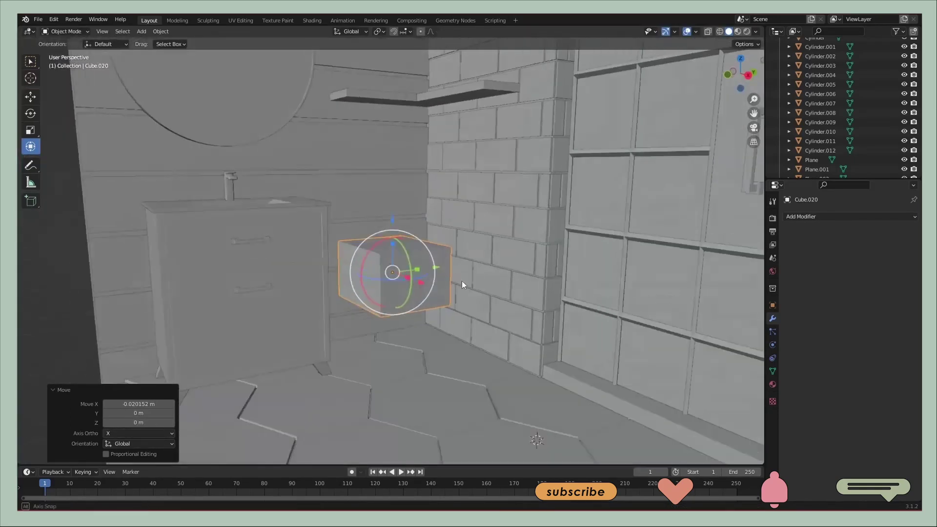
# Smooth the small cube with level-4 subdivision and inset its top face
pyautogui.hotkey('ctrl', '1')
pyautogui.click(901, 257)
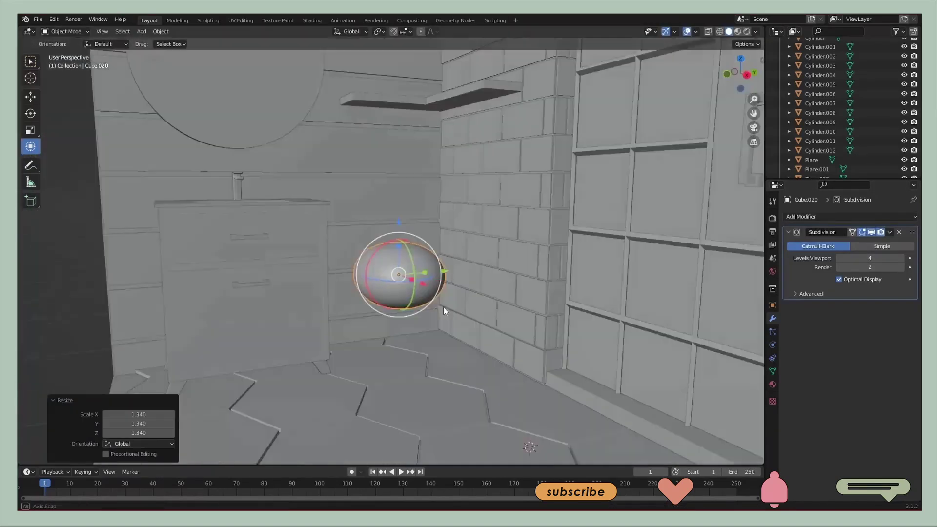
pyautogui.press('Tab')
pyautogui.click(577, 283)
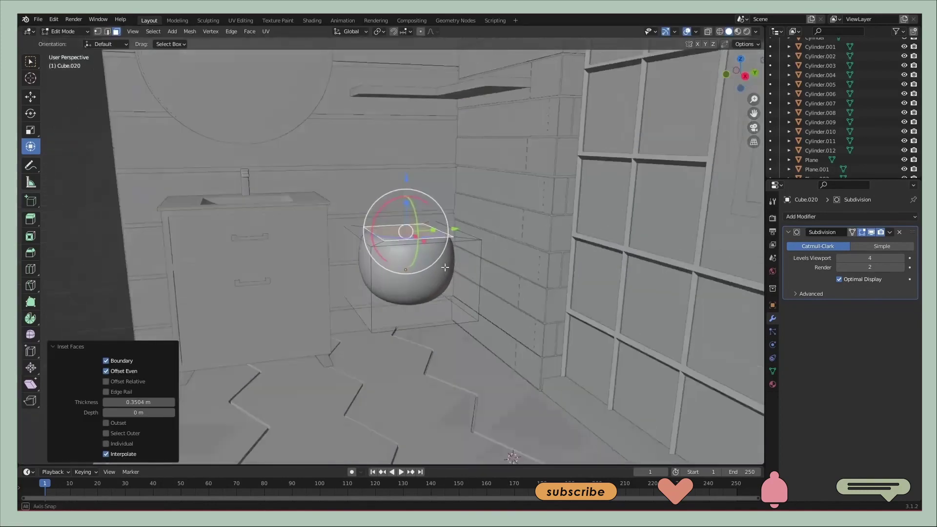
# Raise the bowl's bottom face, shrink it to 0.659 and narrow the bowl front to back
pyautogui.moveTo(577, 283)
pyautogui.mouseDown(button='middle')
pyautogui.moveTo(359, 345)
pyautogui.moveTo(439, 331)
pyautogui.mouseUp(button='middle')
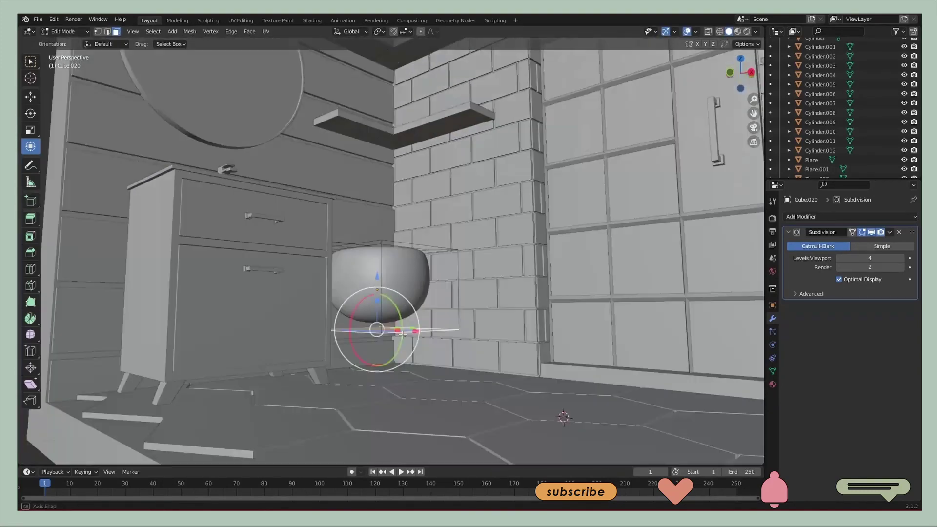
pyautogui.press('g')
pyautogui.press('z')
pyautogui.click(516, 308)
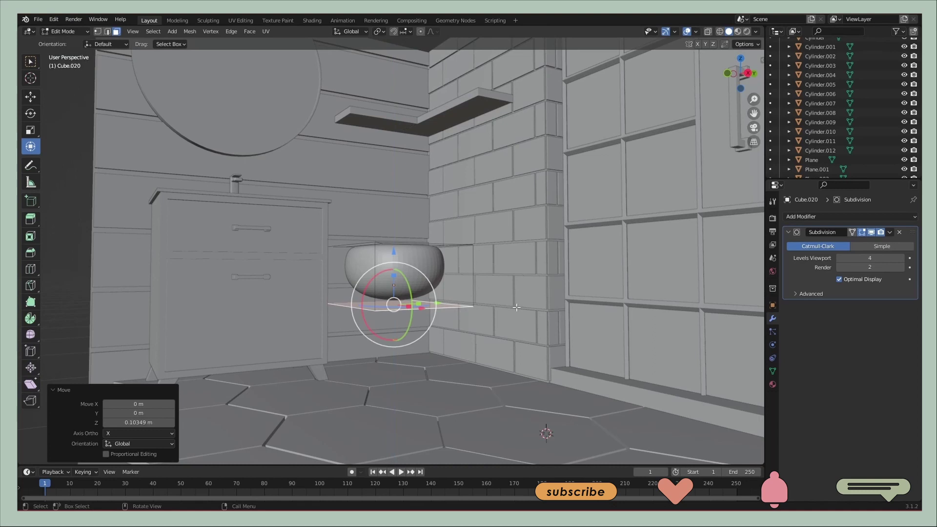
pyautogui.click(467, 285)
pyautogui.moveTo(467, 285); pyautogui.dragTo(389, 316, button='middle')
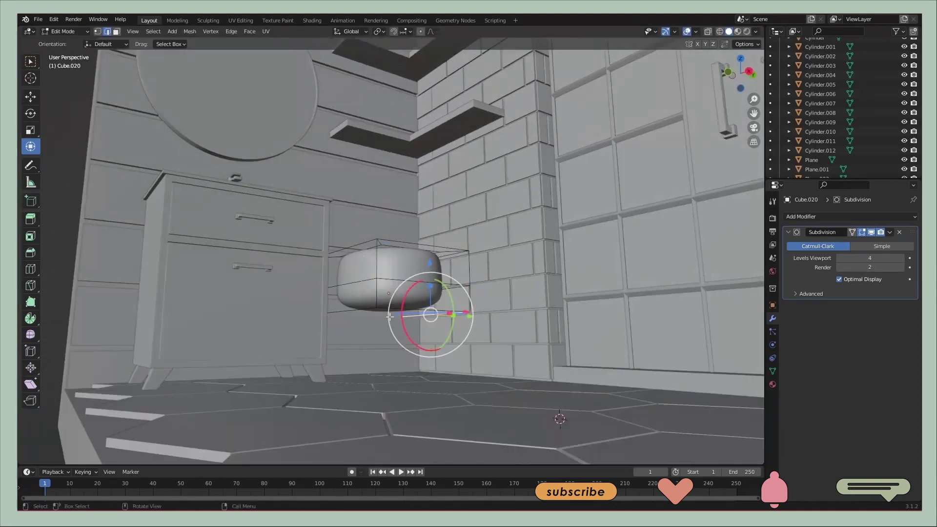
pyautogui.click(530, 310)
pyautogui.moveTo(529, 310); pyautogui.dragTo(453, 236, button='middle')
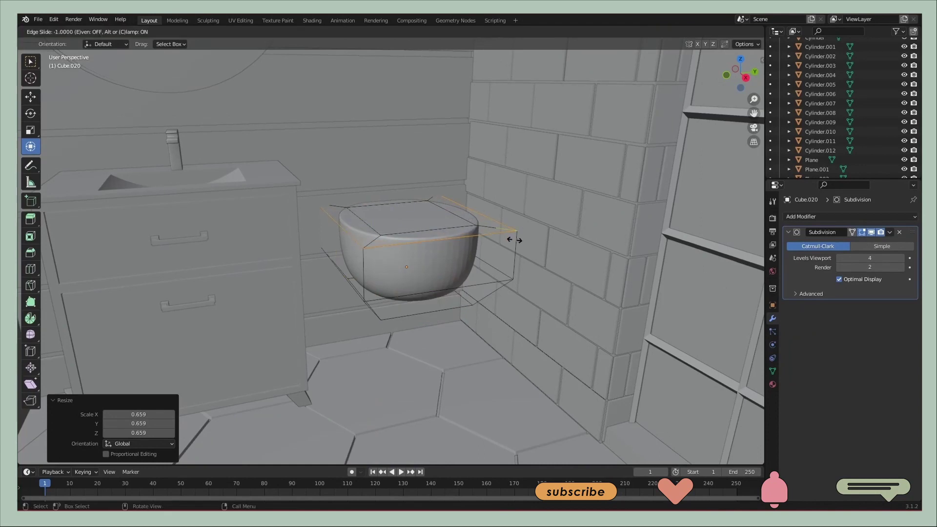
pyautogui.click(514, 239)
pyautogui.press('Tab')
# Reselect the toilet bowl, duplicate its top face and separate it as a lid object
pyautogui.moveTo(429, 229)
pyautogui.mouseDown(button='middle')
pyautogui.moveTo(447, 204)
pyautogui.moveTo(500, 180)
pyautogui.mouseUp(button='middle')
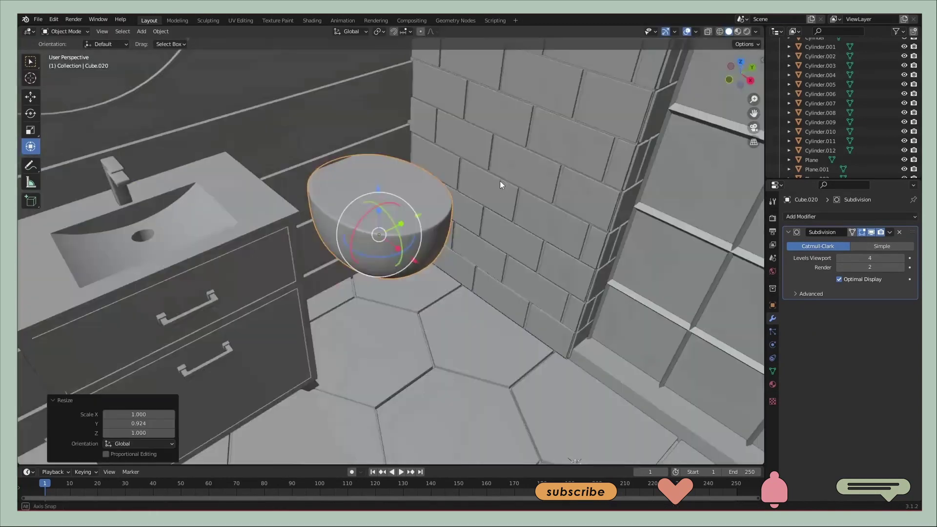
pyautogui.scroll(-5, 500, 180)
pyautogui.click(454, 297)
pyautogui.moveTo(455, 296); pyautogui.dragTo(408, 281, button='middle')
pyautogui.click(408, 280)
pyautogui.scroll(5, 824, 141)
pyautogui.click(773, 372)
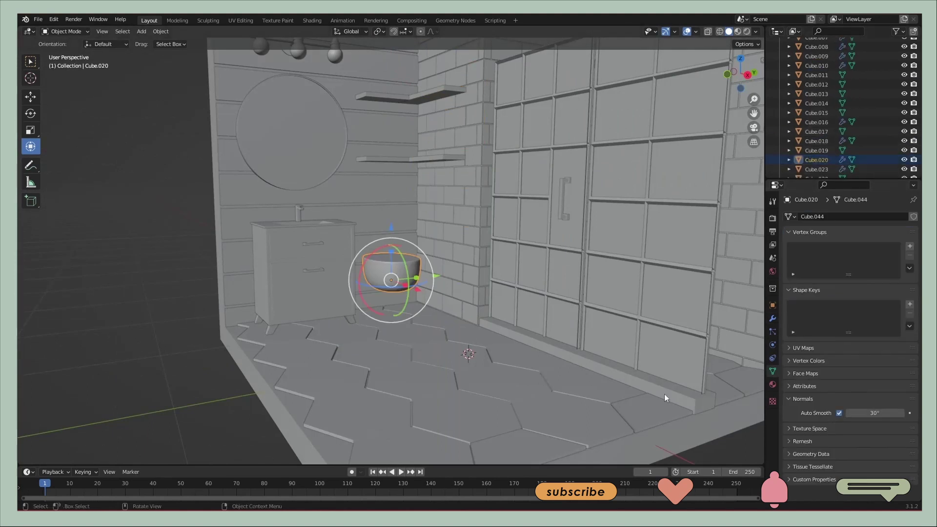
pyautogui.press('KP_Decimal')
pyautogui.moveTo(403, 308)
pyautogui.mouseDown(button='middle')
pyautogui.moveTo(446, 299)
pyautogui.moveTo(384, 268)
pyautogui.mouseUp(button='middle')
pyautogui.press('Tab')
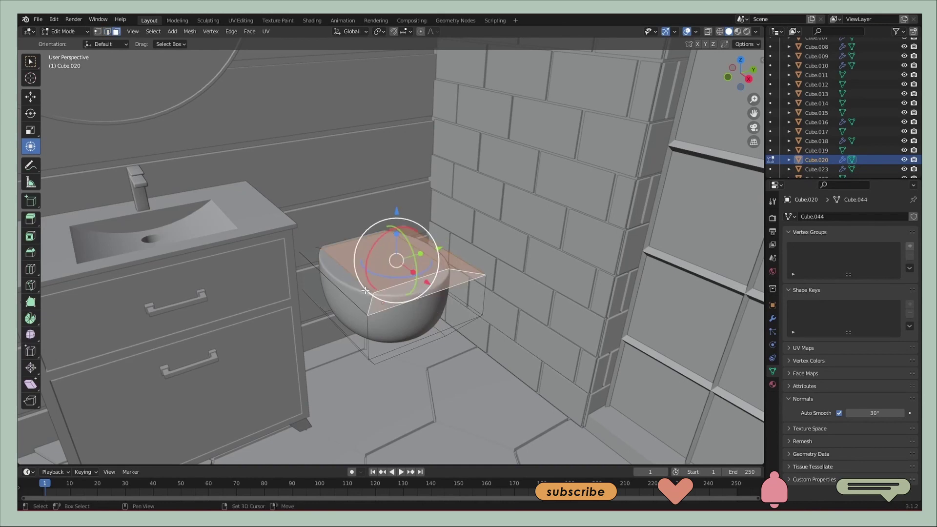
pyautogui.click(561, 310)
pyautogui.press('Tab')
# Extrude the lid upward, nudge it vertically and scale it to fit the bowl
pyautogui.click(386, 317)
pyautogui.press('KP_Decimal')
pyautogui.moveTo(394, 236)
pyautogui.mouseDown(button='middle')
pyautogui.moveTo(398, 277)
pyautogui.moveTo(435, 252)
pyautogui.mouseUp(button='middle')
pyautogui.press('Tab')
pyautogui.click(414, 256)
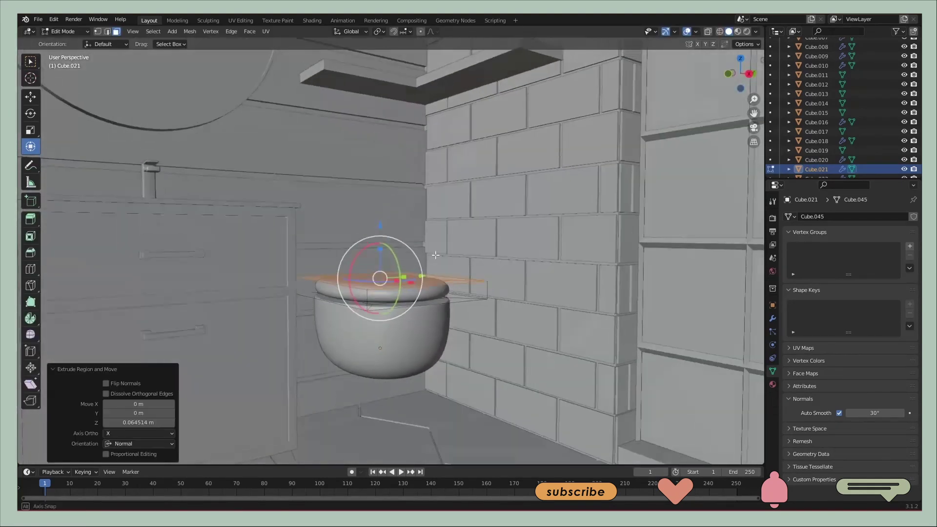
pyautogui.click(496, 272)
pyautogui.moveTo(496, 272); pyautogui.dragTo(476, 291, button='middle')
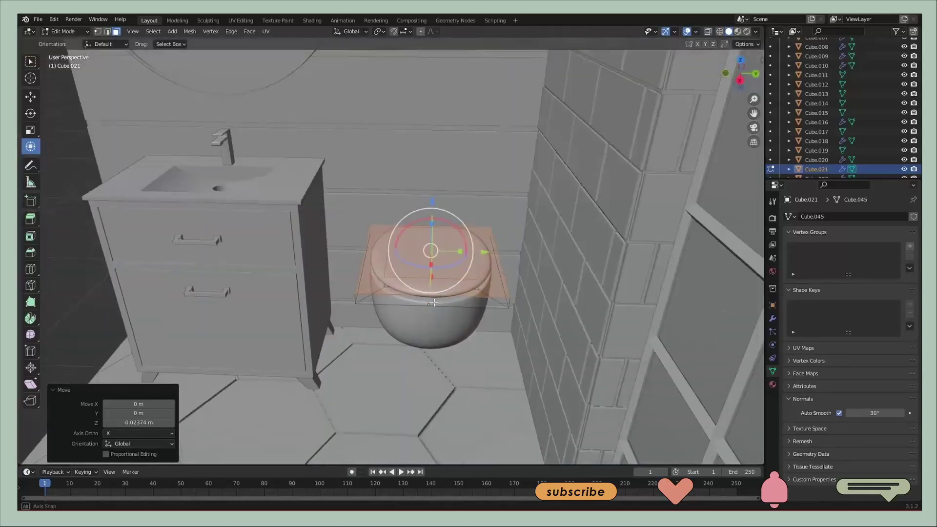
pyautogui.press('Tab')
pyautogui.click(386, 313)
pyautogui.moveTo(386, 312); pyautogui.dragTo(407, 297, button='middle')
pyautogui.click(501, 297)
# Finish the lid's vertical placement and zoom out to the whole bathroom
pyautogui.click(369, 293)
pyautogui.scroll(-6, 443, 284)
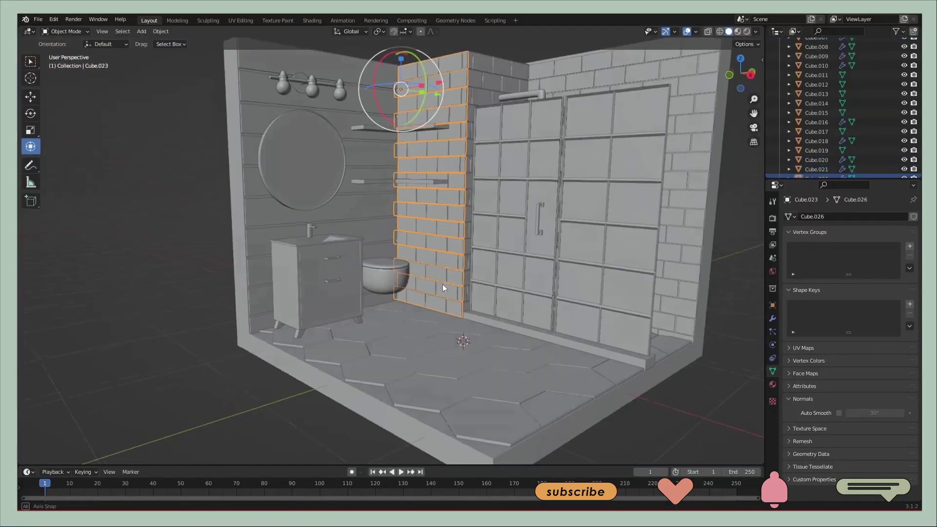
pyautogui.moveTo(442, 284); pyautogui.dragTo(651, 315, button='middle')
pyautogui.scroll(-3, 438, 294)
pyautogui.moveTo(438, 295)
pyautogui.mouseDown(button='middle')
pyautogui.moveTo(431, 268)
pyautogui.moveTo(488, 264)
pyautogui.mouseUp(button='middle')
pyautogui.scroll(2, 432, 268)
pyautogui.scroll(3, 487, 288)
pyautogui.scroll(3, 432, 263)
# Add a flattened, rotated cube as the flush plate on the wall
pyautogui.hotkey('shift', 'a')
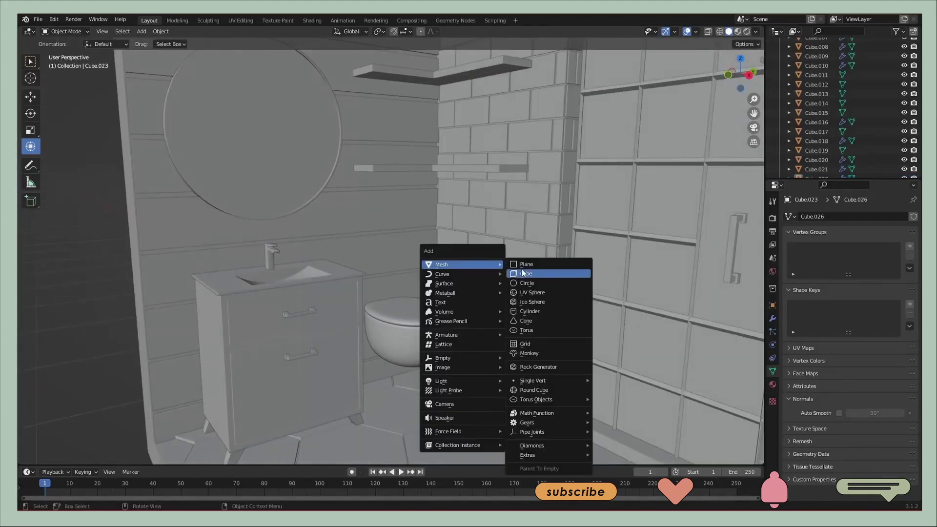
pyautogui.click(532, 276)
pyautogui.press('s')
pyautogui.press('s')
pyautogui.press('z')
pyautogui.press('r')
pyautogui.click(489, 288)
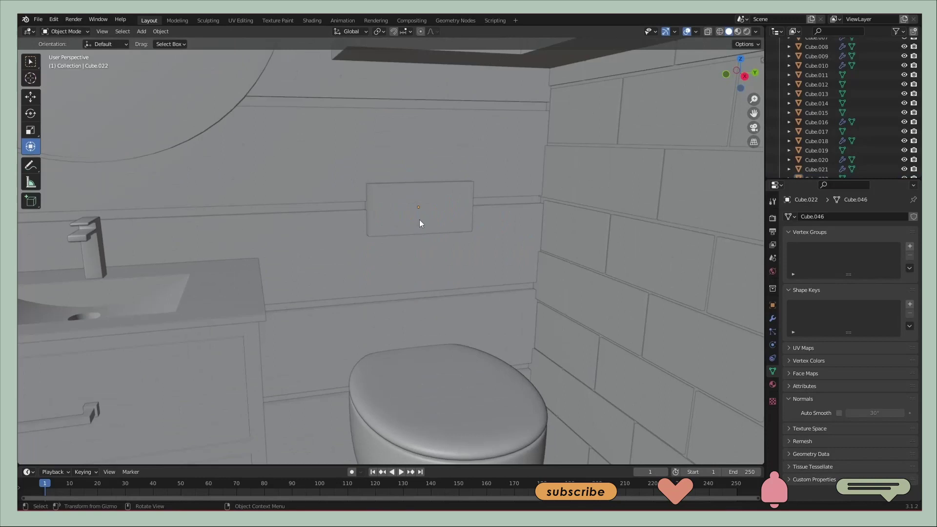
# Add a cylinder, flatten it to 0.206 and rotate it 90° on Y into an upright disc
pyautogui.hotkey('shift', 'a')
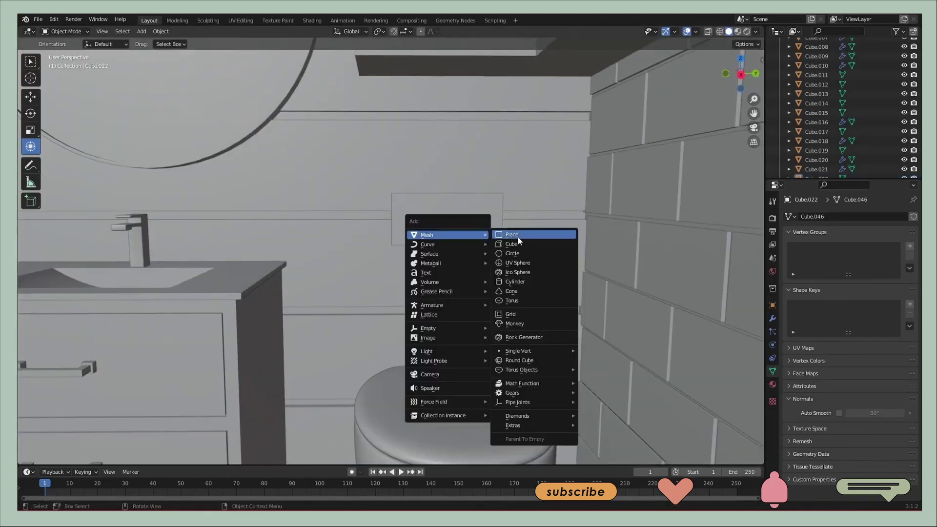
pyautogui.click(512, 286)
pyautogui.press('s')
pyautogui.press('z')
pyautogui.click(459, 293)
pyautogui.press('g')
pyautogui.press('z')
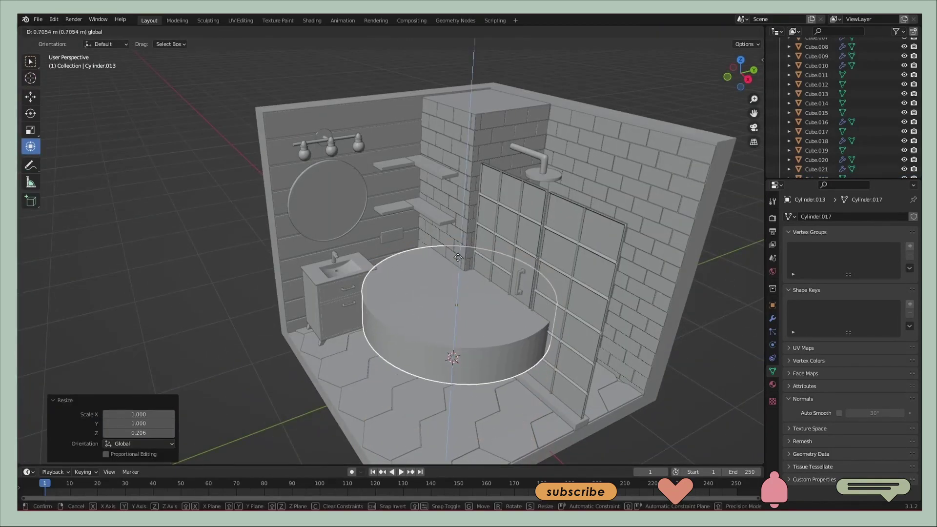
pyautogui.click(456, 295)
pyautogui.press('r')
pyautogui.press('y')
pyautogui.press('9')
pyautogui.press('0')
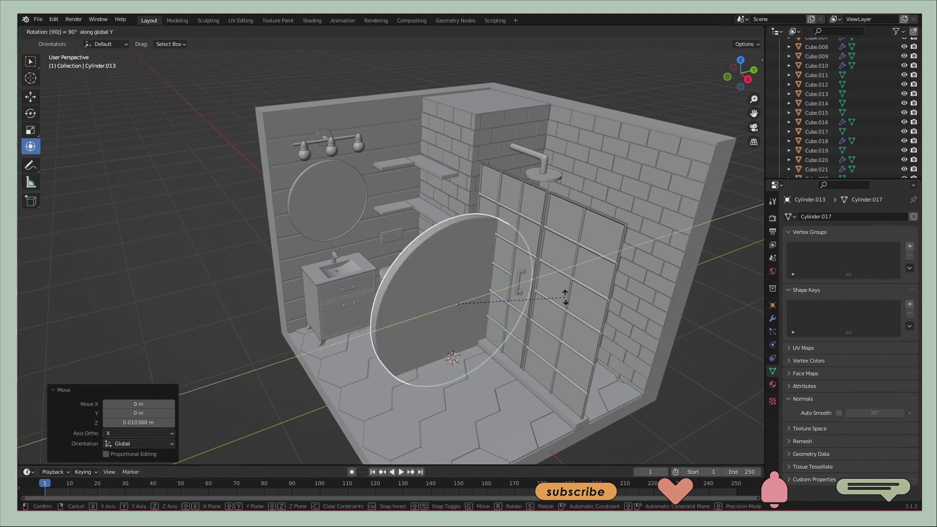
pyautogui.press('Return')
# Shrink the disc and slide it along X onto the flush plate as a button
pyautogui.press('s')
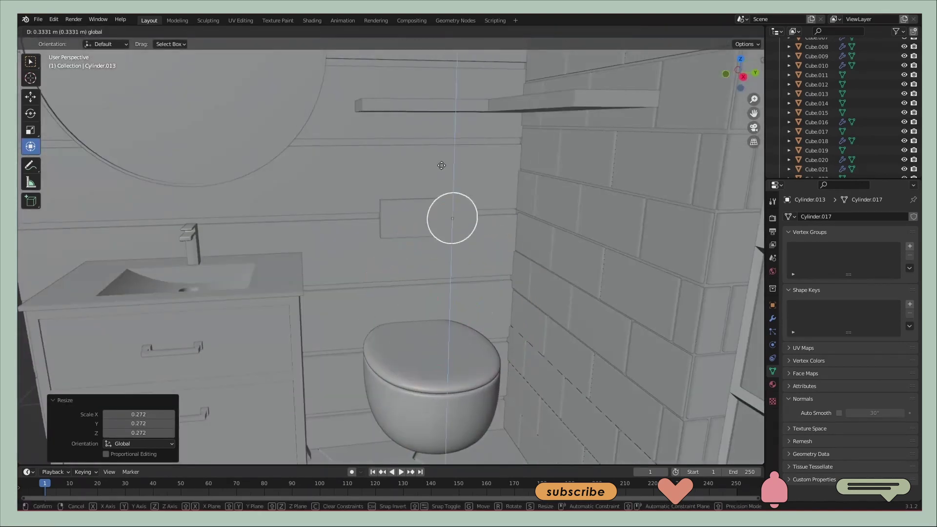
pyautogui.moveTo(506, 222); pyautogui.dragTo(565, 218, button='middle')
pyautogui.press('g')
pyautogui.press('x')
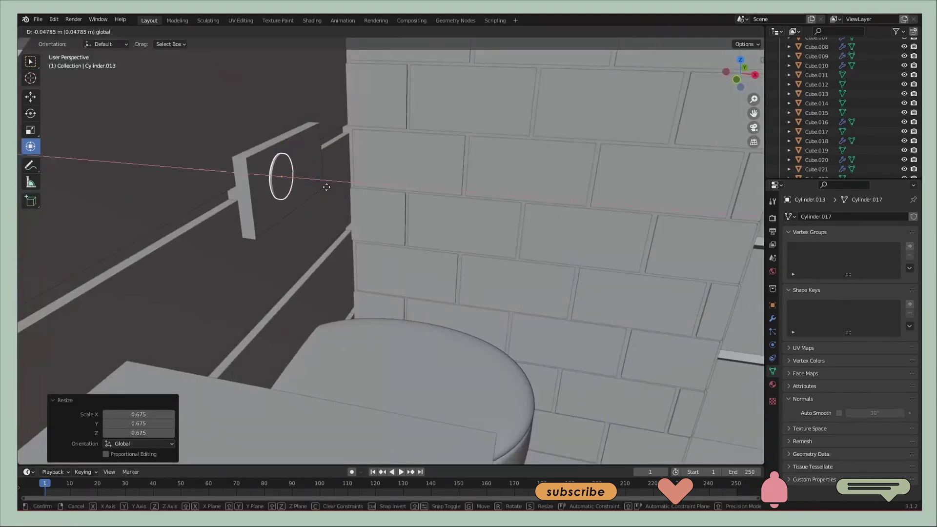
pyautogui.moveTo(333, 176); pyautogui.dragTo(411, 119, button='middle')
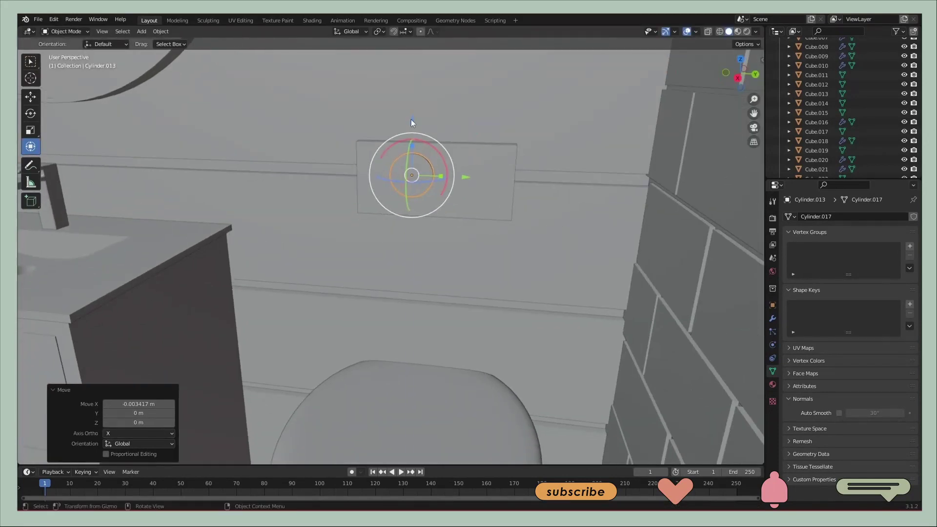
pyautogui.moveTo(411, 119); pyautogui.dragTo(413, 124)
pyautogui.moveTo(412, 124); pyautogui.dragTo(465, 156, button='middle')
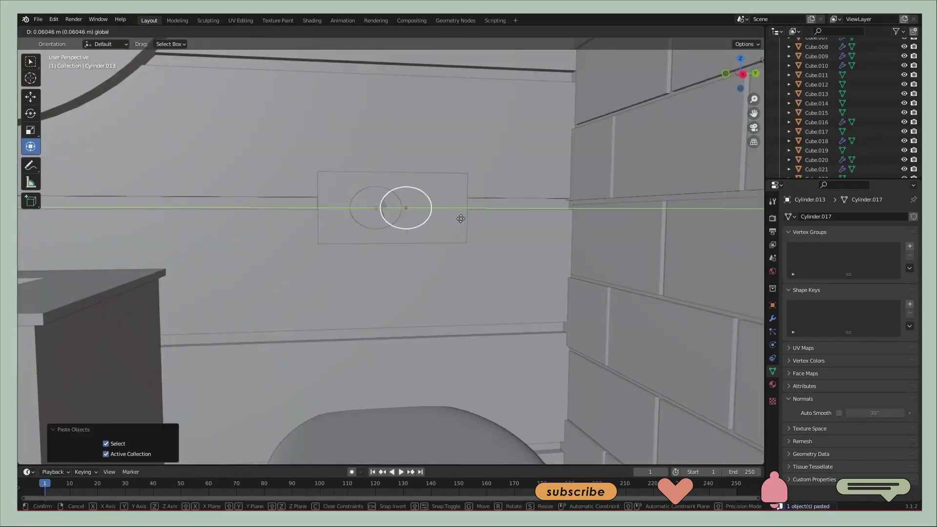
pyautogui.moveTo(483, 231); pyautogui.dragTo(330, 184, button='middle')
pyautogui.click(350, 195)
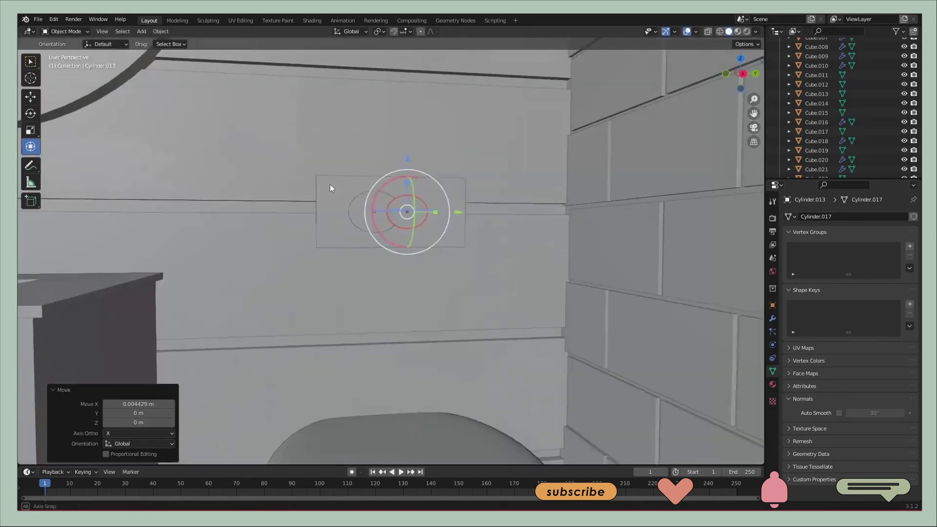
# Select the small cylinder on the wall shelf
pyautogui.scroll(-5, 506, 215)
pyautogui.scroll(-4, 420, 261)
pyautogui.scroll(5, 421, 261)
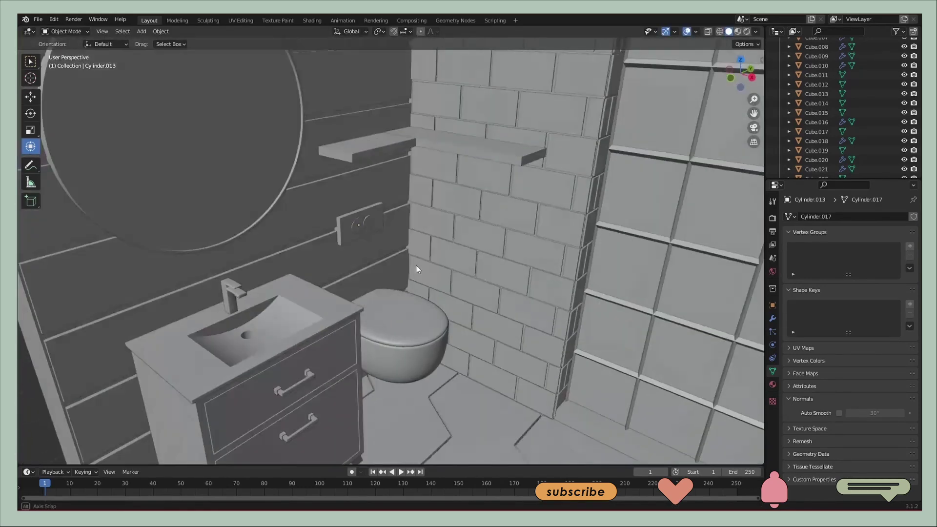
pyautogui.scroll(-5, 393, 256)
pyautogui.moveTo(394, 255)
pyautogui.mouseDown(button='middle')
pyautogui.moveTo(357, 253)
pyautogui.moveTo(337, 200)
pyautogui.mouseUp(button='middle')
pyautogui.click(339, 200)
pyautogui.scroll(3, 367, 159)
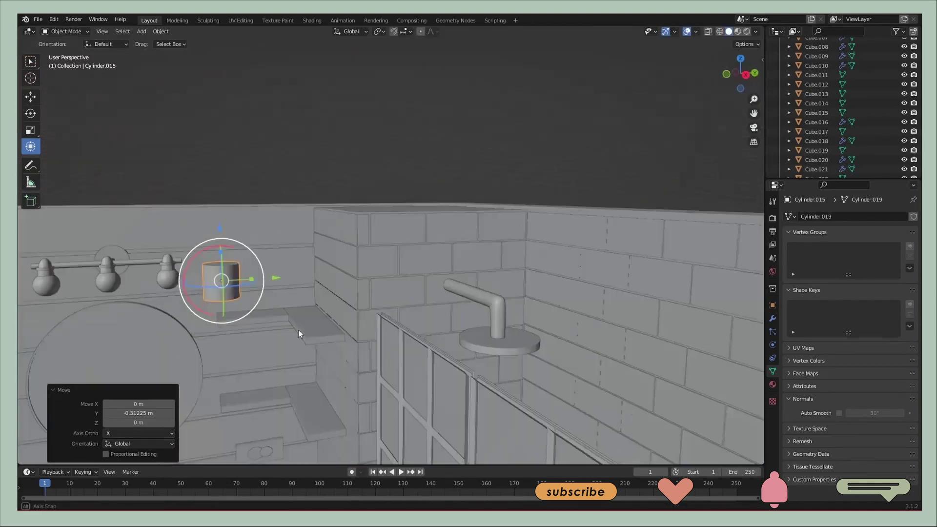
# Position the shelf cylinder, shade it smooth and hollow it into a cup
pyautogui.scroll(3, 311, 298)
pyautogui.click(264, 268)
pyautogui.moveTo(264, 268)
pyautogui.mouseDown(button='middle')
pyautogui.moveTo(308, 335)
pyautogui.moveTo(292, 303)
pyautogui.moveTo(283, 303)
pyautogui.moveTo(417, 310)
pyautogui.moveTo(429, 361)
pyautogui.mouseUp(button='middle')
pyautogui.click(370, 339)
pyautogui.scroll(-10, 852, 150)
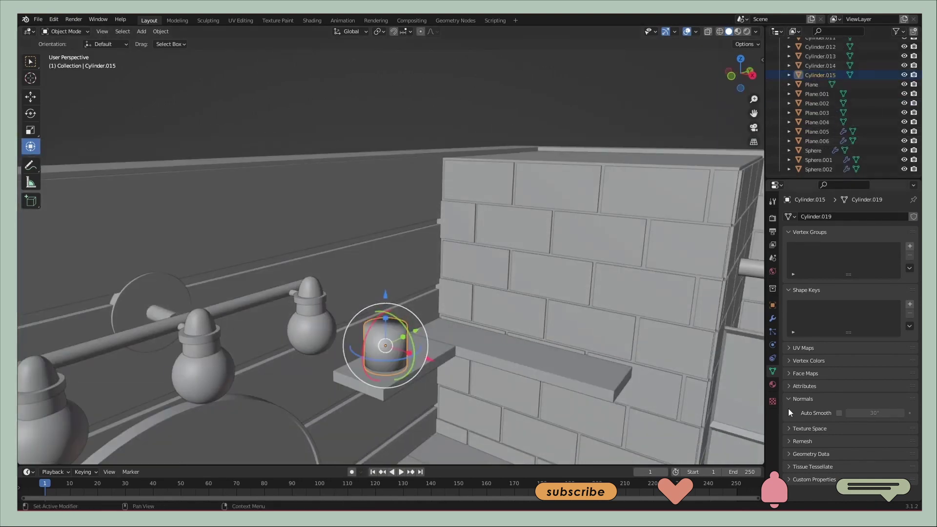
pyautogui.moveTo(488, 356); pyautogui.dragTo(418, 342, button='middle')
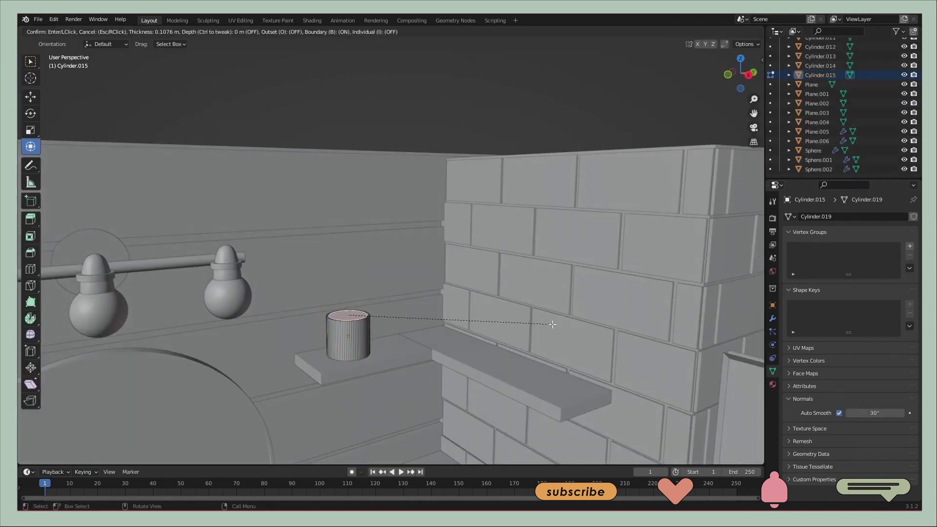
pyautogui.press('Tab')
# Place a copy of the cup onto the lower corner shelf
pyautogui.moveTo(504, 351); pyautogui.dragTo(404, 311, button='middle')
pyautogui.click(410, 347)
pyautogui.moveTo(410, 346); pyautogui.dragTo(454, 288, button='middle')
pyautogui.click(446, 393)
pyautogui.moveTo(446, 385)
pyautogui.mouseDown(button='middle')
pyautogui.moveTo(483, 385)
pyautogui.moveTo(508, 361)
pyautogui.moveTo(469, 382)
pyautogui.mouseUp(button='middle')
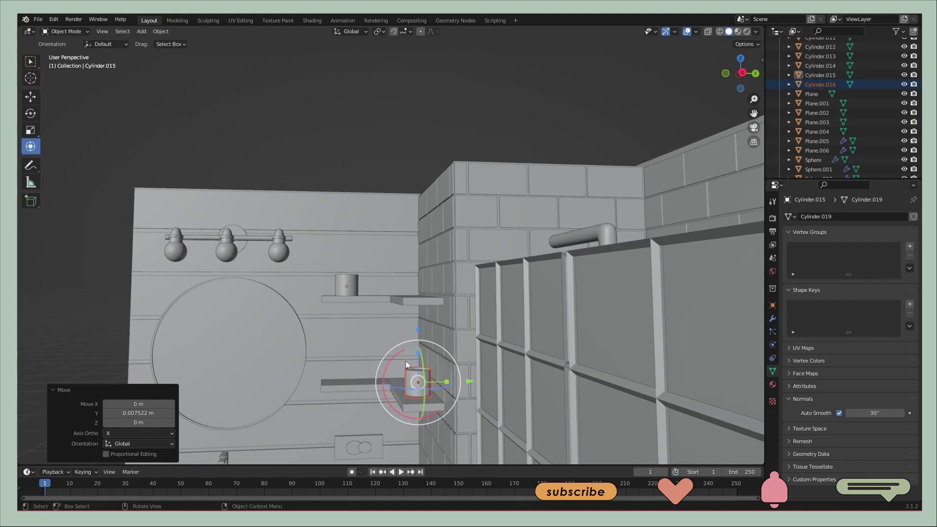
pyautogui.scroll(-5, 429, 366)
pyautogui.click(481, 356)
pyautogui.scroll(5, 509, 340)
# Add a new cube near the shelves
pyautogui.moveTo(508, 341)
pyautogui.mouseDown(button='middle')
pyautogui.moveTo(489, 344)
pyautogui.moveTo(471, 300)
pyautogui.moveTo(408, 291)
pyautogui.mouseUp(button='middle')
pyautogui.scroll(3, 443, 334)
pyautogui.scroll(-3, 443, 335)
pyautogui.scroll(4, 470, 306)
pyautogui.hotkey('shift', 'a')
pyautogui.click(508, 160)
pyautogui.scroll(-5, 510, 154)
pyautogui.scroll(2, 469, 429)
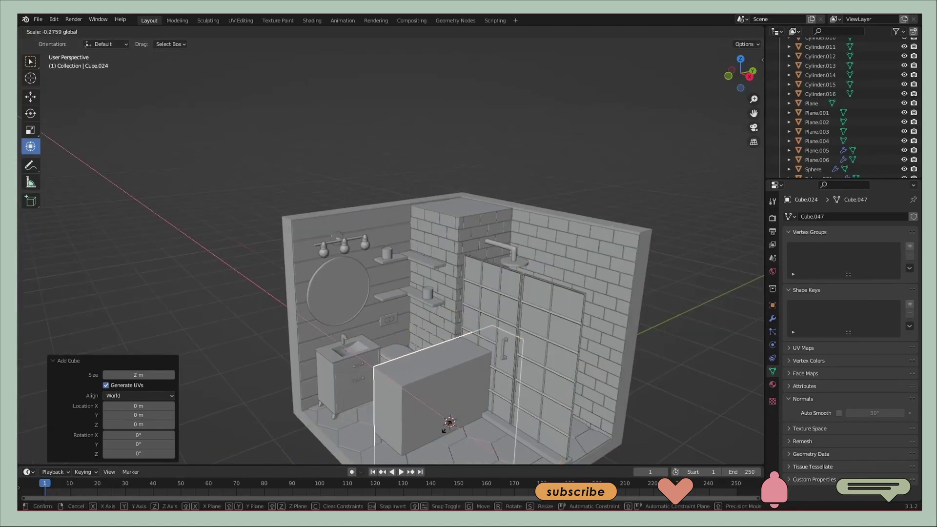
# Scale the cube thin and taper its mesh into a leaf shape
pyautogui.press('x')
pyautogui.click(456, 428)
pyautogui.click(450, 424)
pyautogui.moveTo(450, 424); pyautogui.dragTo(396, 356, button='middle')
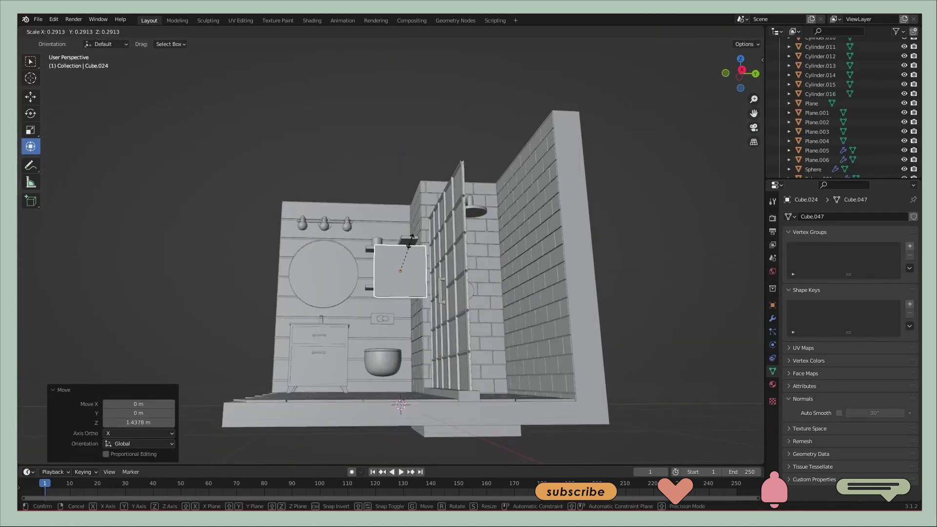
pyautogui.press('Tab')
pyautogui.scroll(3, 443, 297)
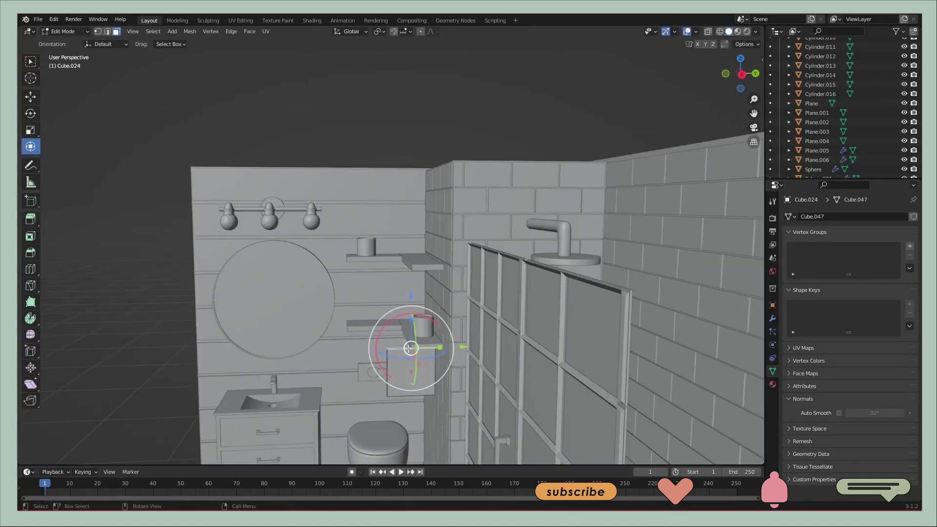
pyautogui.moveTo(457, 344); pyautogui.dragTo(417, 271, button='middle')
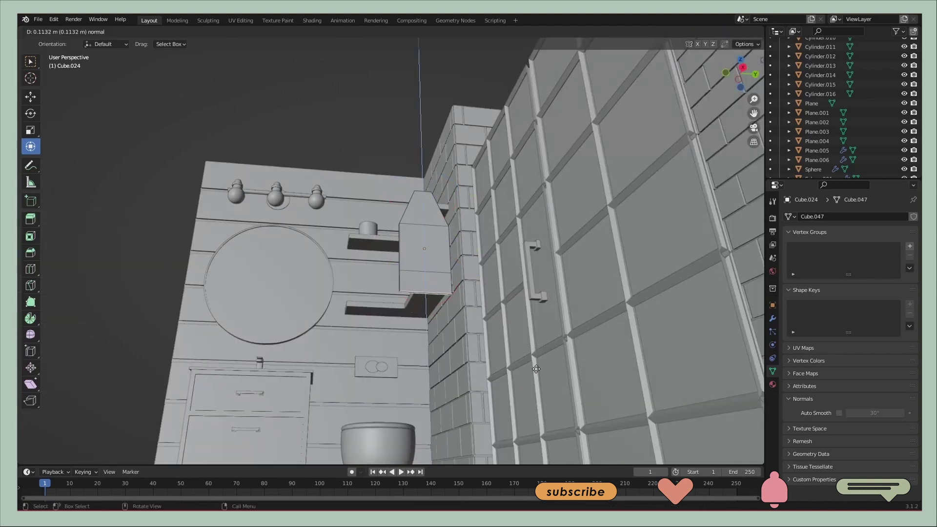
pyautogui.click(436, 371)
pyautogui.moveTo(436, 371); pyautogui.dragTo(557, 358, button='middle')
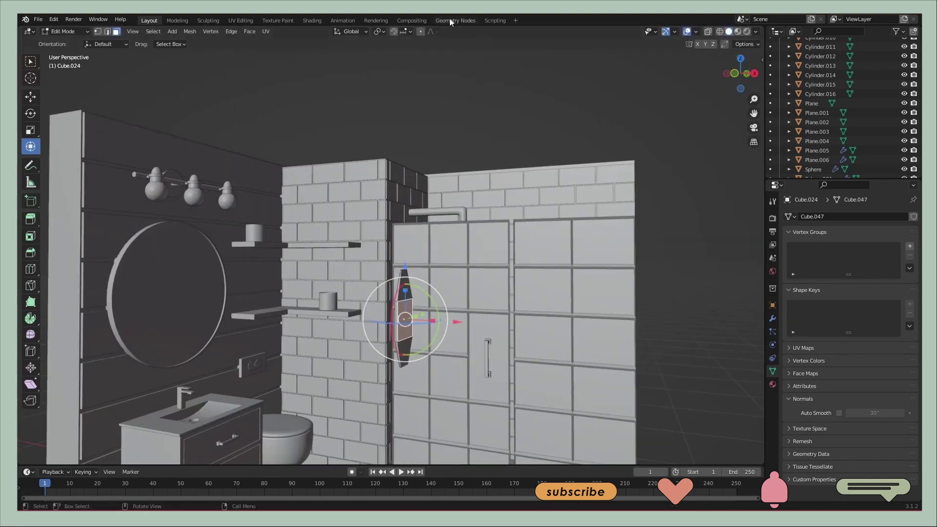
pyautogui.press('Tab')
# Give the leaf a Subdivision Surface modifier and smooth shading
pyautogui.moveTo(574, 307); pyautogui.dragTo(601, 313, button='middle')
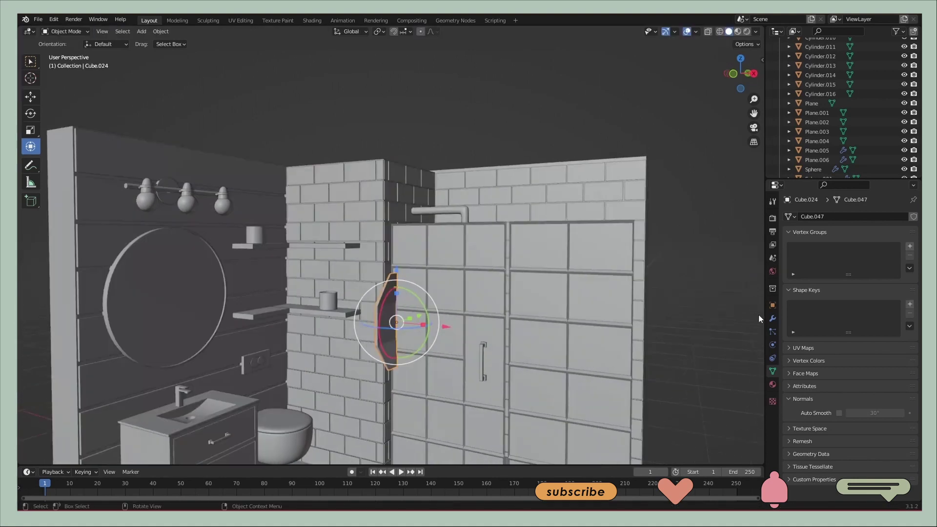
pyautogui.click(773, 319)
pyautogui.click(849, 216)
pyautogui.click(738, 389)
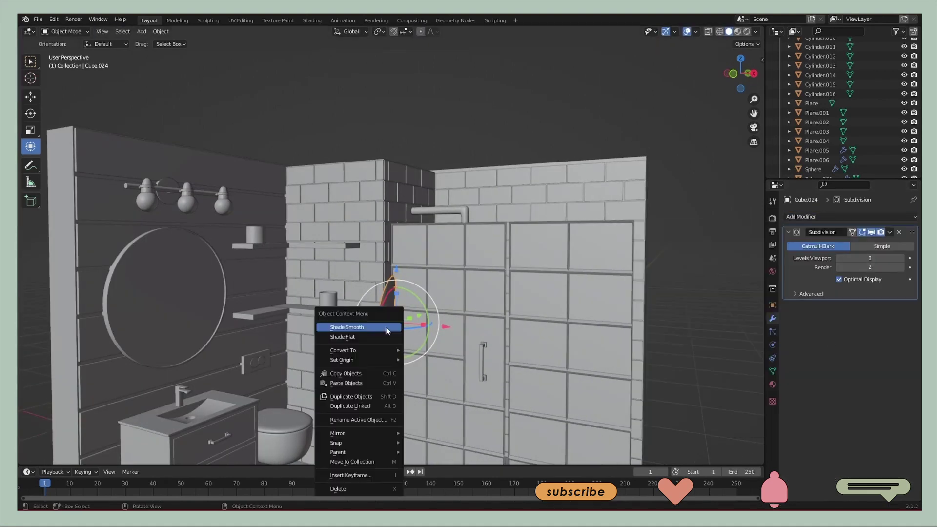
pyautogui.click(386, 327)
pyautogui.moveTo(386, 327); pyautogui.dragTo(561, 351, button='middle')
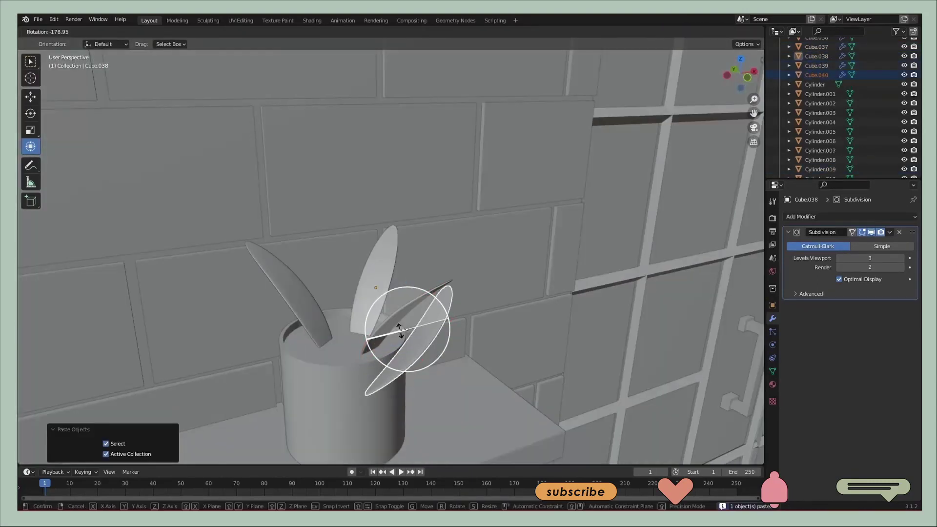
pyautogui.moveTo(395, 334); pyautogui.dragTo(336, 392, button='middle')
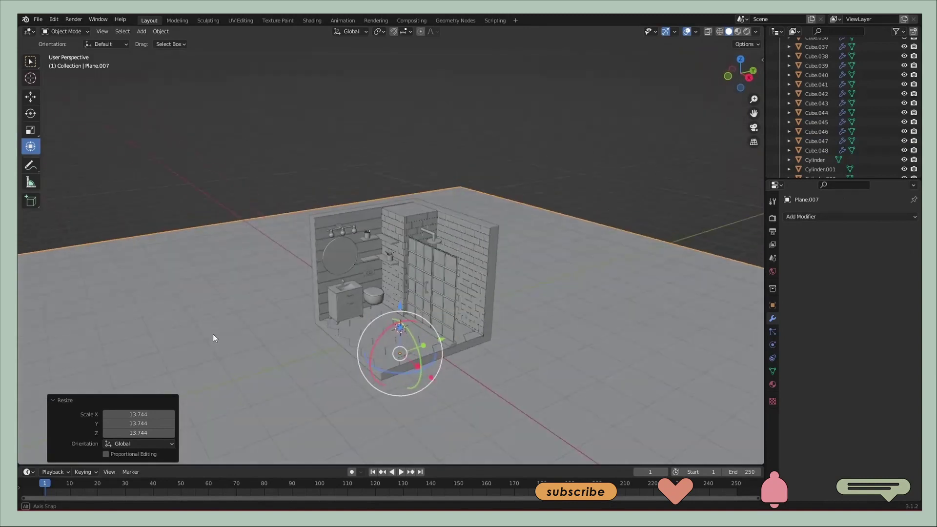
# Give the room shell a new material with a black base colour
pyautogui.moveTo(214, 335); pyautogui.dragTo(385, 357, button='middle')
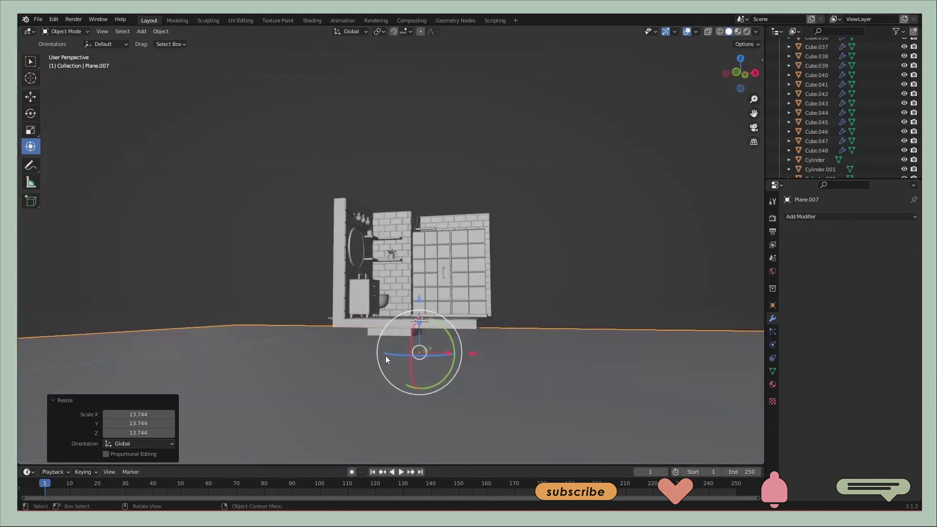
pyautogui.moveTo(430, 230)
pyautogui.mouseDown(button='middle')
pyautogui.moveTo(468, 213)
pyautogui.moveTo(440, 239)
pyautogui.mouseUp(button='middle')
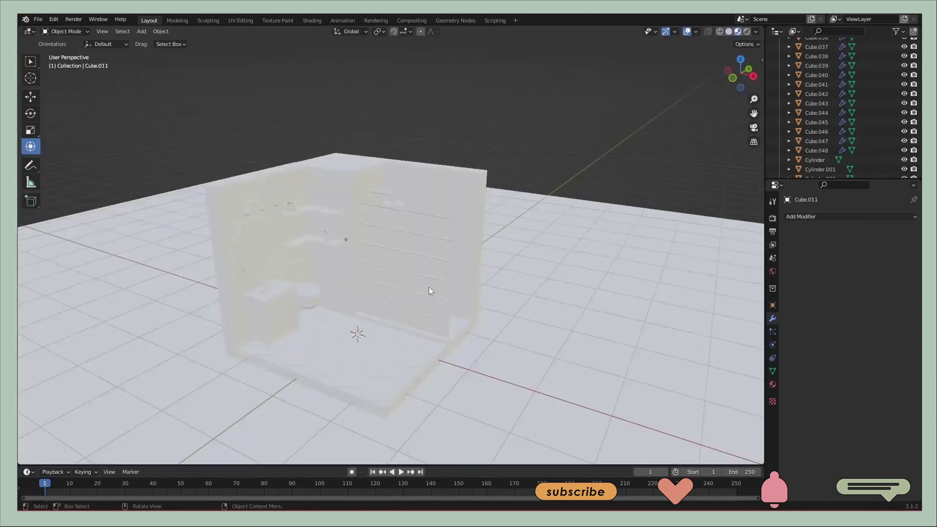
pyautogui.click(400, 286)
pyautogui.press('KP_Decimal')
pyautogui.click(818, 218)
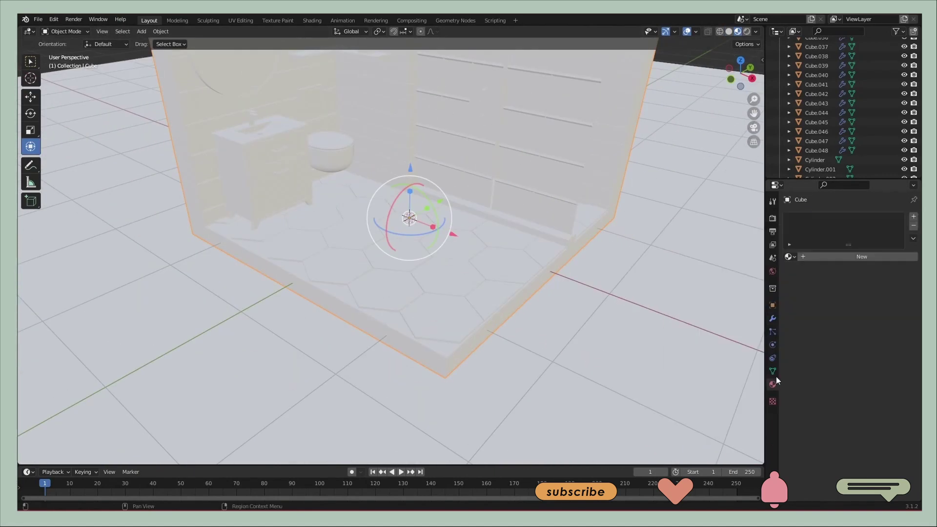
pyautogui.click(773, 384)
pyautogui.click(875, 357)
pyautogui.moveTo(911, 244); pyautogui.dragTo(911, 293)
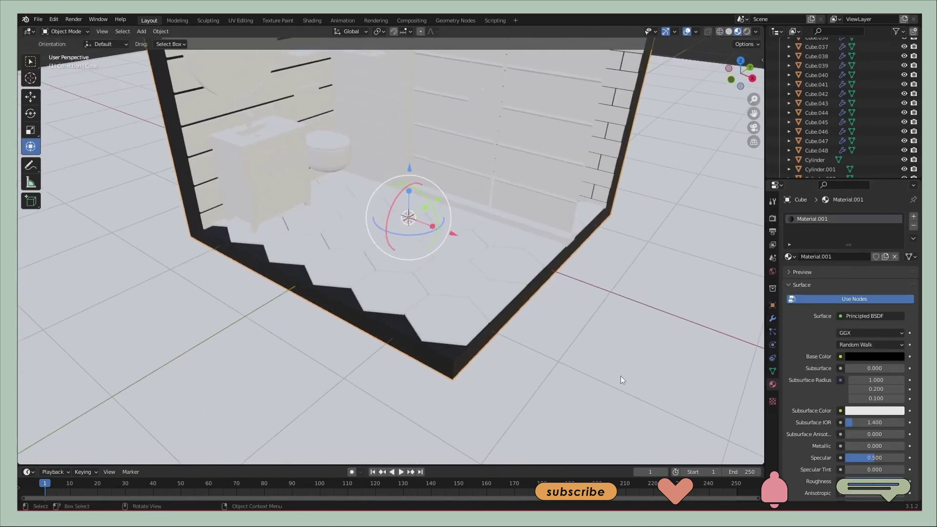
# Make the floor tiles black and link that material to another object
pyautogui.keyDown('shift'); pyautogui.moveTo(622, 380); pyautogui.dragTo(652, 424, button='middle'); pyautogui.keyUp('shift')
pyautogui.click(513, 274)
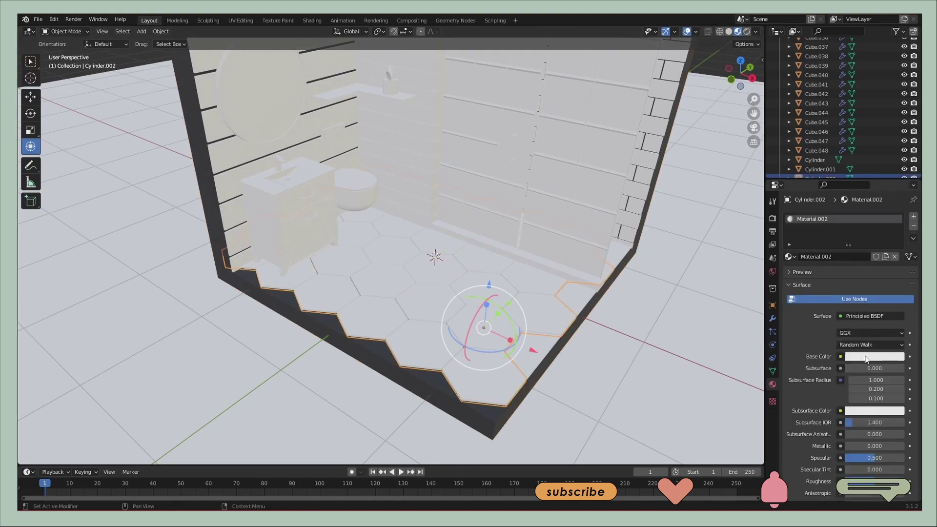
pyautogui.hotkey('ctrl', 'v')
pyautogui.keyDown('shift'); pyautogui.click(493, 310); pyautogui.keyUp('shift')
pyautogui.hotkey('ctrl', 'l')
pyautogui.click(474, 307)
# Paste a brown base colour onto the planked side wall
pyautogui.moveTo(508, 328); pyautogui.dragTo(439, 293, button='middle')
pyautogui.click(371, 234)
pyautogui.click(875, 357)
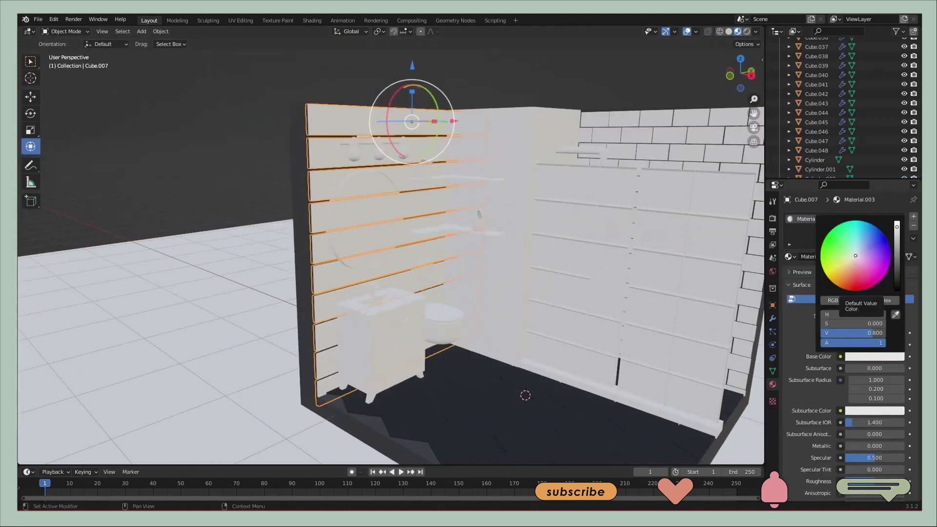
pyautogui.hotkey('ctrl', 'v')
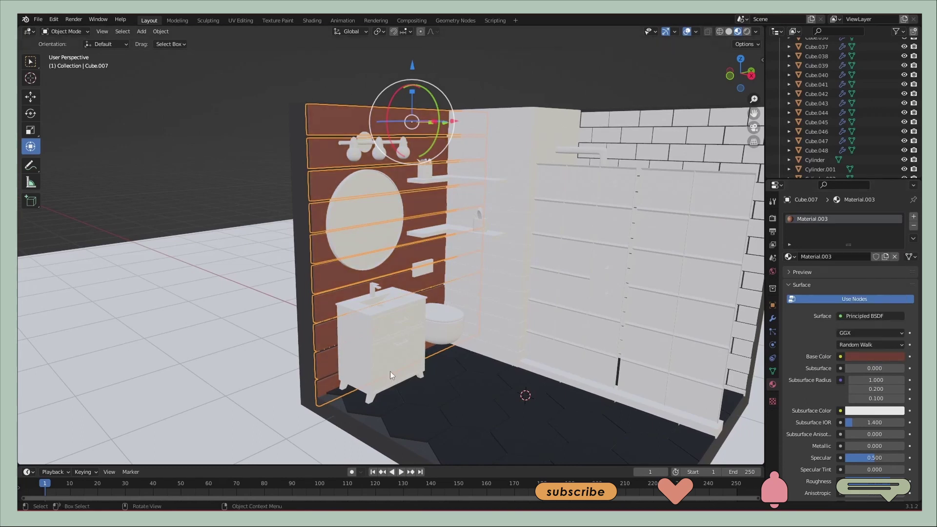
# Give the vanity legs the brown wood material
pyautogui.click(390, 375)
pyautogui.scroll(5, 390, 342)
pyautogui.moveTo(683, 317); pyautogui.dragTo(754, 310, button='middle')
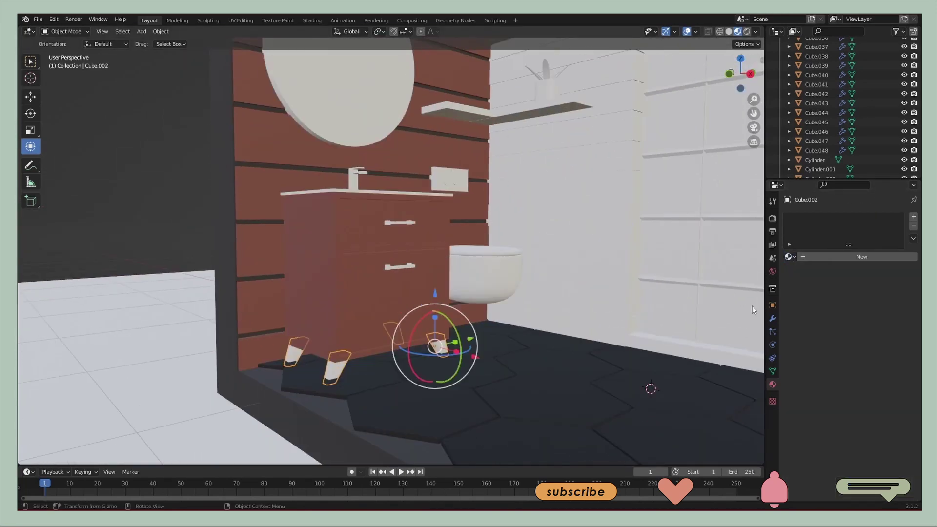
pyautogui.click(789, 256)
pyautogui.click(815, 298)
pyautogui.scroll(3, 440, 293)
# Assign Material.003 to the drawer handle and give the countertop a new material
pyautogui.click(386, 222)
pyautogui.click(789, 256)
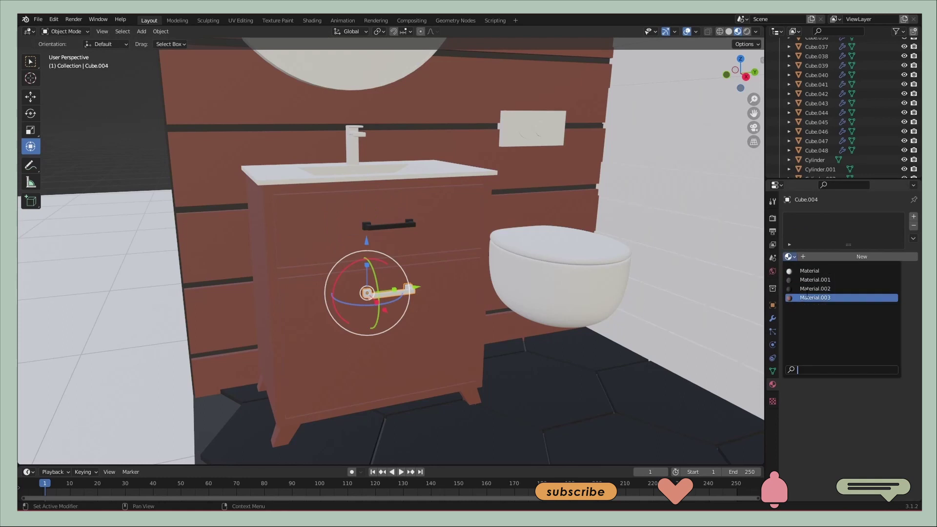
pyautogui.click(808, 297)
pyautogui.scroll(-3, 464, 244)
pyautogui.click(593, 257)
pyautogui.click(862, 256)
pyautogui.scroll(5, 390, 252)
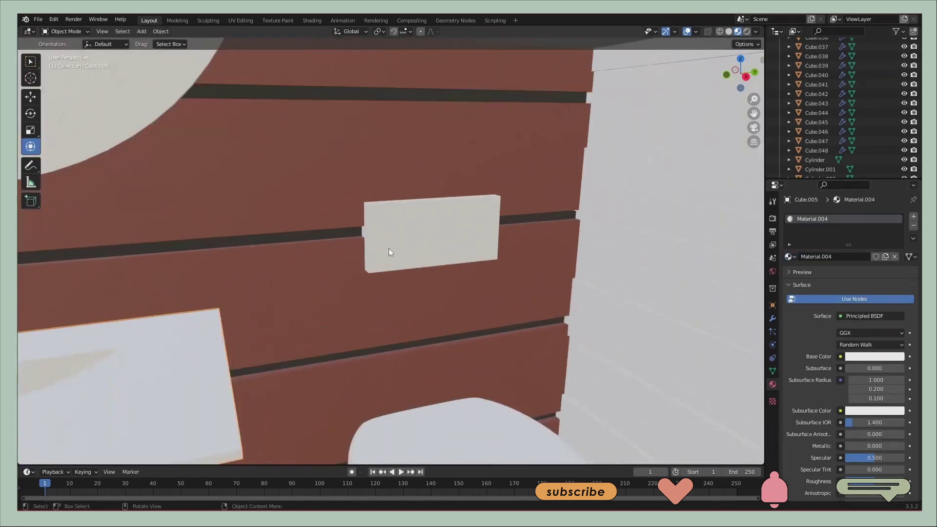
pyautogui.click(390, 252)
pyautogui.scroll(-3, 463, 248)
# Assign a material to the mirror's selected inner faces in Edit Mode, keeping the black Material.002 rim
pyautogui.click(458, 202)
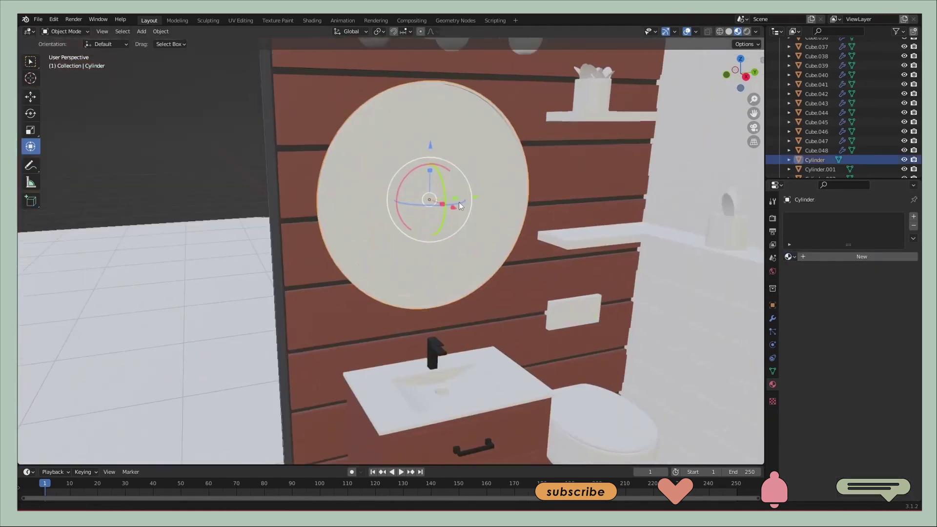
pyautogui.press('Tab')
pyautogui.scroll(2, 441, 153)
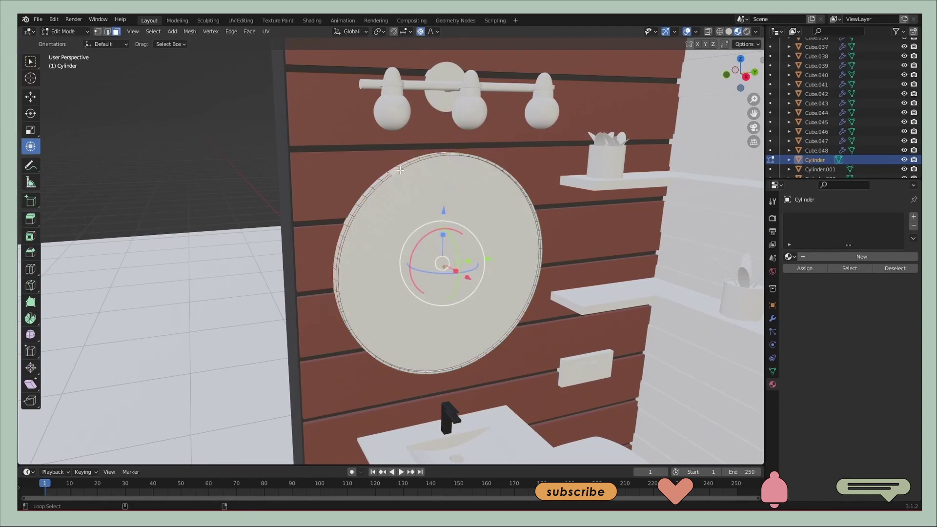
pyautogui.scroll(-2, 410, 164)
pyautogui.scroll(5, 452, 342)
pyautogui.moveTo(452, 341); pyautogui.dragTo(250, 76, button='middle')
pyautogui.scroll(-4, 251, 76)
pyautogui.click(789, 257)
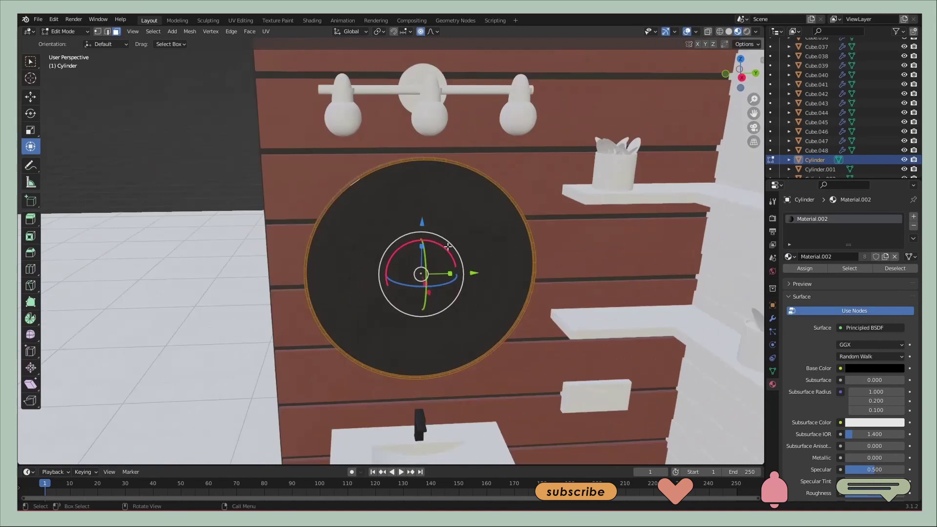
pyautogui.press('Tab')
# Turn the view to the vanity wall and select a piece of the lamp fixture
pyautogui.moveTo(341, 244); pyautogui.dragTo(270, 235, button='middle')
pyautogui.scroll(2, 270, 236)
pyautogui.click(366, 186)
pyautogui.moveTo(366, 186); pyautogui.dragTo(385, 259, button='middle')
# Link the black fitting material onto the lamp rings
pyautogui.click(386, 259)
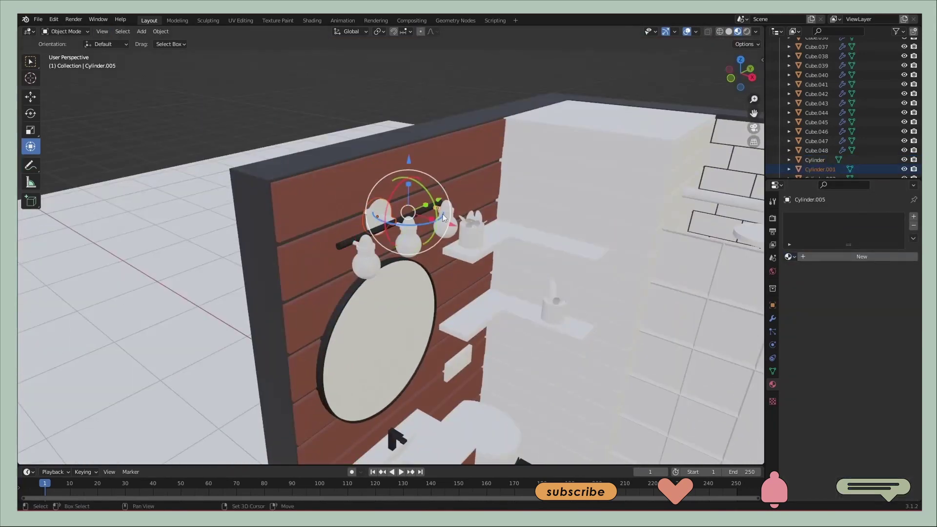
pyautogui.scroll(4, 280, 224)
pyautogui.keyDown('shift'); pyautogui.click(368, 186); pyautogui.keyUp('shift')
pyautogui.hotkey('ctrl', 'l')
# Give all lamp shade tops the salmon material and set the bulb sphere colour
pyautogui.click(313, 229)
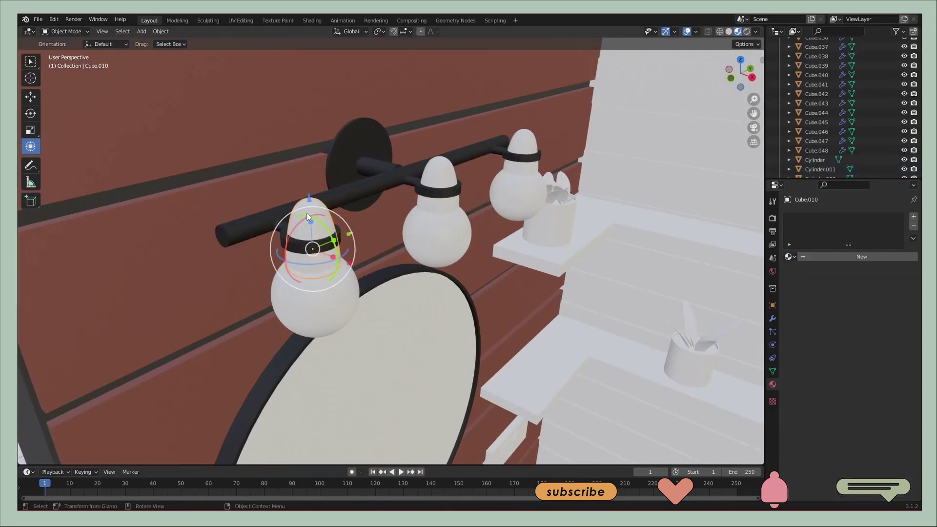
pyautogui.keyDown('shift'); pyautogui.click(439, 186); pyautogui.keyUp('shift')
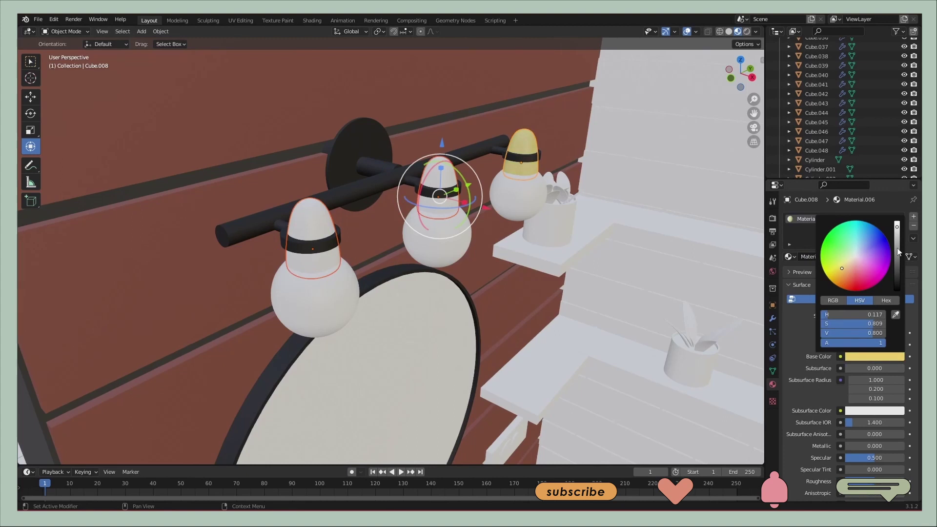
pyautogui.hotkey('ctrl', 'l')
pyautogui.click(539, 161)
pyautogui.moveTo(539, 160); pyautogui.dragTo(342, 205, button='middle')
pyautogui.click(234, 169)
pyautogui.scroll(-6, 880, 426)
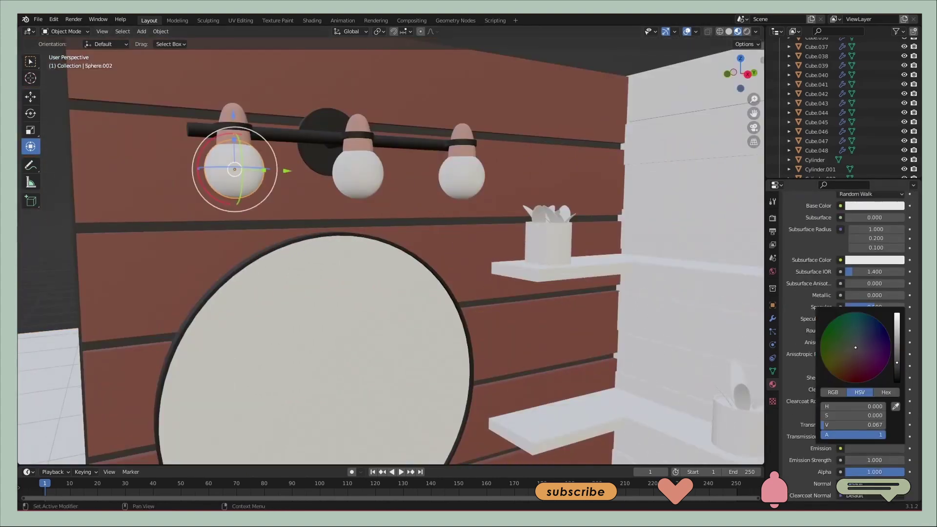
pyautogui.click(358, 171)
# Select the tiled wall pieces and check their existing materials
pyautogui.moveTo(358, 171); pyautogui.dragTo(342, 293, button='middle')
pyautogui.click(342, 268)
pyautogui.click(789, 256)
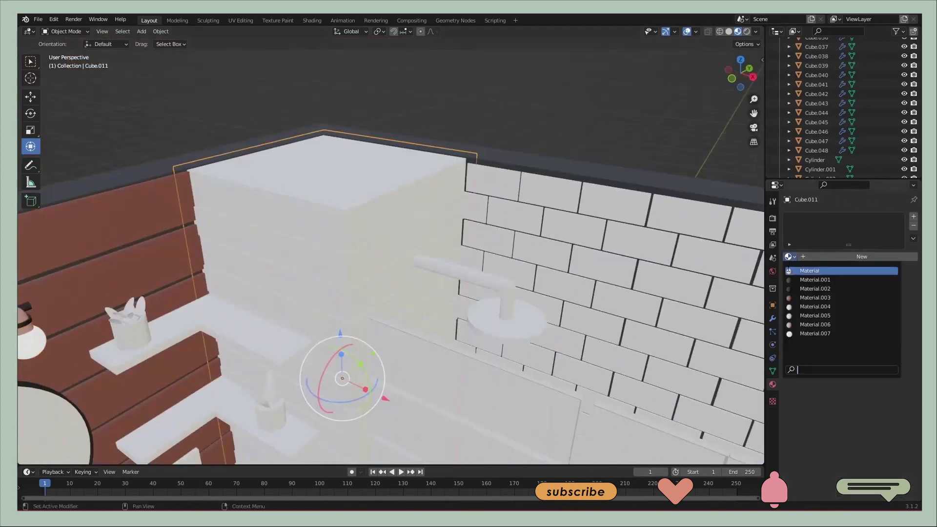
pyautogui.moveTo(440, 244); pyautogui.dragTo(204, 177, button='middle')
pyautogui.click(203, 177)
pyautogui.click(508, 187)
pyautogui.moveTo(428, 184)
pyautogui.mouseDown(button='middle')
pyautogui.moveTo(652, 230)
pyautogui.moveTo(462, 210)
pyautogui.moveTo(439, 220)
pyautogui.moveTo(624, 313)
pyautogui.moveTo(520, 283)
pyautogui.moveTo(499, 317)
pyautogui.moveTo(431, 302)
pyautogui.moveTo(375, 230)
pyautogui.moveTo(242, 155)
pyautogui.moveTo(341, 176)
pyautogui.mouseUp(button='middle')
# Check the materials of the shower head, tray, glass panel, black-framed door and vanity
pyautogui.click(463, 215)
pyautogui.click(499, 317)
pyautogui.click(242, 155)
pyautogui.scroll(-6, 854, 456)
pyautogui.click(560, 324)
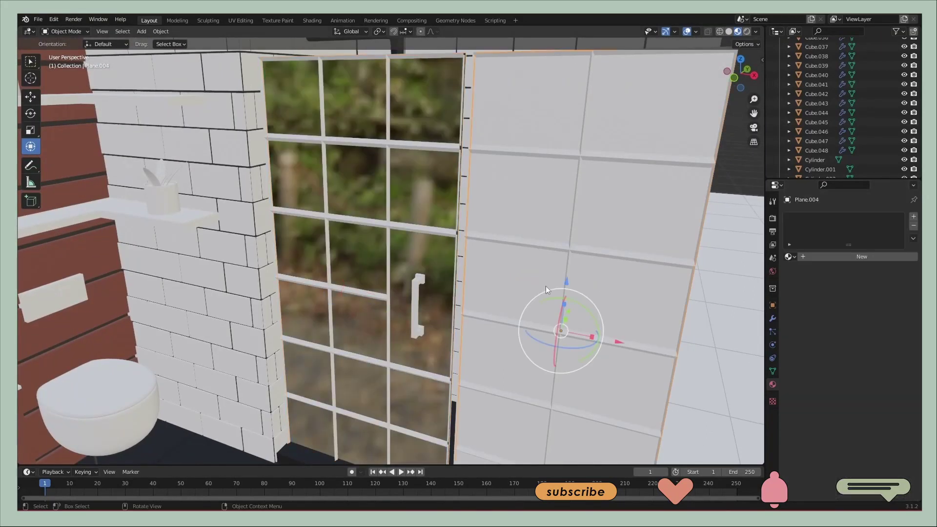
pyautogui.click(430, 237)
pyautogui.click(604, 249)
pyautogui.scroll(-5, 604, 249)
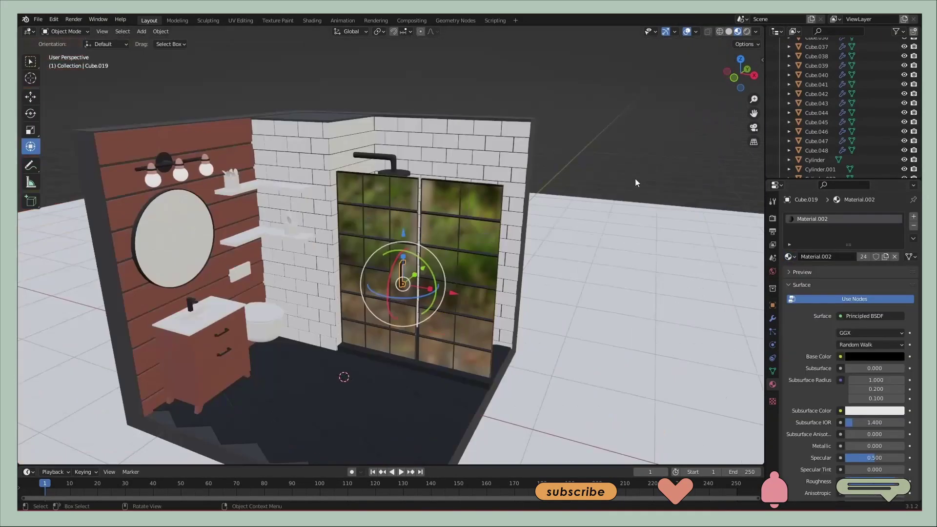
pyautogui.click(205, 283)
pyautogui.scroll(5, 457, 331)
pyautogui.scroll(4, 456, 244)
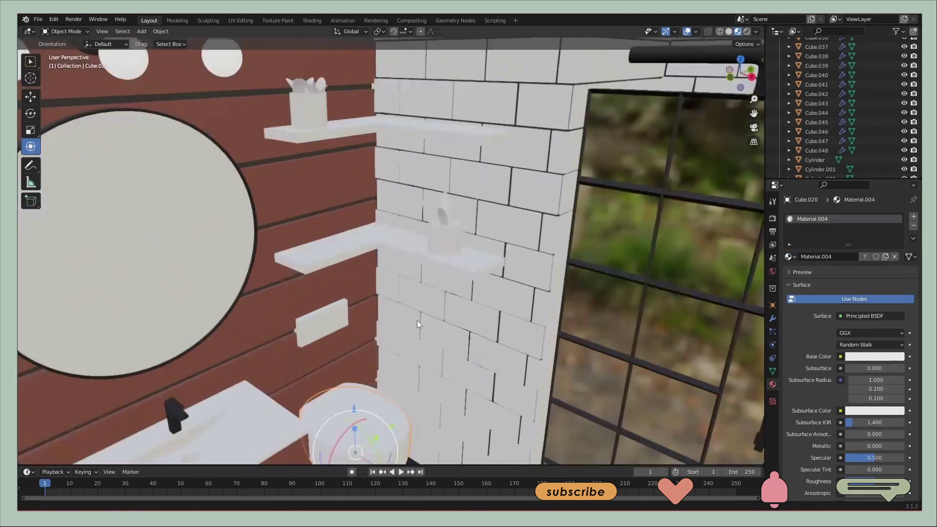
# Link the brown wall material onto both corner shelves
pyautogui.click(415, 264)
pyautogui.click(789, 257)
pyautogui.click(816, 297)
pyautogui.keyDown('shift'); pyautogui.click(418, 146); pyautogui.keyUp('shift')
pyautogui.keyDown('shift'); pyautogui.click(363, 253); pyautogui.keyUp('shift')
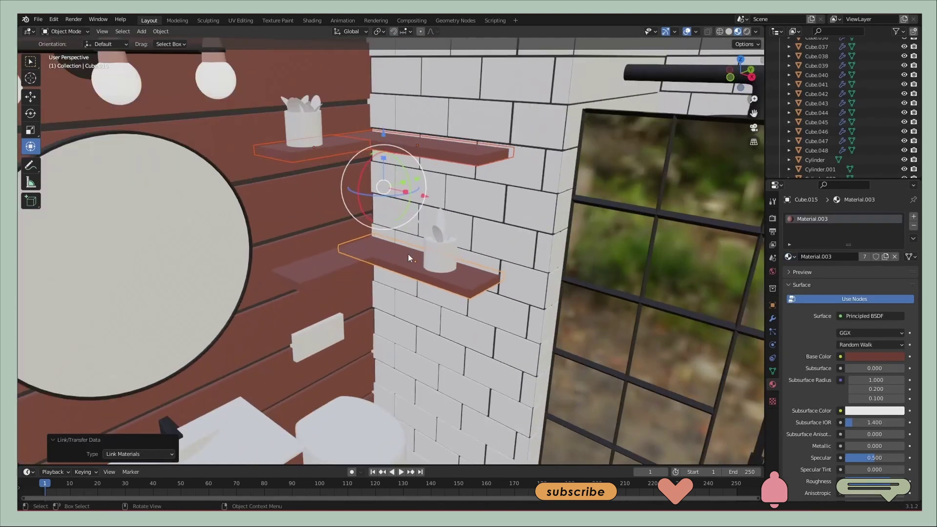
# Give a plant leaf a new green material and copy it to the other leaves
pyautogui.click(437, 251)
pyautogui.click(789, 256)
pyautogui.scroll(3, 439, 244)
pyautogui.click(461, 227)
pyautogui.click(862, 256)
pyautogui.click(875, 357)
pyautogui.click(842, 250)
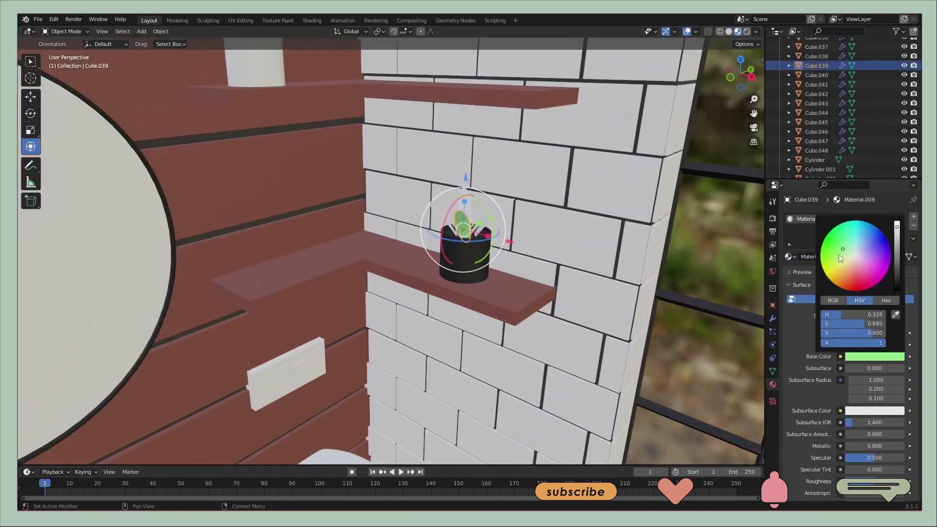
pyautogui.scroll(4, 464, 229)
pyautogui.keyDown('shift'); pyautogui.click(483, 316); pyautogui.keyUp('shift')
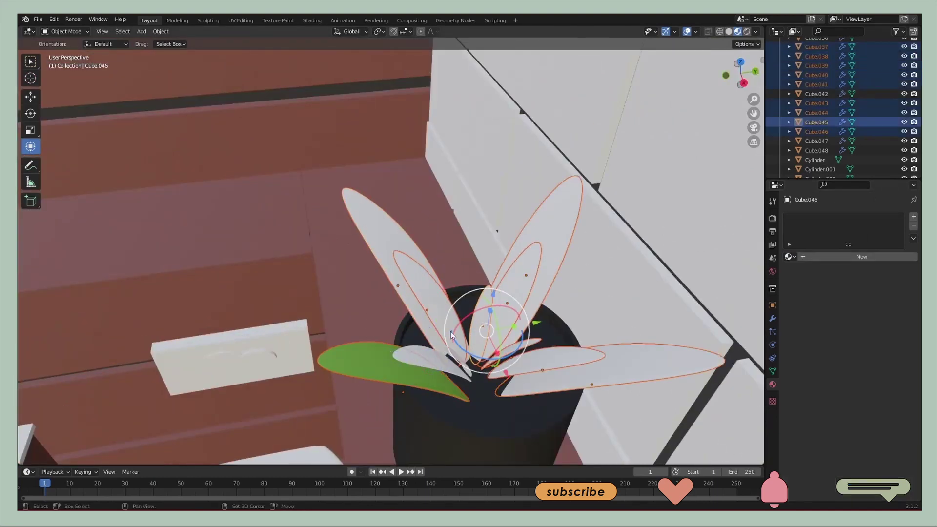
pyautogui.keyDown('shift'); pyautogui.click(371, 358); pyautogui.keyUp('shift')
# Select the lower shelf and a leaf in the cup to check the plant's materials
pyautogui.scroll(-5, 415, 293)
pyautogui.click(391, 274)
pyautogui.moveTo(390, 274); pyautogui.dragTo(416, 235, button='middle')
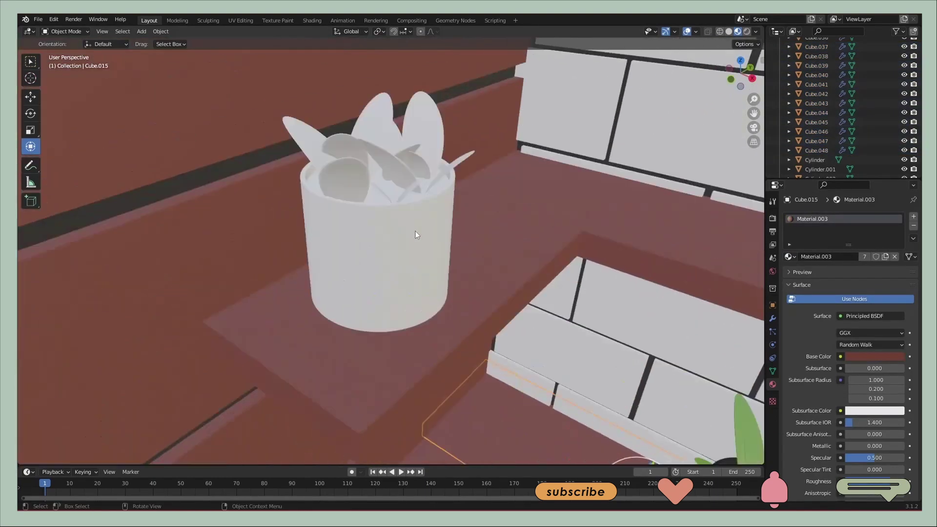
pyautogui.scroll(3, 416, 235)
pyautogui.keyDown('shift'); pyautogui.click(449, 293); pyautogui.keyUp('shift')
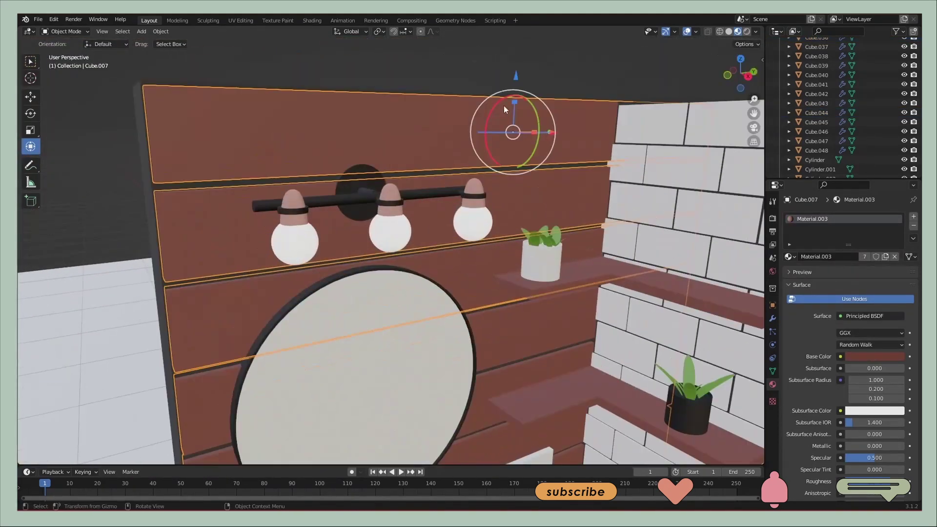
# Stretch the wood-plank wall slightly taller and enter colour values 0.935, 0.053, 0.042
pyautogui.moveTo(514, 103); pyautogui.dragTo(516, 106)
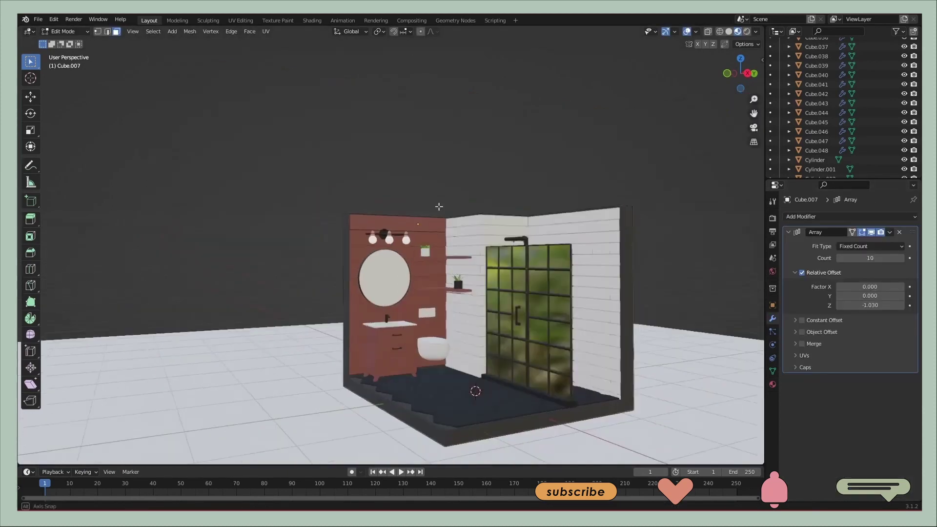
pyautogui.scroll(-2, 453, 263)
pyautogui.keyDown('shift'); pyautogui.moveTo(453, 263); pyautogui.dragTo(524, 207, button='middle'); pyautogui.keyUp('shift')
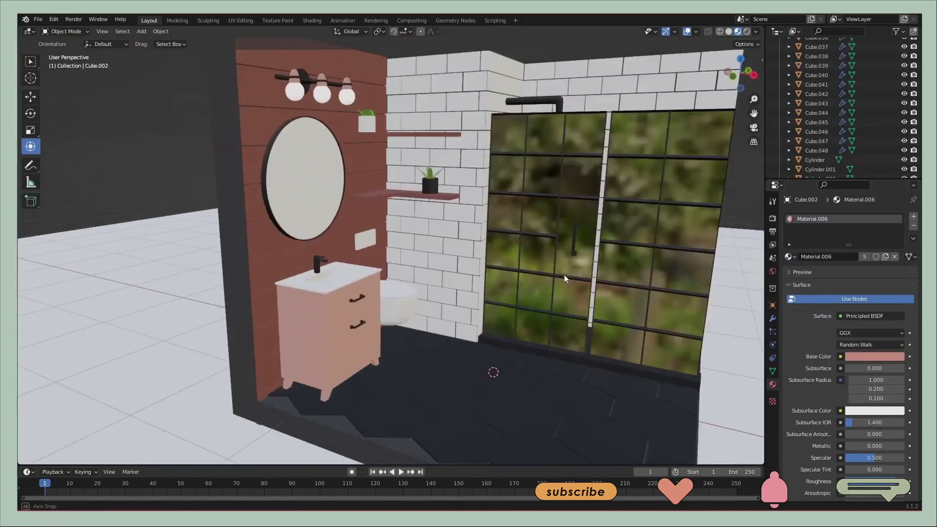
pyautogui.write('0.9350.053')
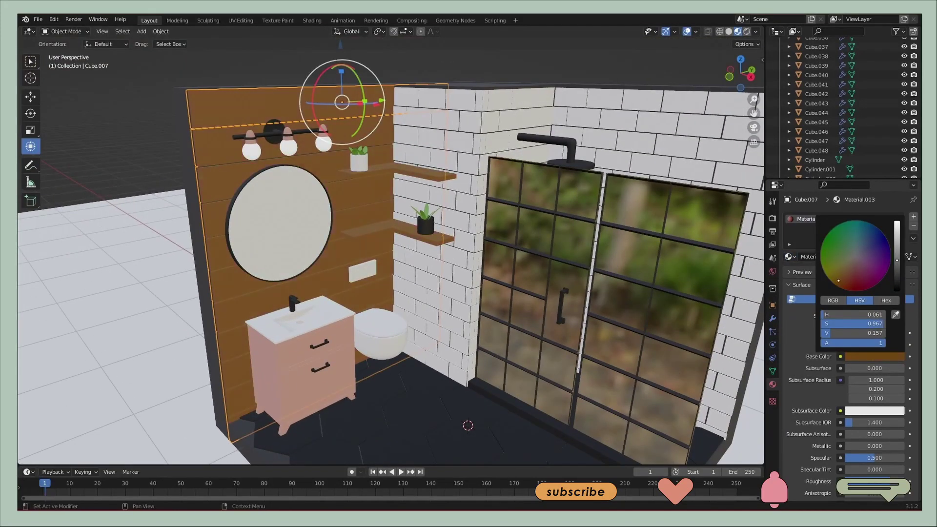
pyautogui.write('0.042')
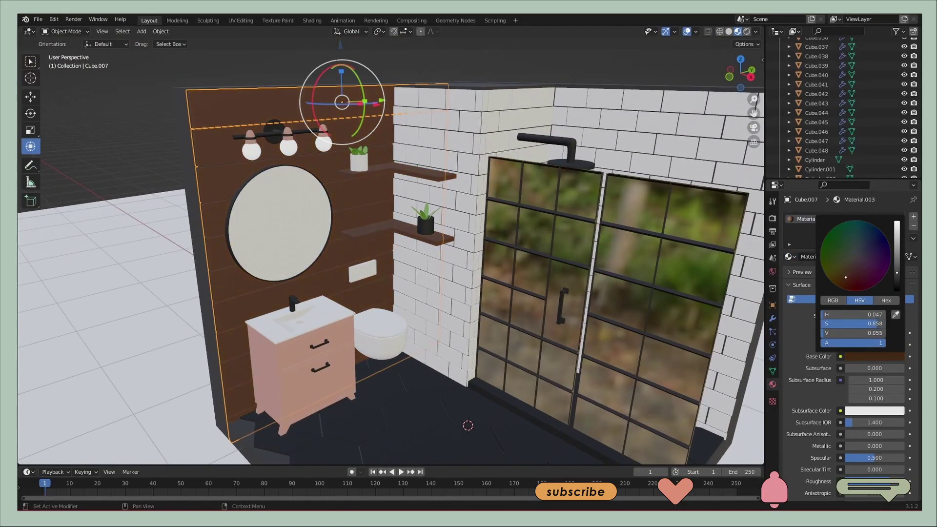
pyautogui.scroll(-5, 601, 224)
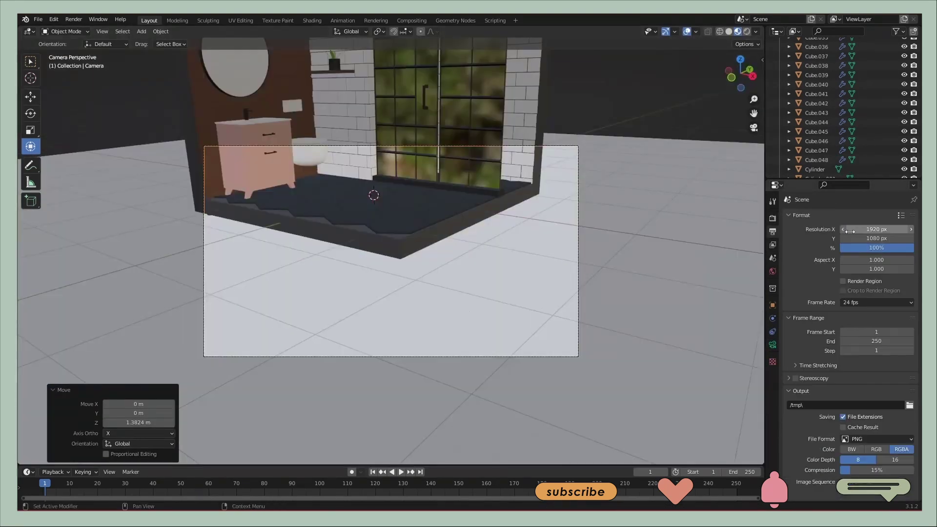
# Set the render Resolution X to 1080 px
pyautogui.doubleClick(850, 228)
pyautogui.write('1080')
pyautogui.press('Return')
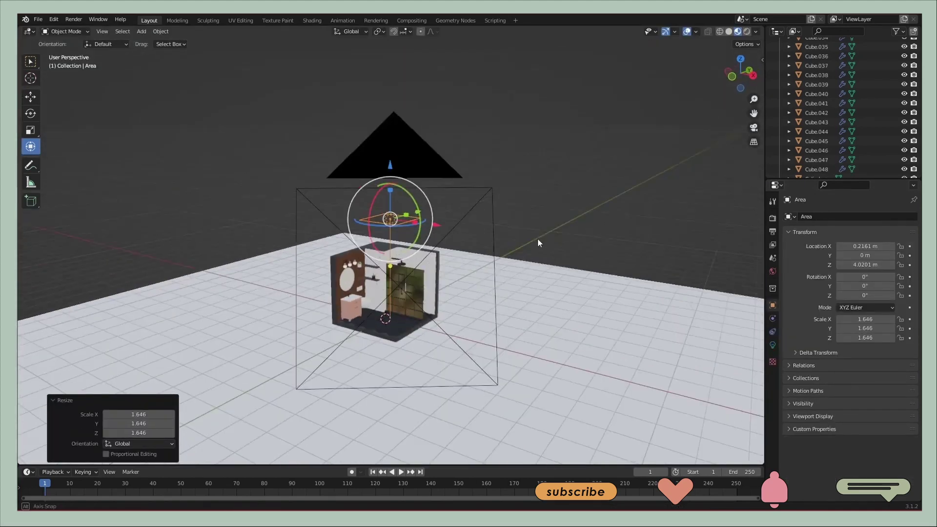
# Add a sun light, set its angle, then raise it and aim it at the room
pyautogui.hotkey('shift', 'a')
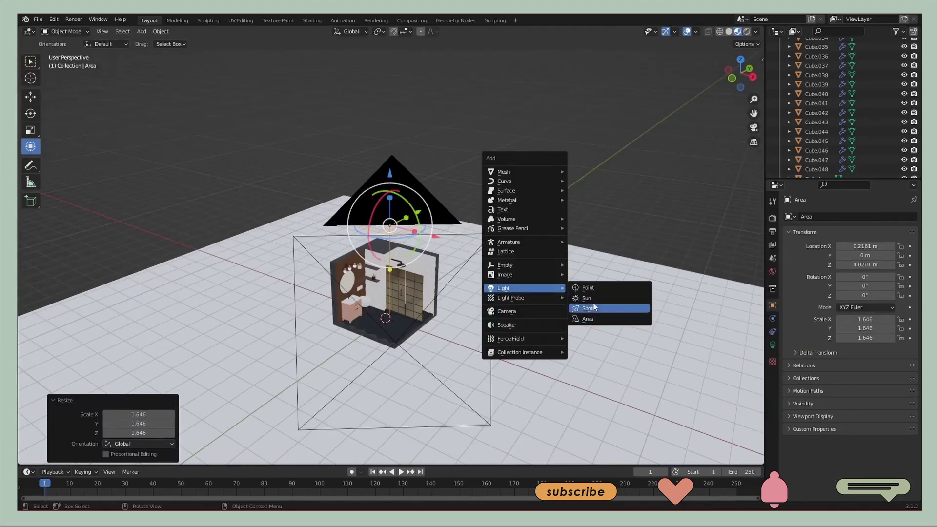
pyautogui.click(592, 309)
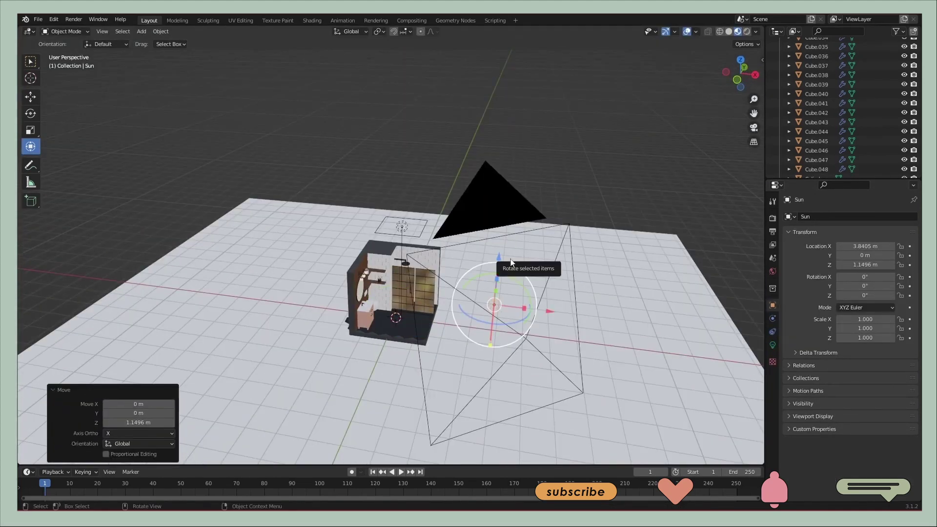
pyautogui.click(772, 219)
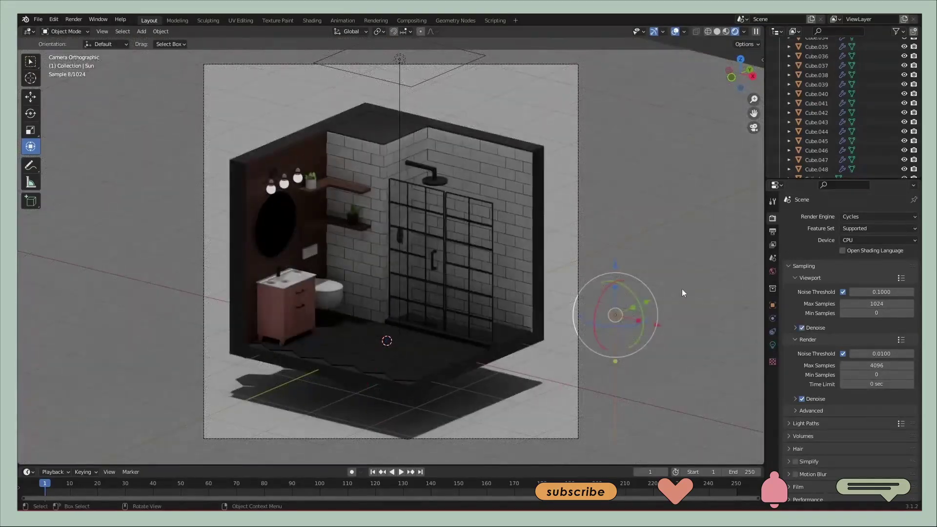
pyautogui.press('r')
pyautogui.press('r')
pyautogui.click(772, 346)
pyautogui.click(874, 296)
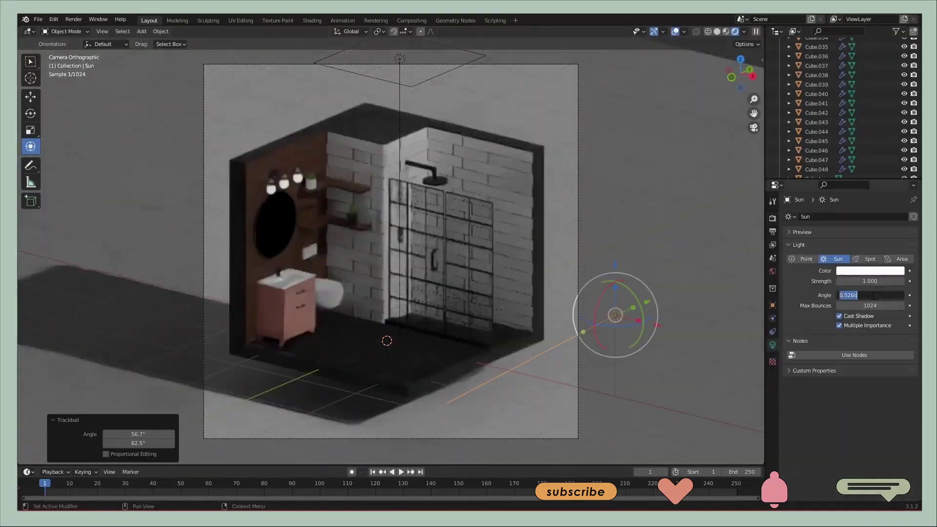
pyautogui.press('g')
pyautogui.press('z')
pyautogui.click(739, 336)
pyautogui.press('r')
pyautogui.press('r')
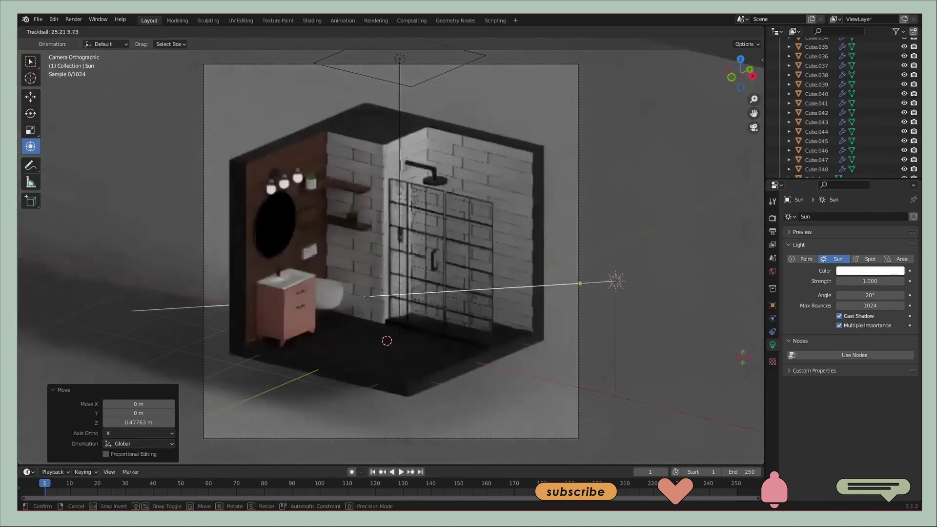
pyautogui.click(726, 340)
pyautogui.click(726, 340)
# Set the overhead area light to 100 W and scale it up
pyautogui.hotkey('ctrl', 'z')
pyautogui.write('00')
pyautogui.press('Return')
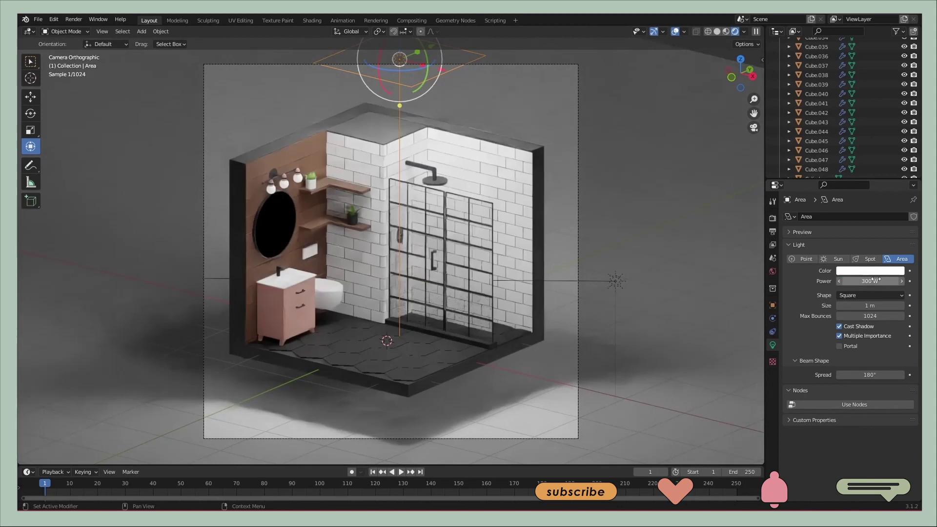
pyautogui.scroll(-2, 570, 200)
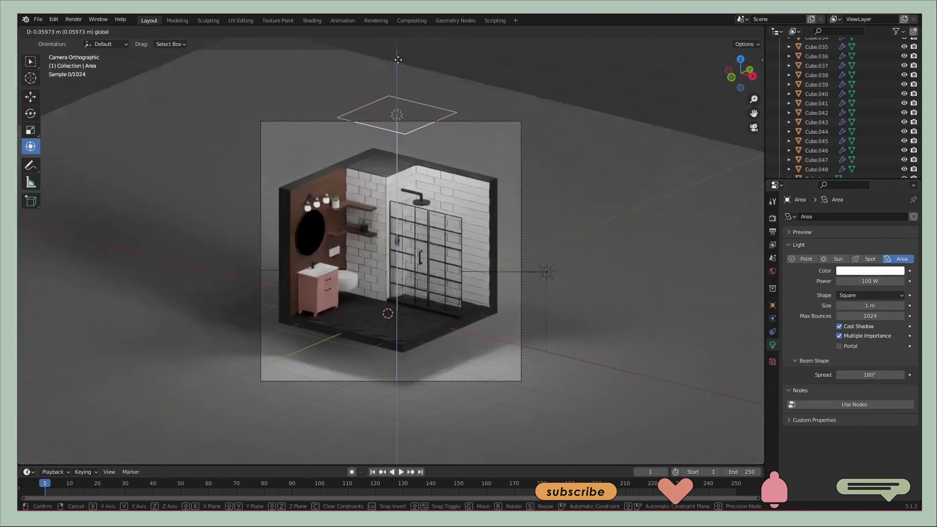
pyautogui.press('s')
pyautogui.click(570, 200)
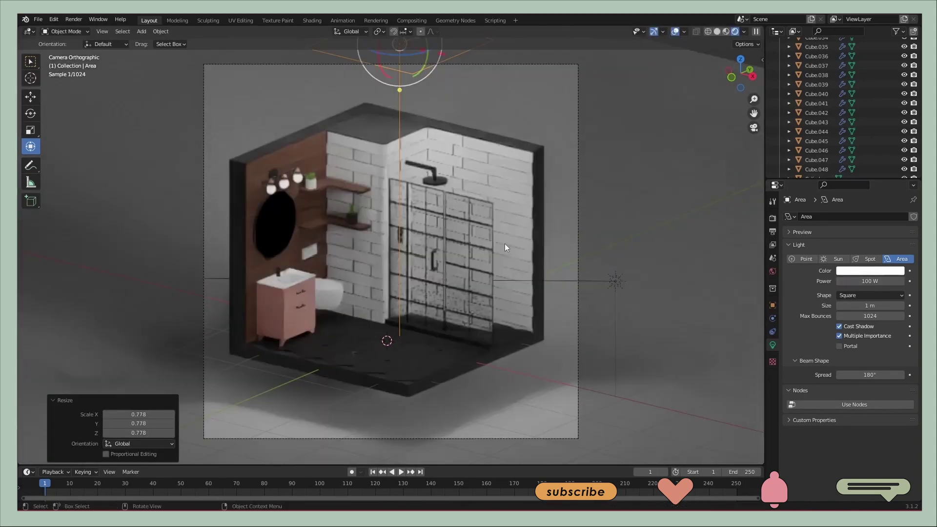
pyautogui.click(325, 201)
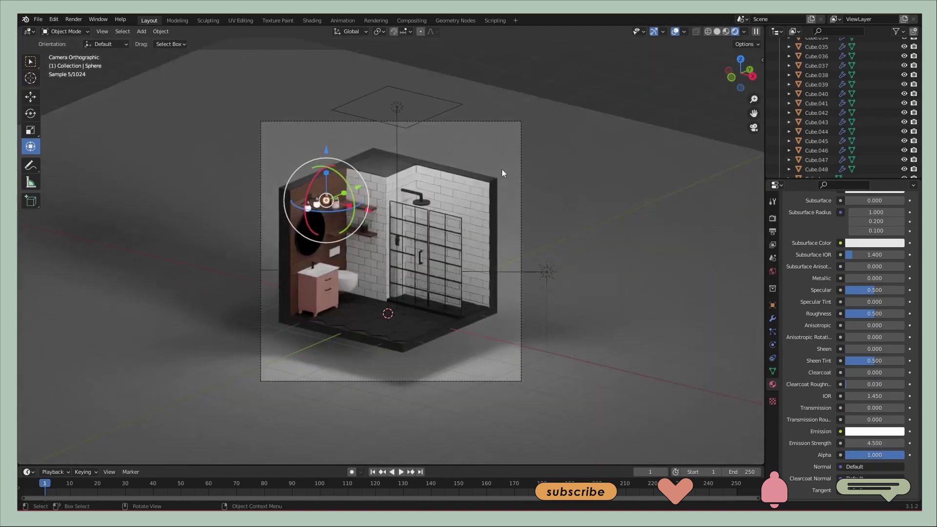